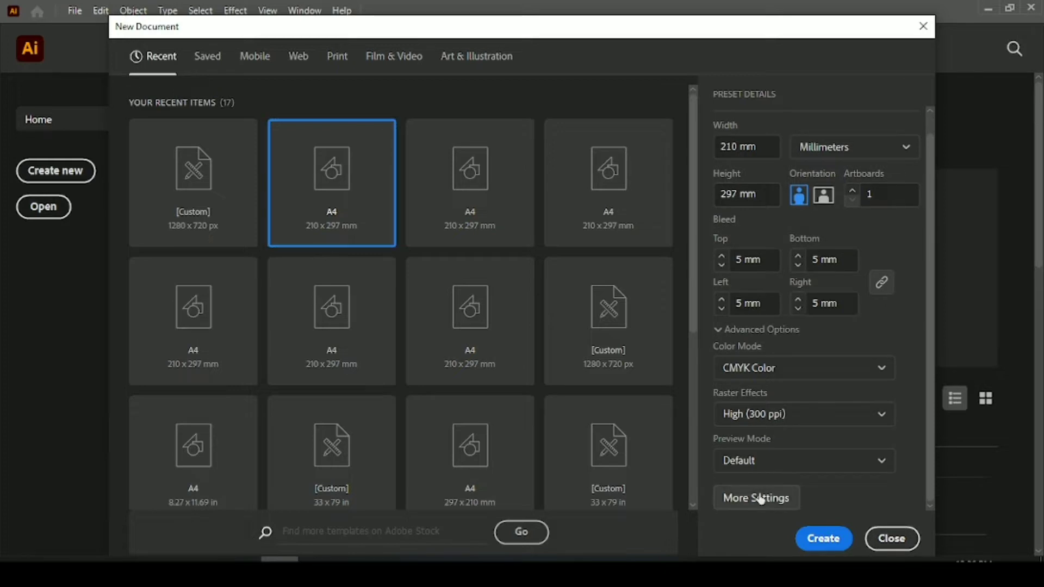
Create a portrait A4 document, 210 x 297 mm, with 5 mm bleed, CMYK colour and 300 ppi raster effects
click(771, 496)
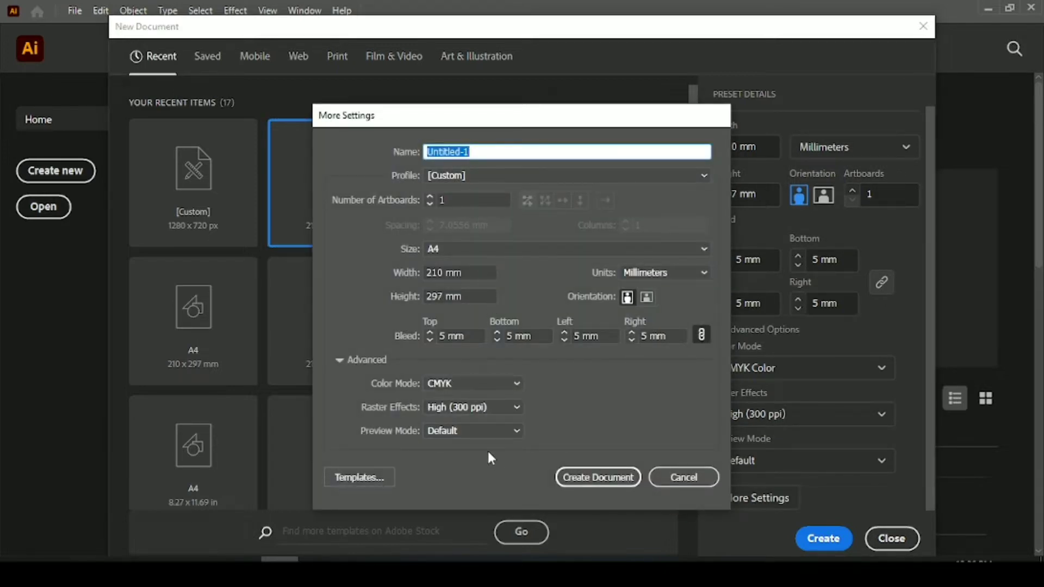
click(591, 482)
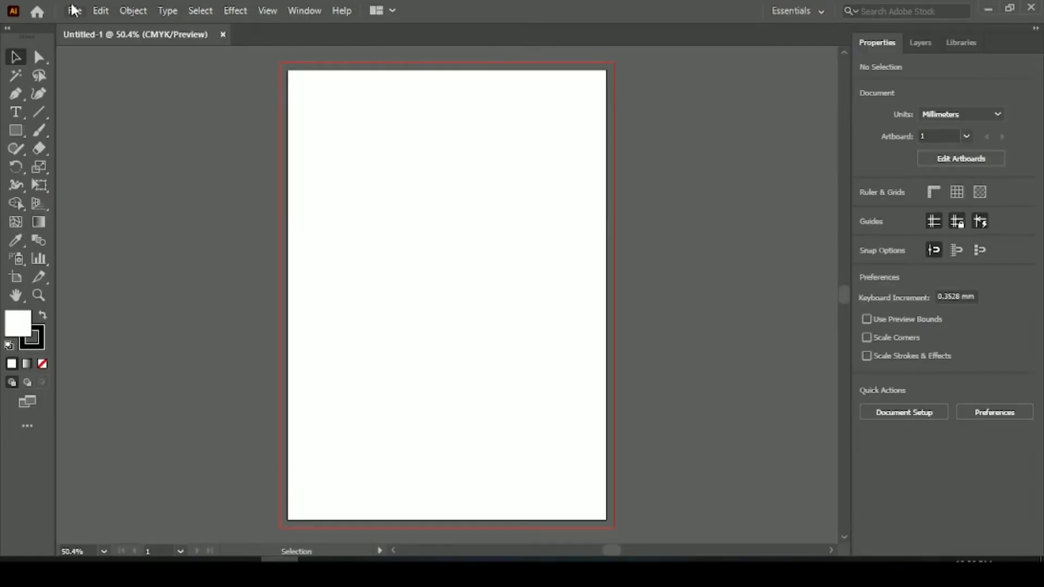
Open the images 5.png and 5t.png from the Propose Day folder
click(74, 9)
click(125, 65)
scroll(274, 152, down, 5)
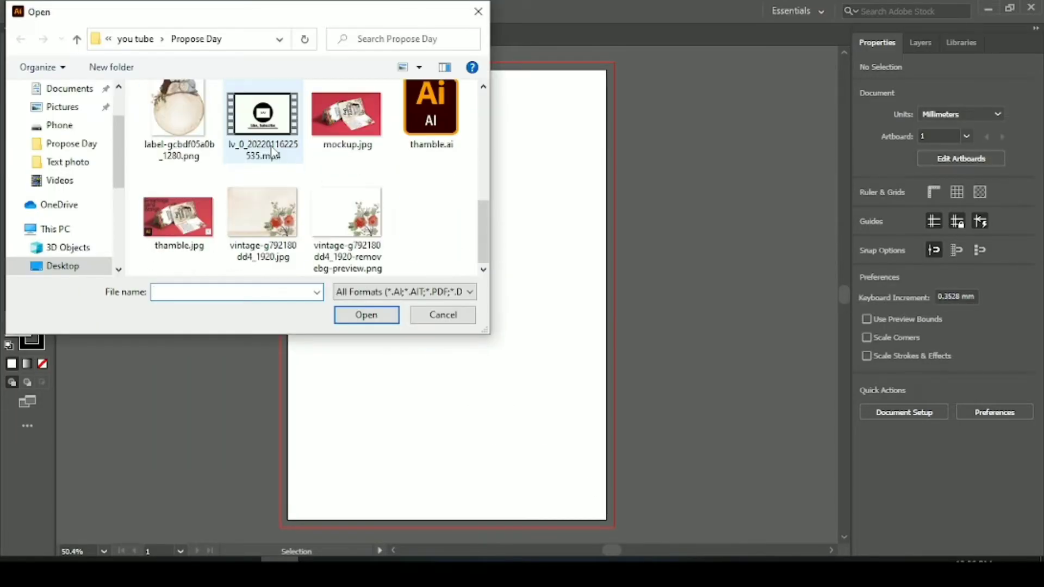
scroll(344, 218, up, 5)
click(349, 147)
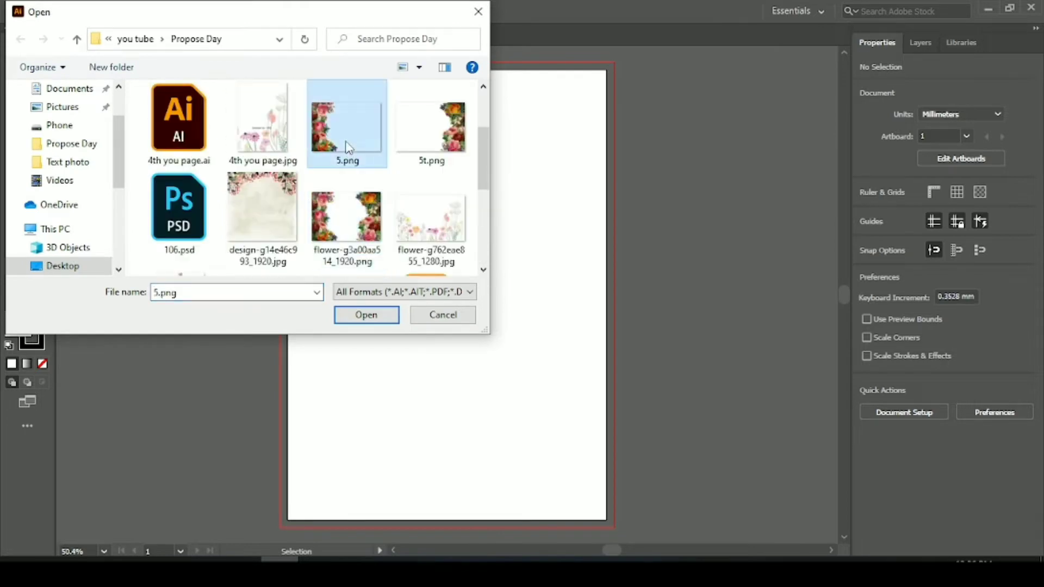
ctrl+click(405, 142)
click(359, 315)
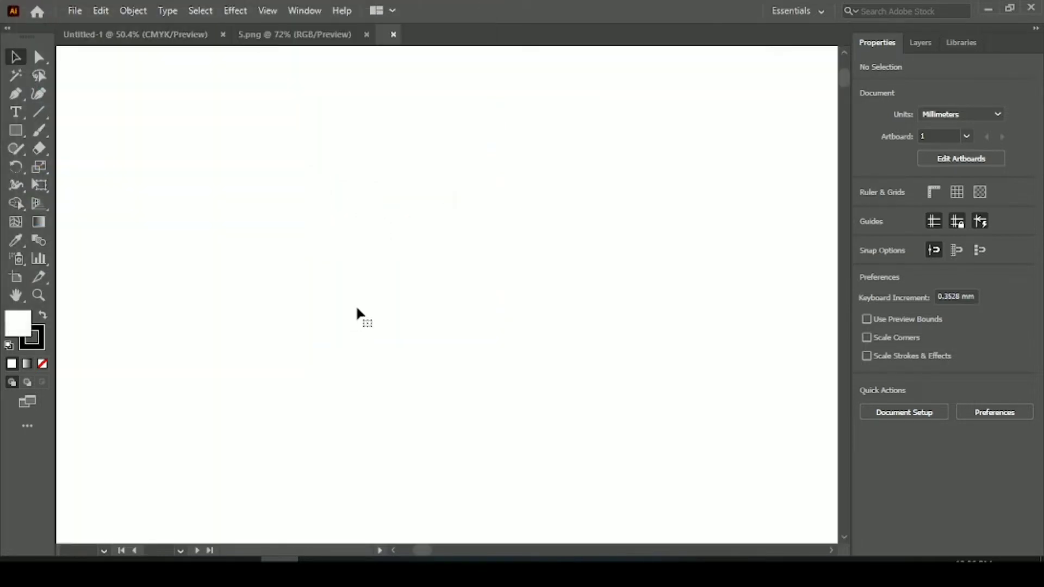
Bring the floral images from 5.png and 5t.png into the Untitled-1 document
drag(356, 303, 197, 248)
click(342, 38)
drag(281, 227, 536, 303)
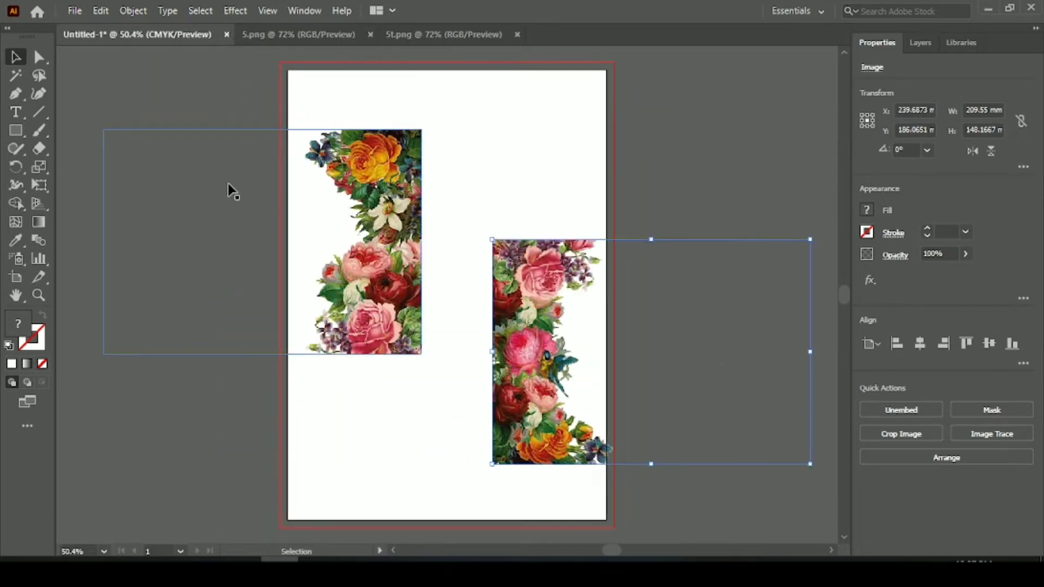
Align the two floral images by their vertical centres and place them side by side, facing each other across the artboard's right edge
drag(231, 95, 684, 379)
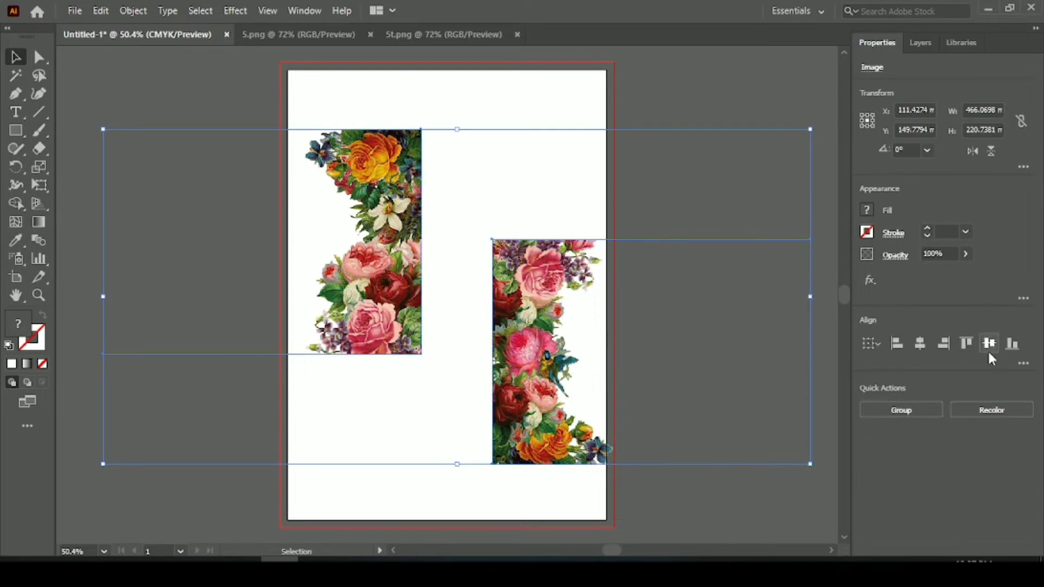
click(989, 348)
click(484, 322)
drag(308, 343, 4, 330)
drag(362, 377, 791, 377)
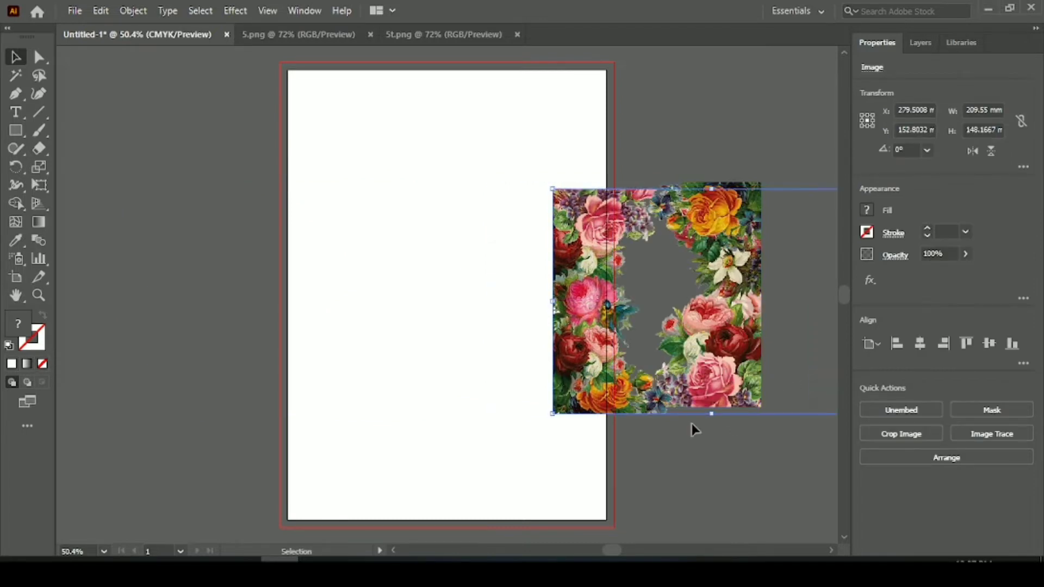
drag(573, 413, 496, 398)
click(557, 462)
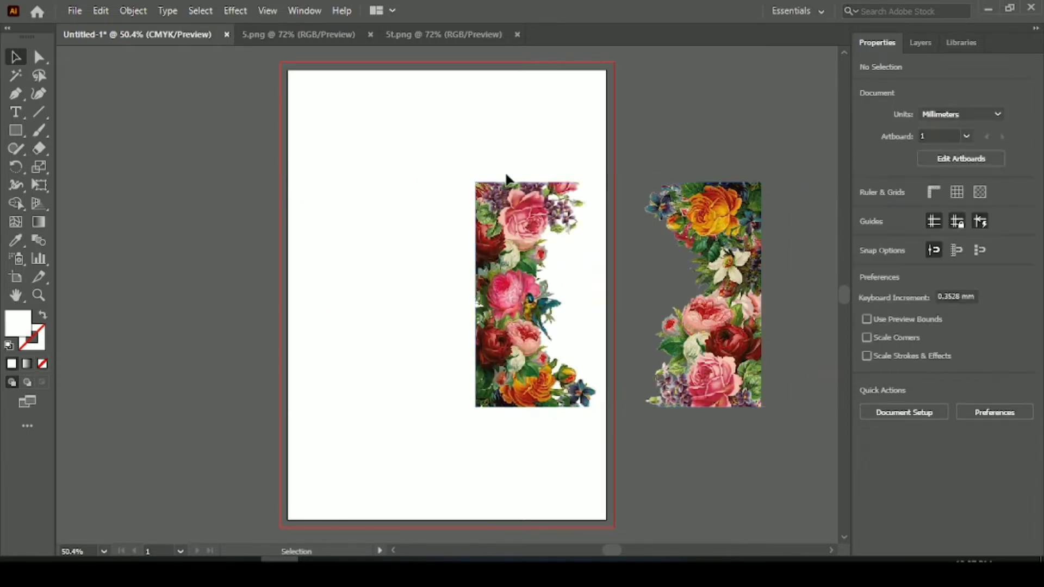
Rotate both floral images 90° together, move them onto the artboard and enlarge the pair to about 189 x 295 mm
drag(538, 116, 723, 198)
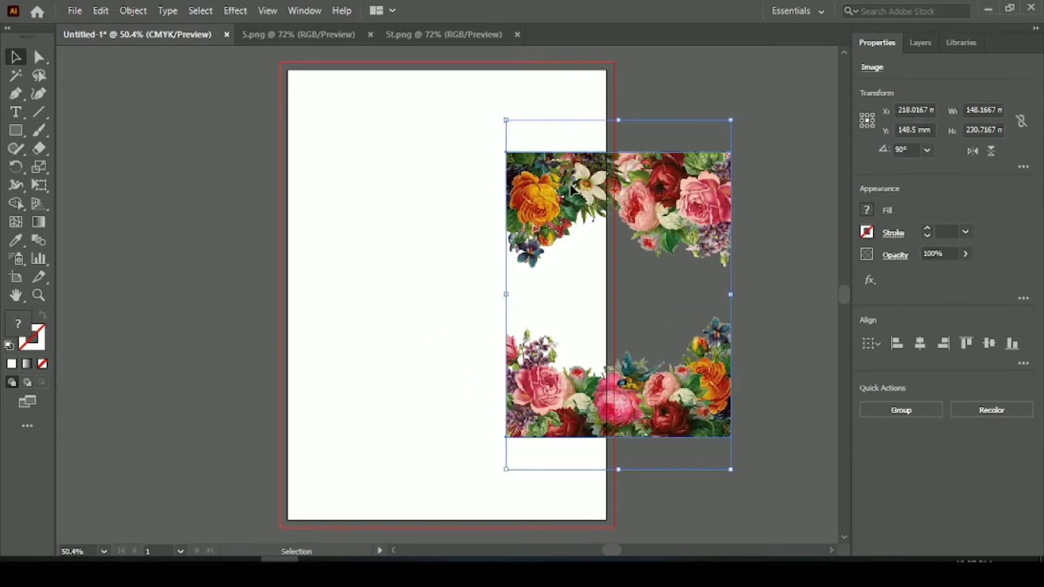
drag(572, 188, 383, 177)
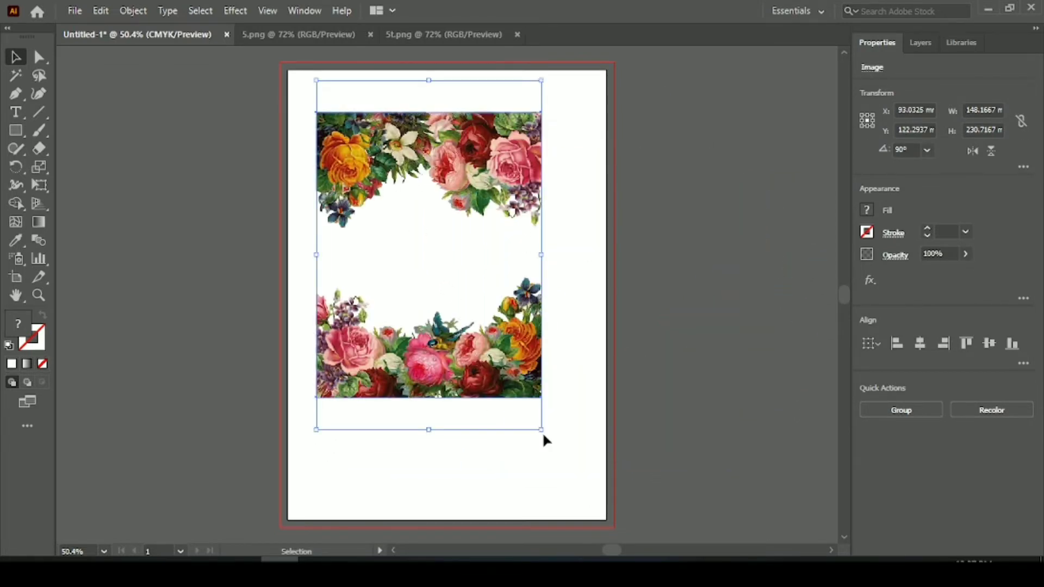
drag(543, 433, 605, 527)
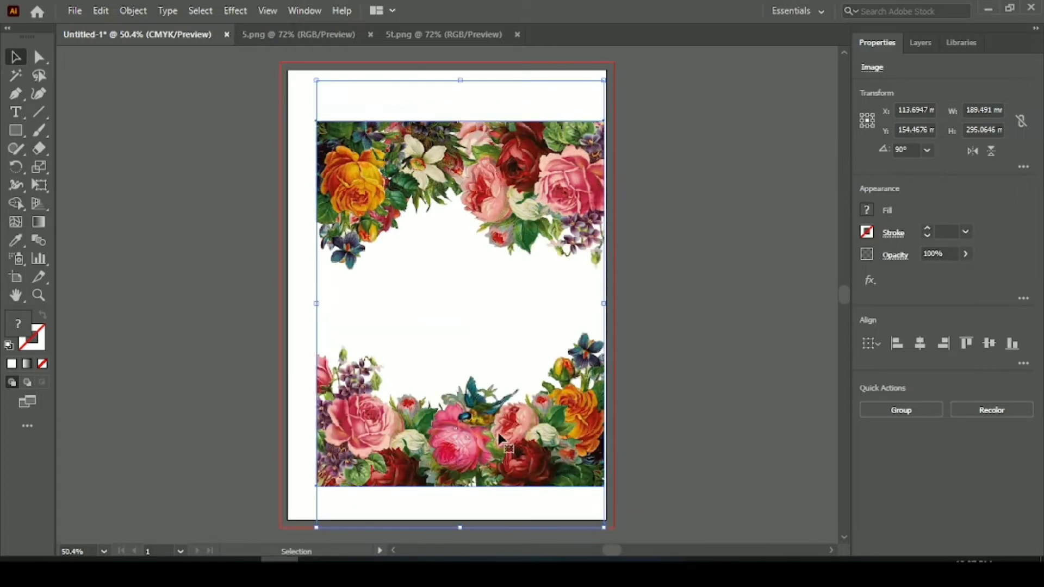
drag(498, 435, 493, 399)
click(613, 385)
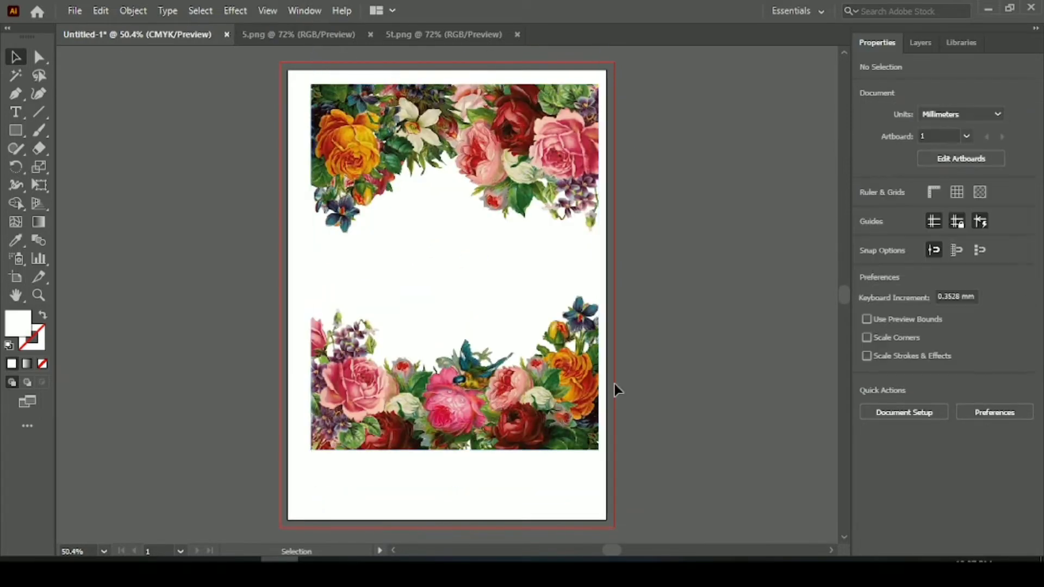
Move the lower floral image down and right until it meets the artboard's bottom and right edges
click(517, 403)
key(shift+Down)
key(shift+Down)
key(shift+Down)
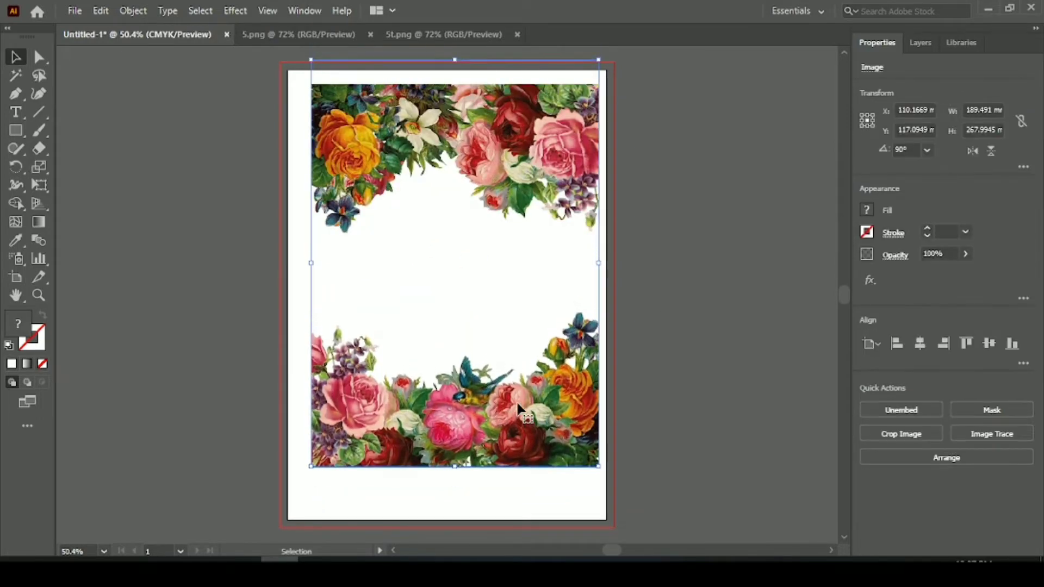
key(shift+Down)
drag(516, 400, 516, 456)
key(Right)
key(Right)
key(Right)
key(Right)
key(Right)
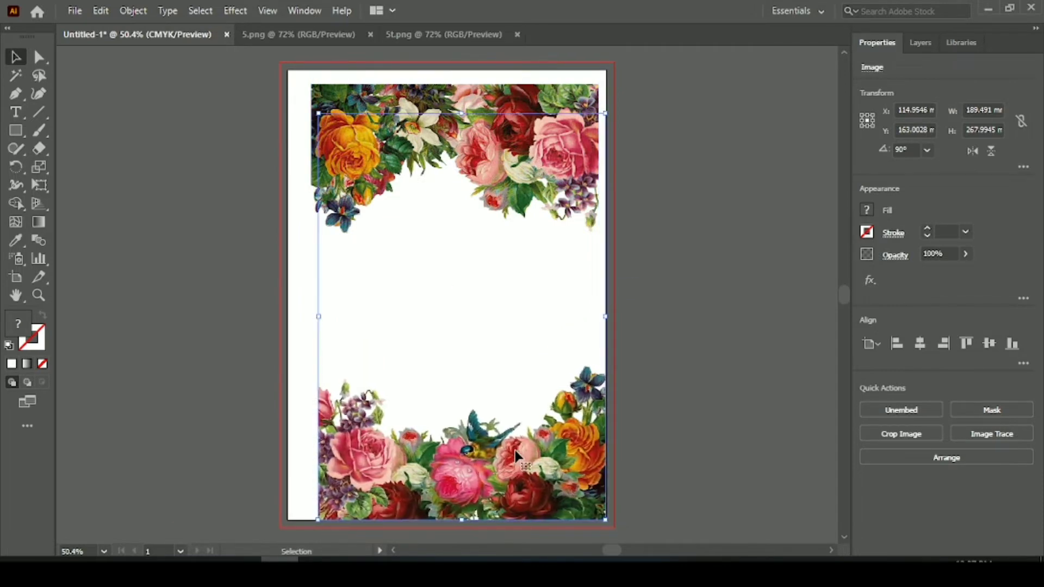
click(216, 206)
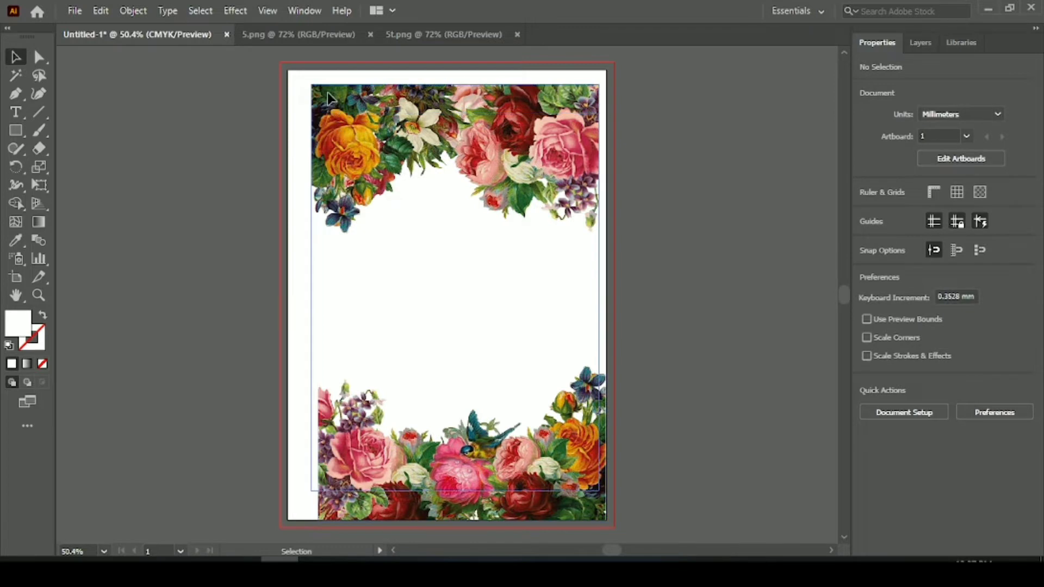
Fit the upper floral image into the artboard's top-right corner and scale both images to the full page width of about 210 mm
click(329, 98)
drag(329, 98, 336, 83)
shift+click(485, 383)
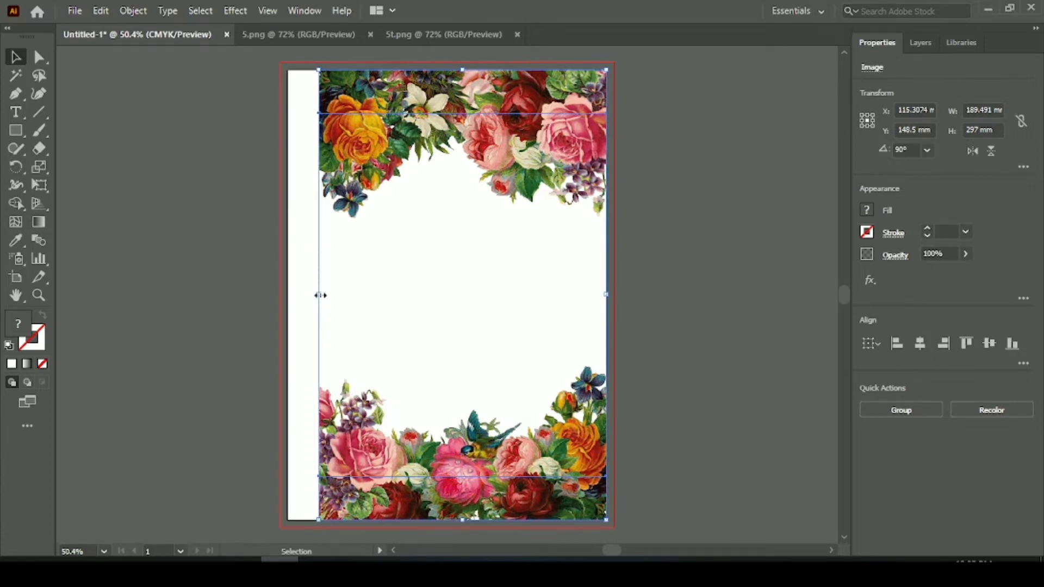
drag(320, 296, 288, 294)
click(201, 263)
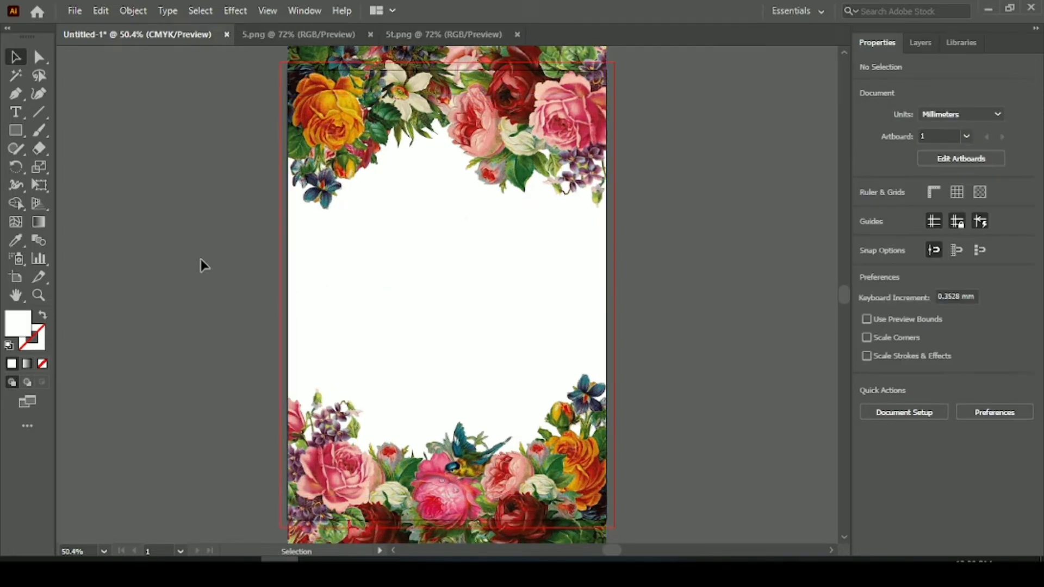
Move the enlarged lower floral image up so its base lines up with the artboard's bottom edge
scroll(440, 166, up, 2)
click(439, 161)
scroll(439, 163, down, 5)
drag(520, 406, 517, 382)
click(154, 258)
scroll(156, 256, up, 4)
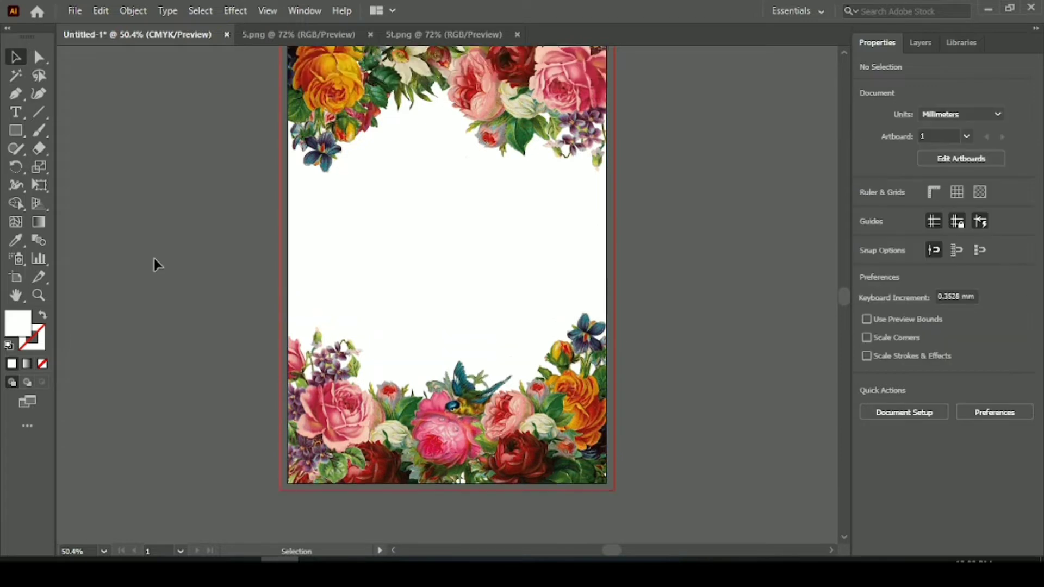
Move the enlarged upper floral image down to line up with the artboard's top edge
click(424, 100)
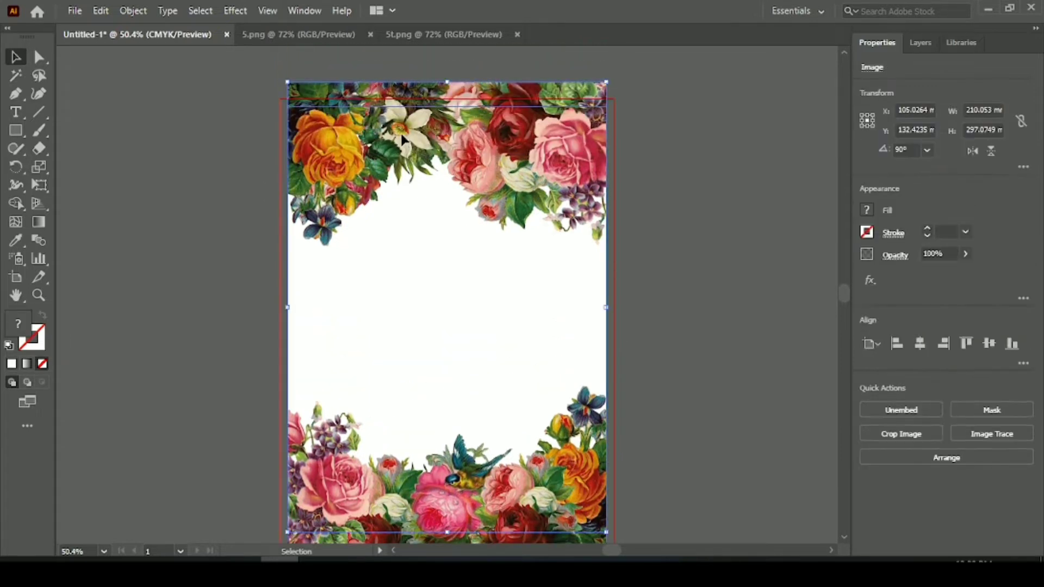
drag(402, 142, 400, 134)
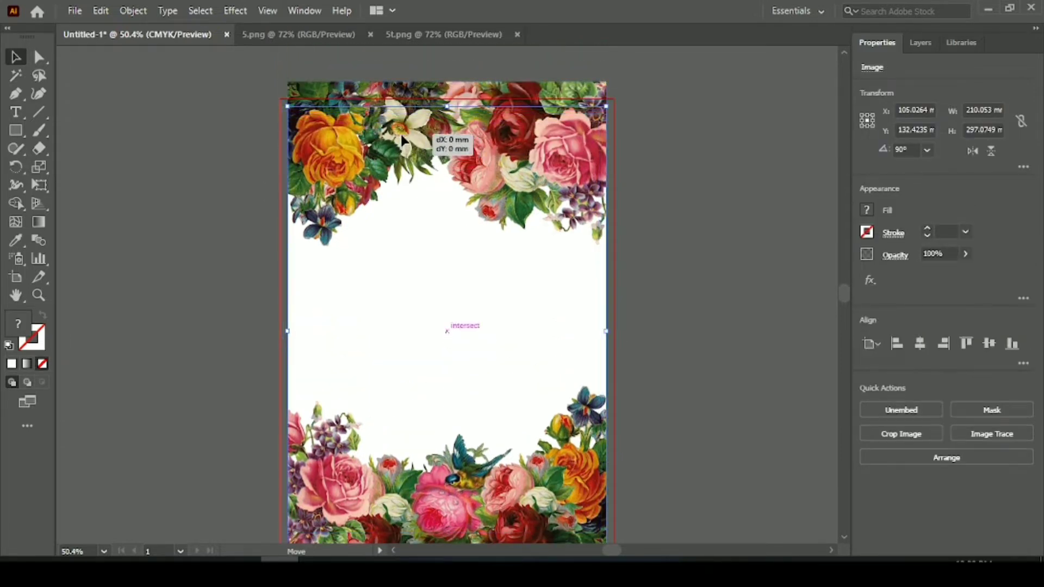
click(155, 203)
scroll(154, 203, down, 1)
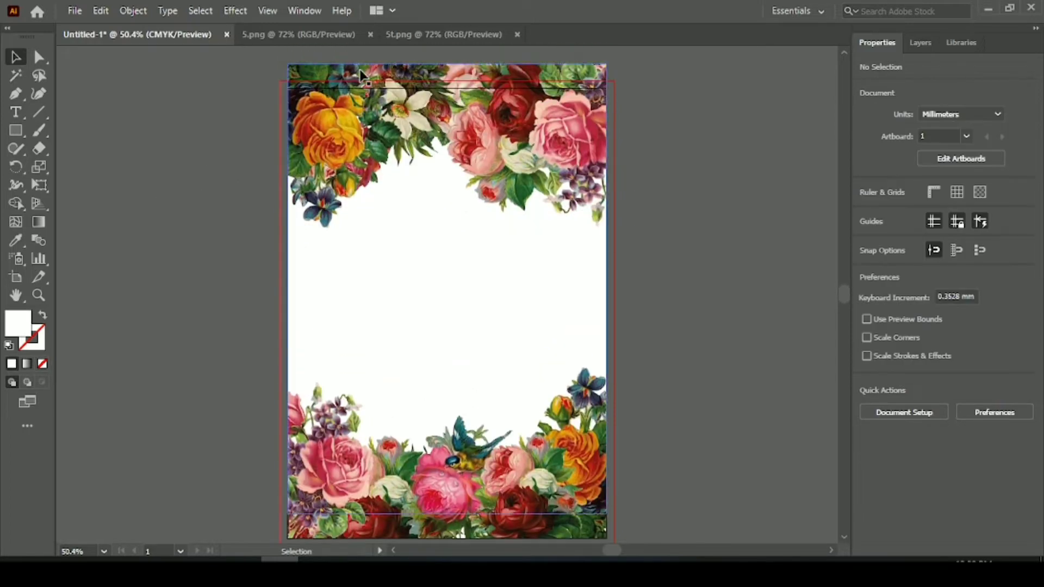
click(361, 68)
drag(361, 69, 361, 91)
click(220, 136)
scroll(220, 136, down, 1)
scroll(220, 136, up, 1)
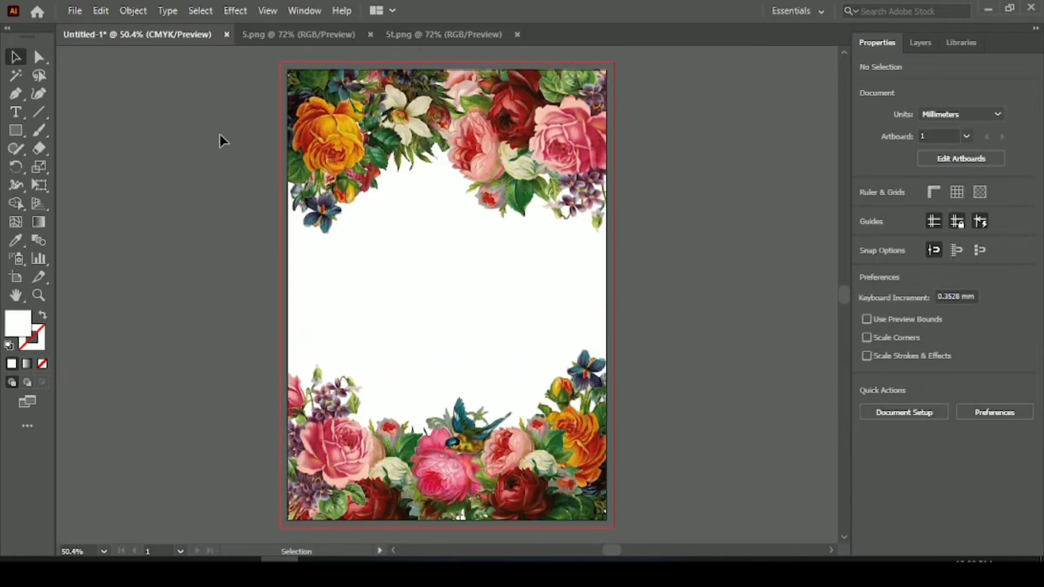
Check the upper floral image's fit against the artboard's top edge up close and fine-adjust its position
click(340, 82)
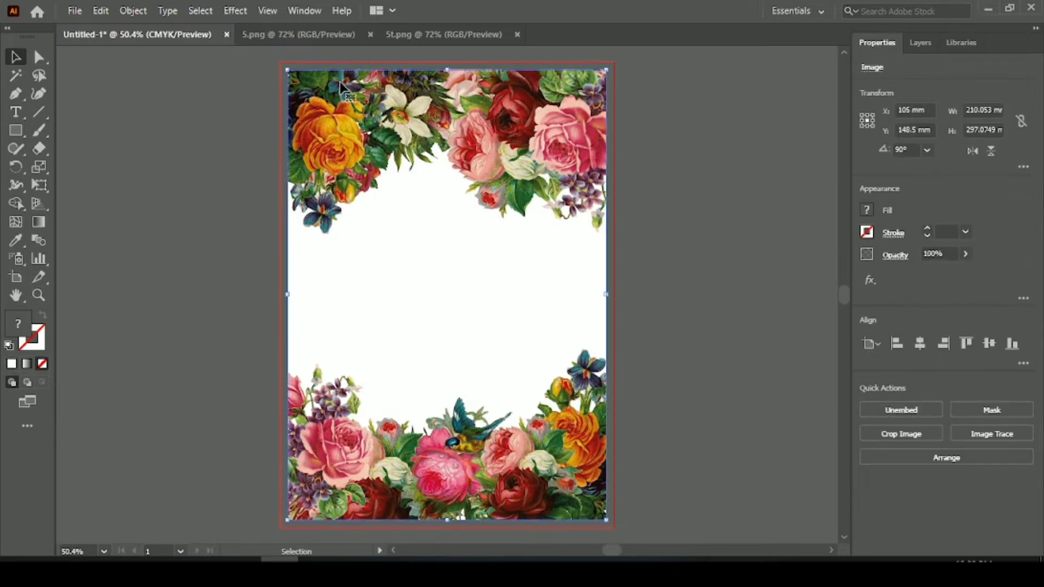
click(713, 107)
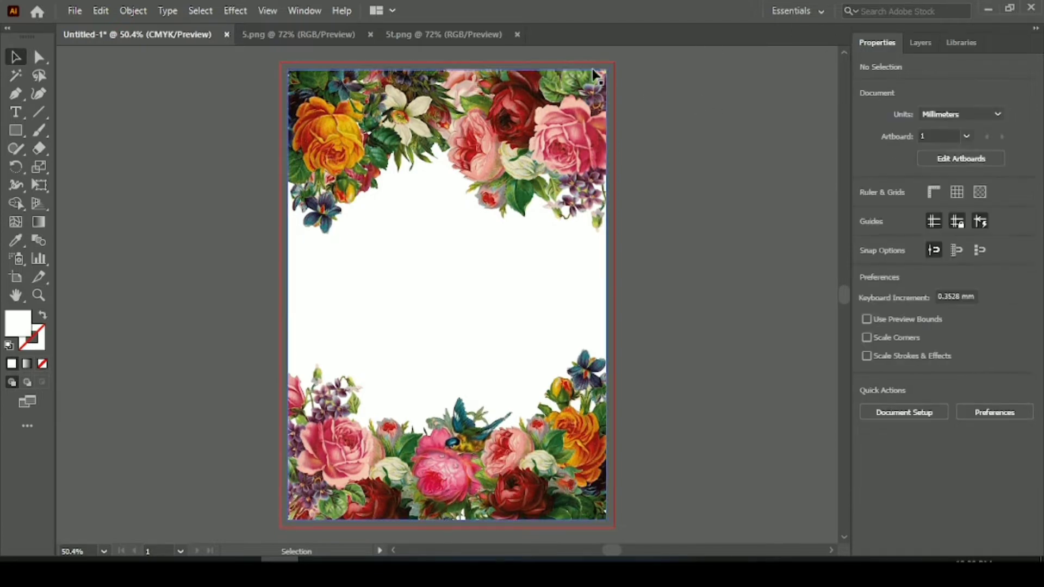
scroll(469, 155, up, 2)
scroll(468, 155, up, 3)
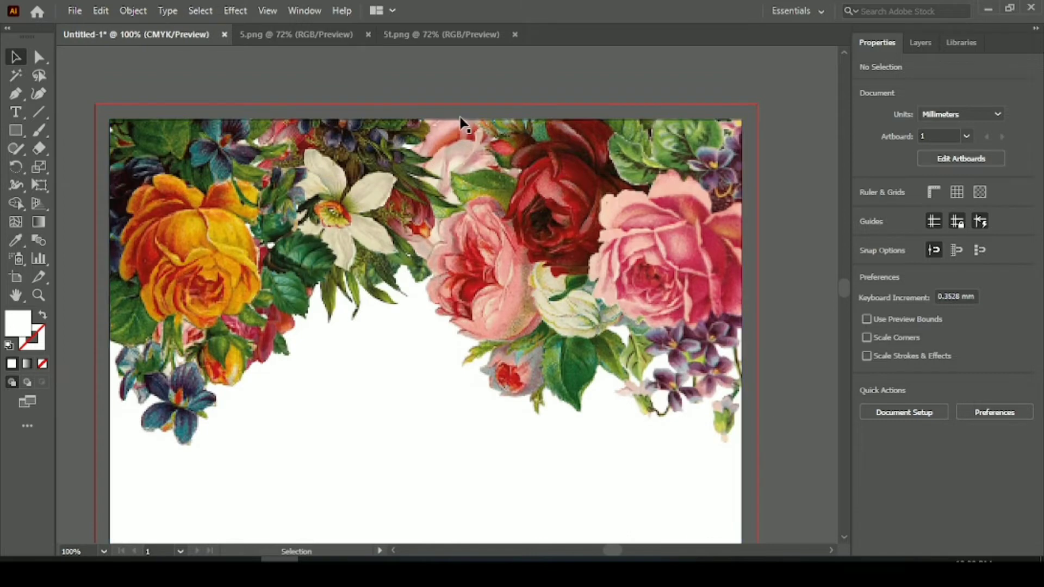
click(461, 125)
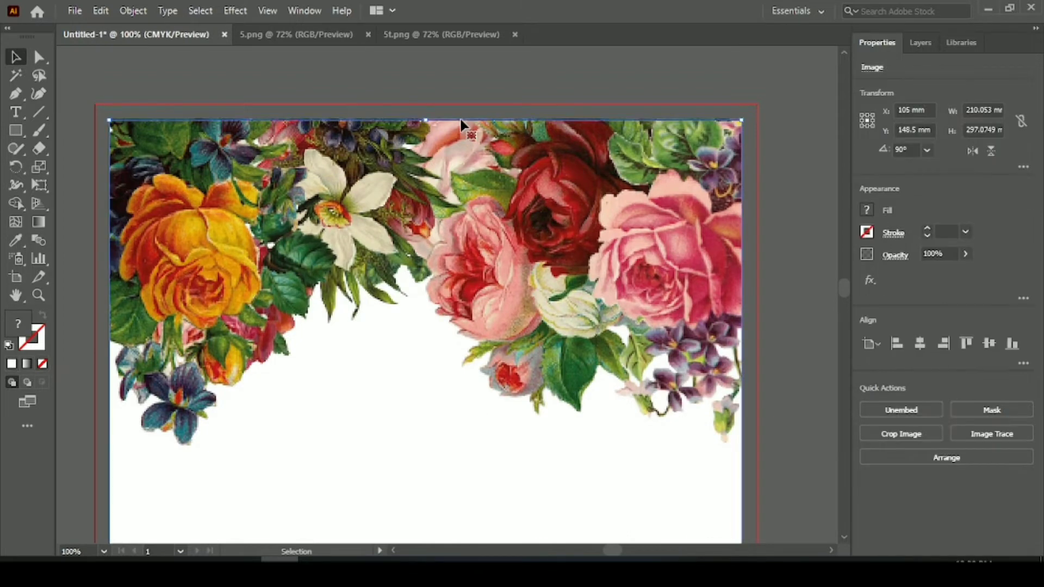
drag(460, 147, 458, 121)
click(455, 90)
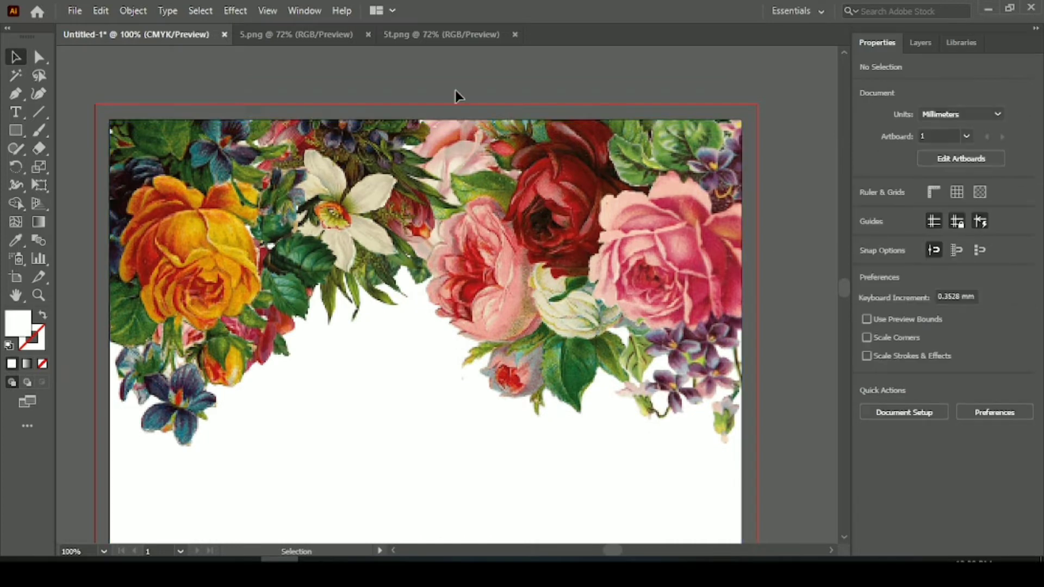
scroll(455, 91, down, 3)
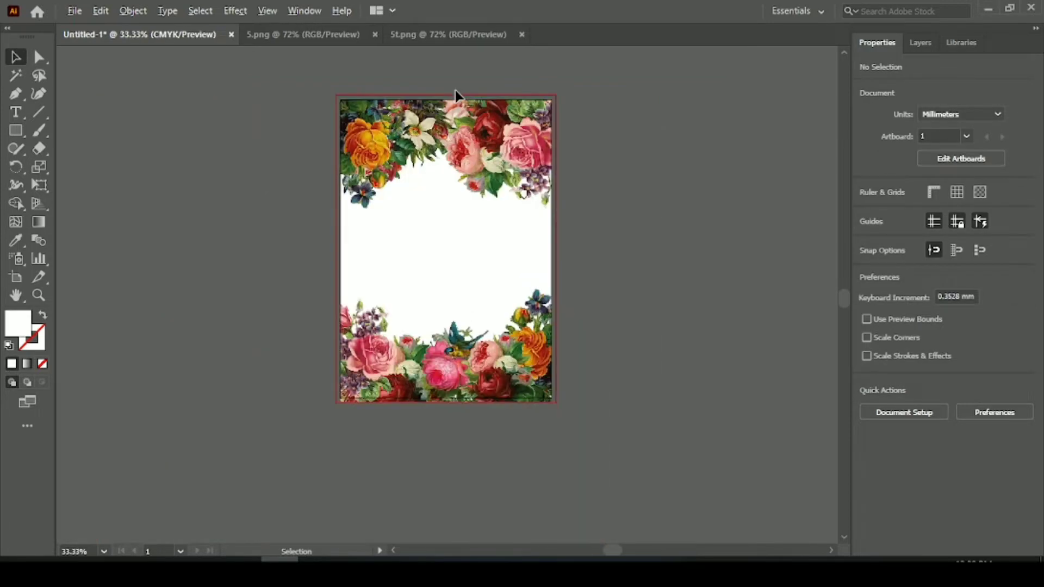
Nudge the lower floral image until its base sits exactly on the artboard's bottom edge
click(505, 377)
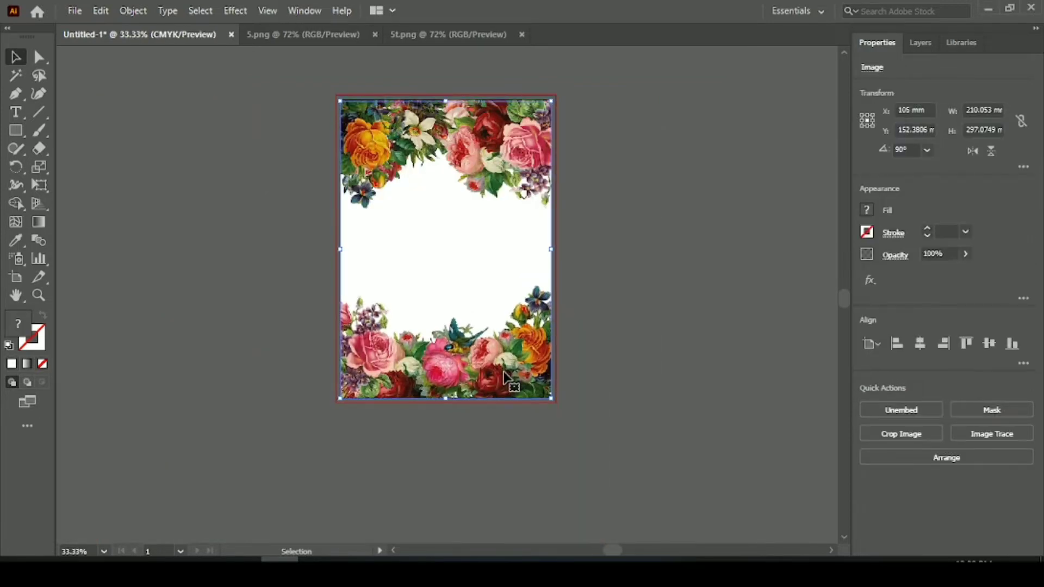
scroll(506, 376, up, 2)
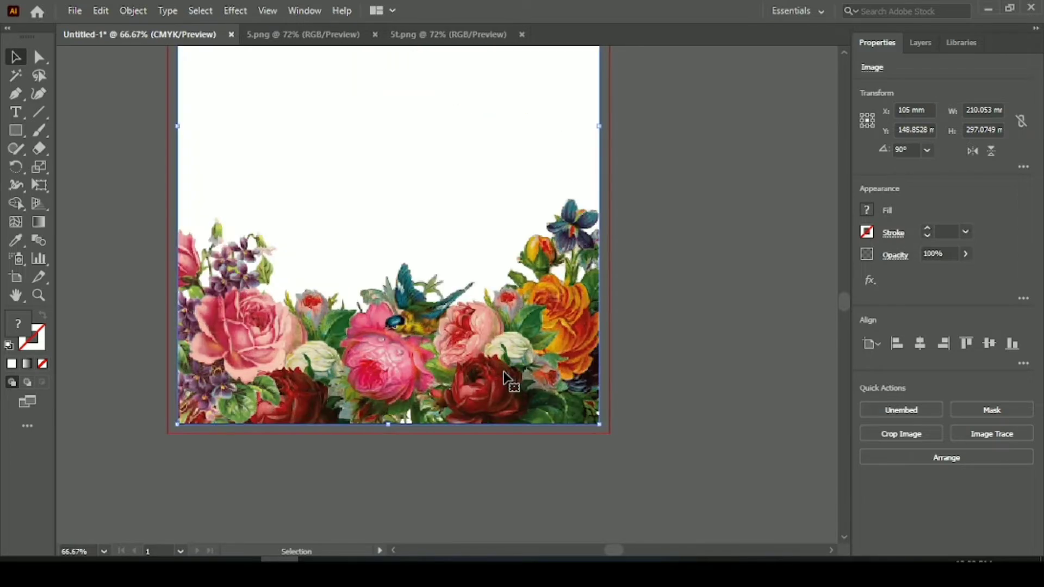
click(466, 480)
Draw a white rectangle about 129 × 237 mm over the middle of the floral page
scroll(465, 480, up, 5)
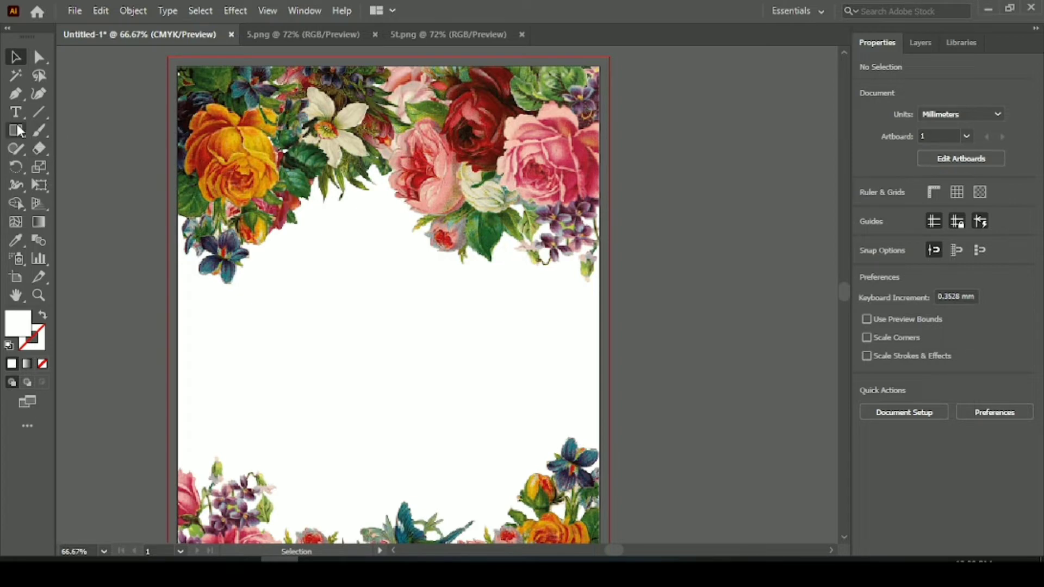
scroll(119, 174, down, 3)
scroll(118, 174, down, 1)
key(m)
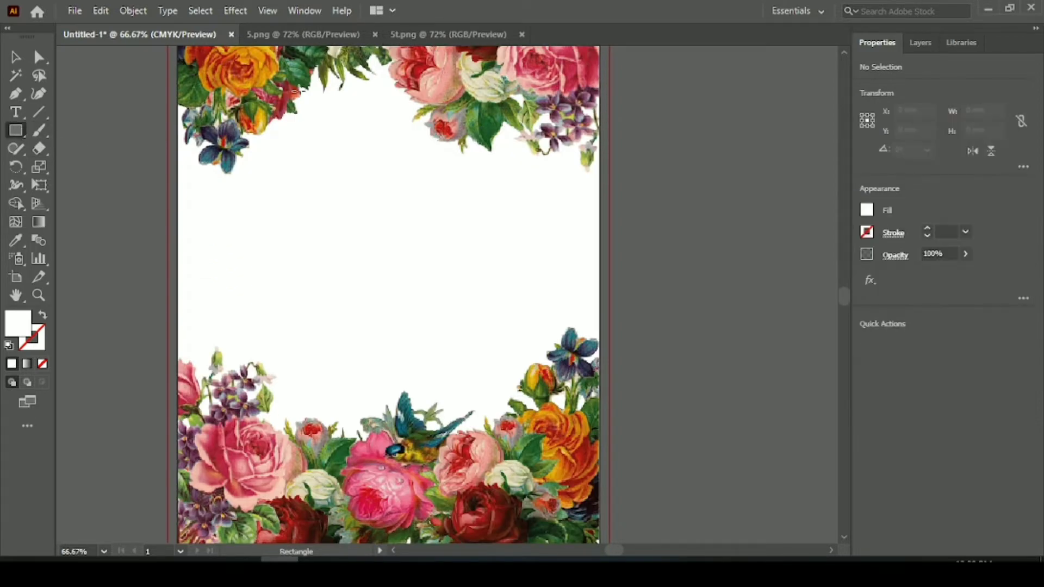
key(ctrl+minus)
scroll(282, 79, up, 2)
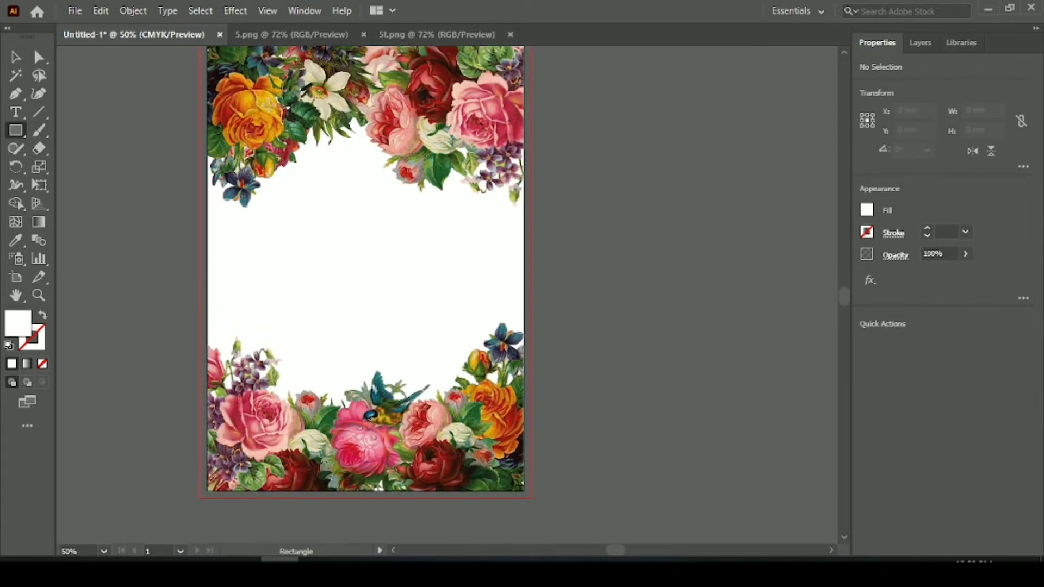
scroll(266, 101, up, 1)
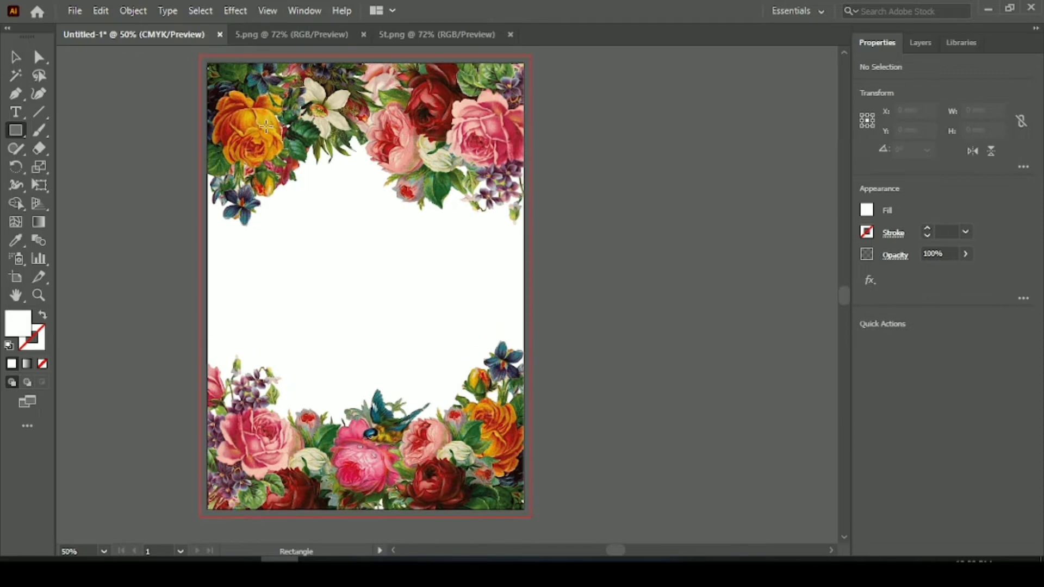
drag(265, 126, 460, 482)
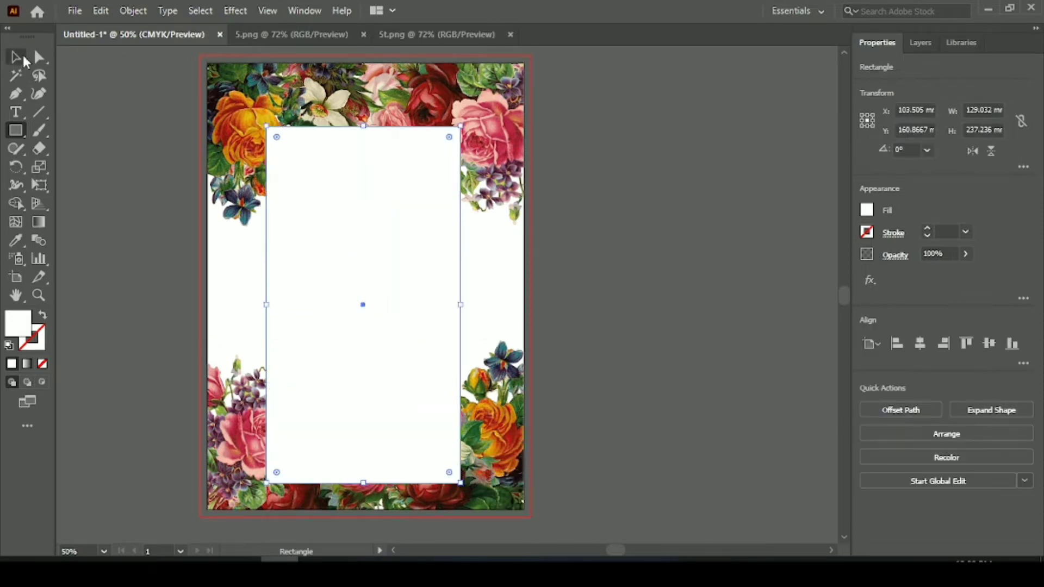
Center the white rectangle horizontally and vertically on the artboard
click(16, 57)
click(919, 344)
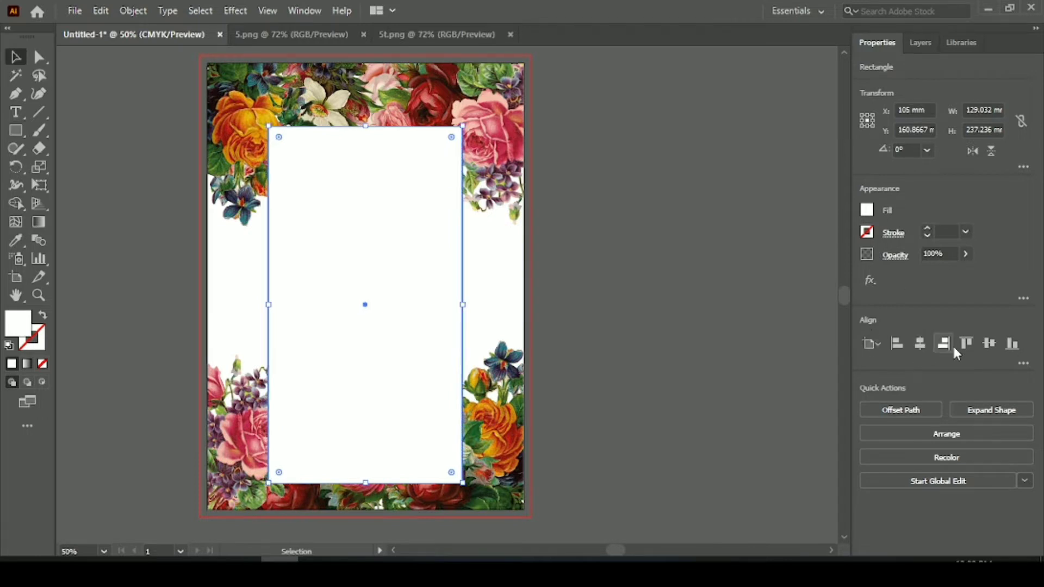
click(990, 345)
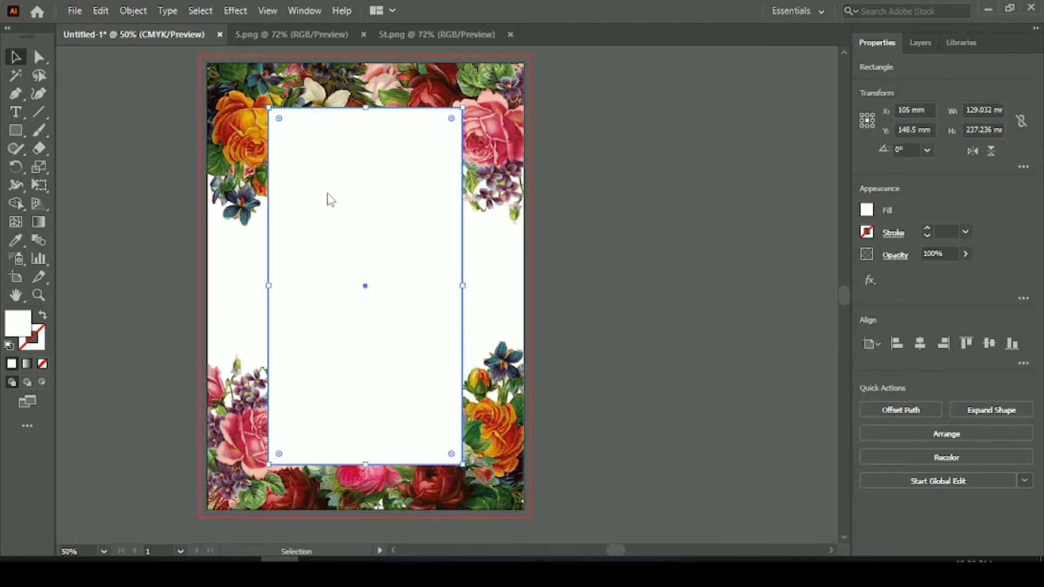
Duplicate the white rectangle to the right of the original and shrink the copy to about 122 × 225 mm
drag(332, 202, 547, 224)
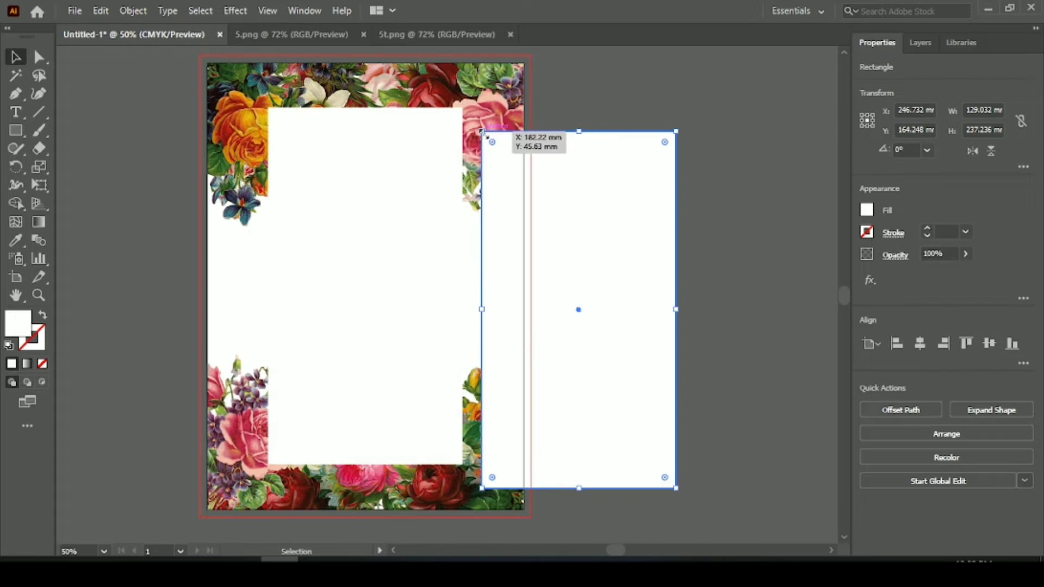
drag(481, 132, 491, 150)
Remove the smaller rectangle's fill and give it a brown stroke
click(867, 211)
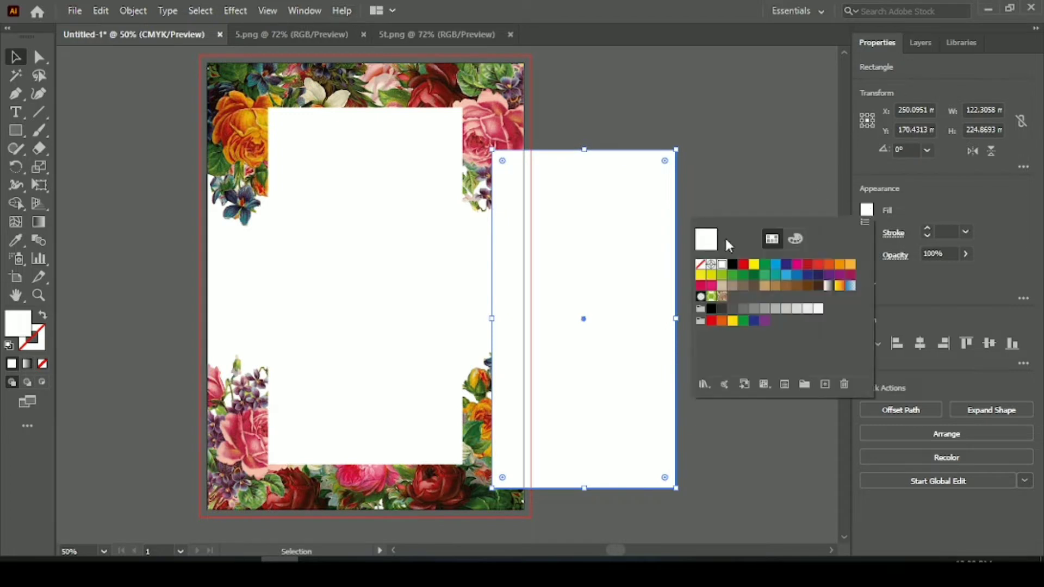
click(703, 265)
click(866, 232)
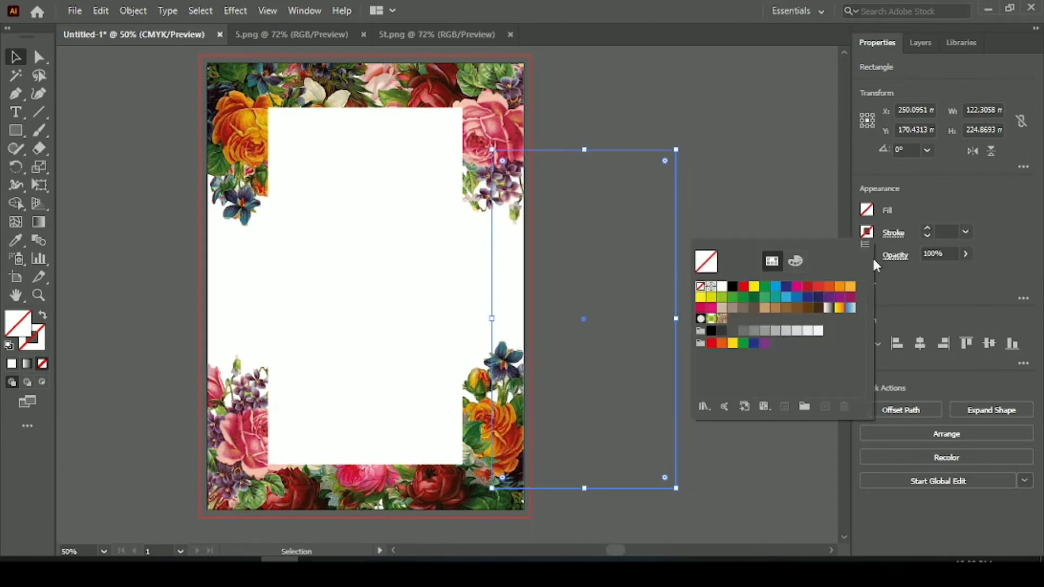
click(813, 308)
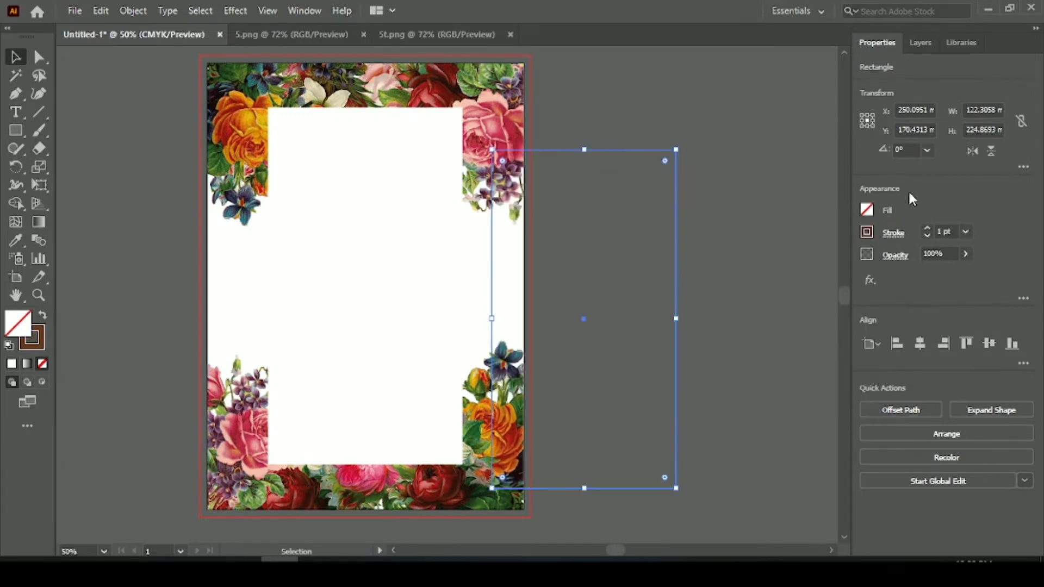
Switch to the Painting workspace to access the full stroke settings
click(304, 11)
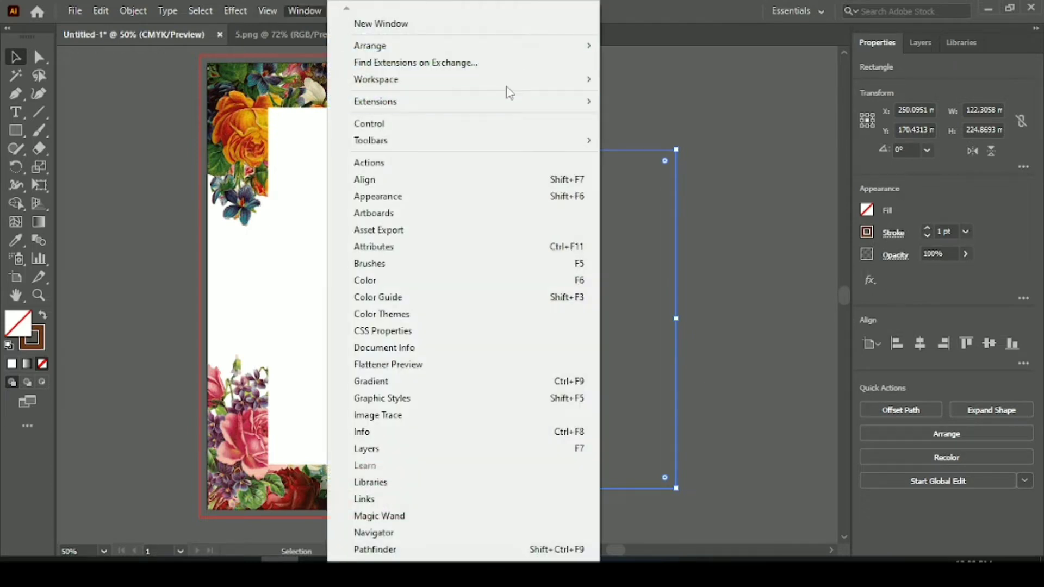
mouse_move(585, 81)
click(651, 148)
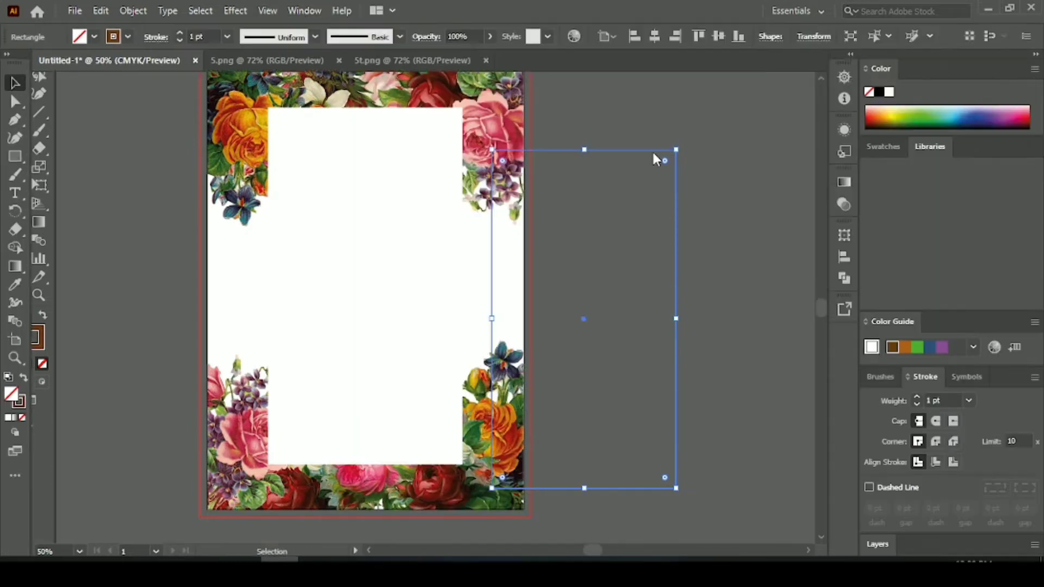
Make the smaller rectangle's outline a dashed line with a 3 pt stroke weight
click(869, 487)
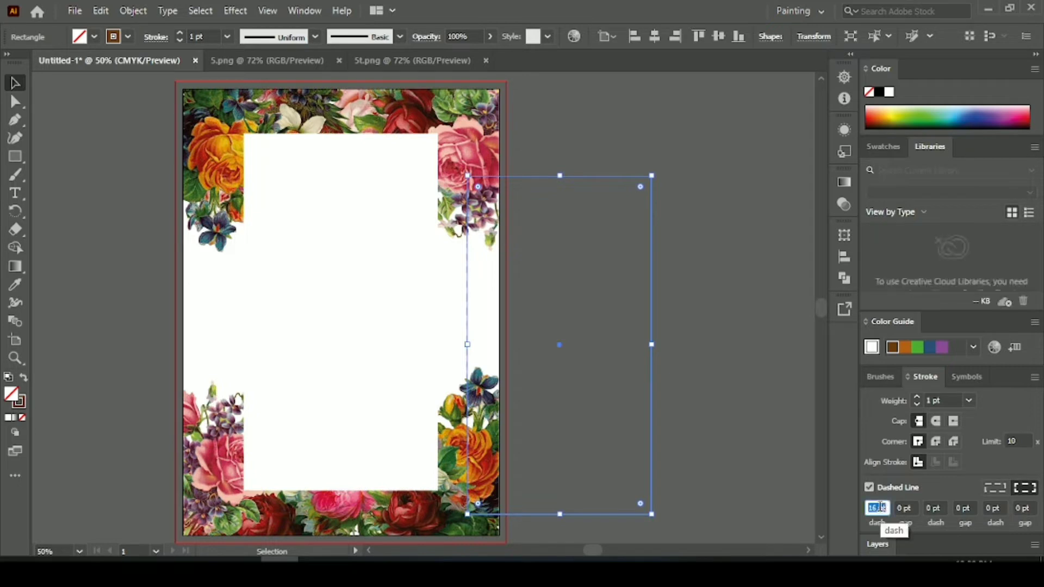
key(Up)
key(Up)
key(Up)
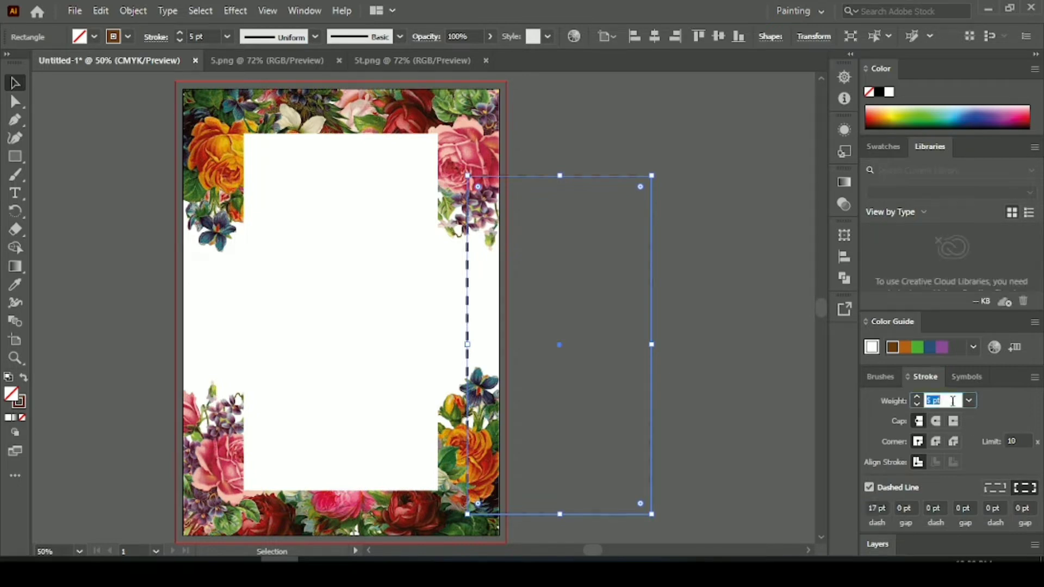
key(Down)
Set the outline's dash length to 50 pt and its gap to 20 pt, then deselect the rectangle
click(880, 509)
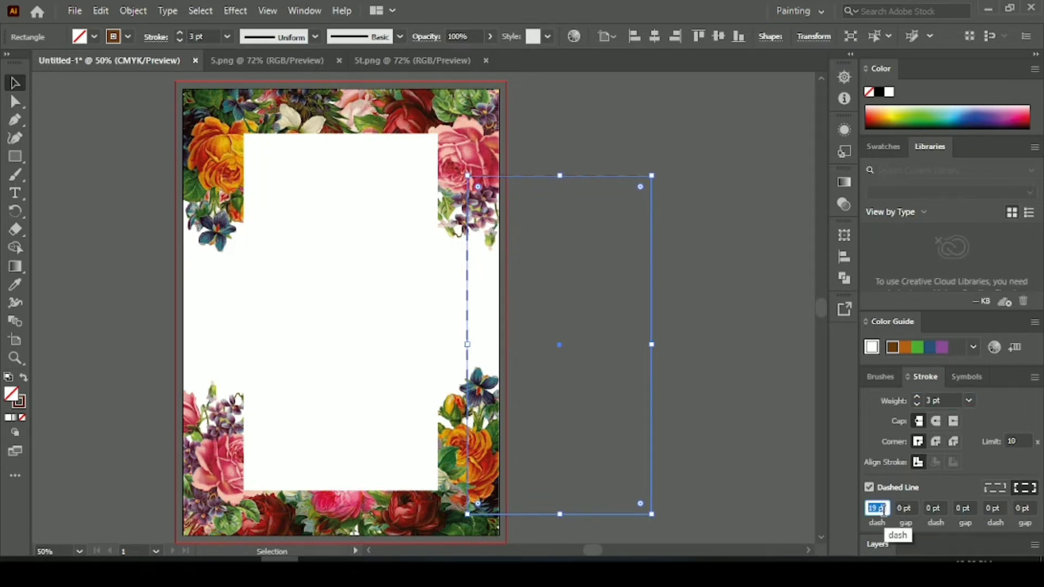
click(907, 508)
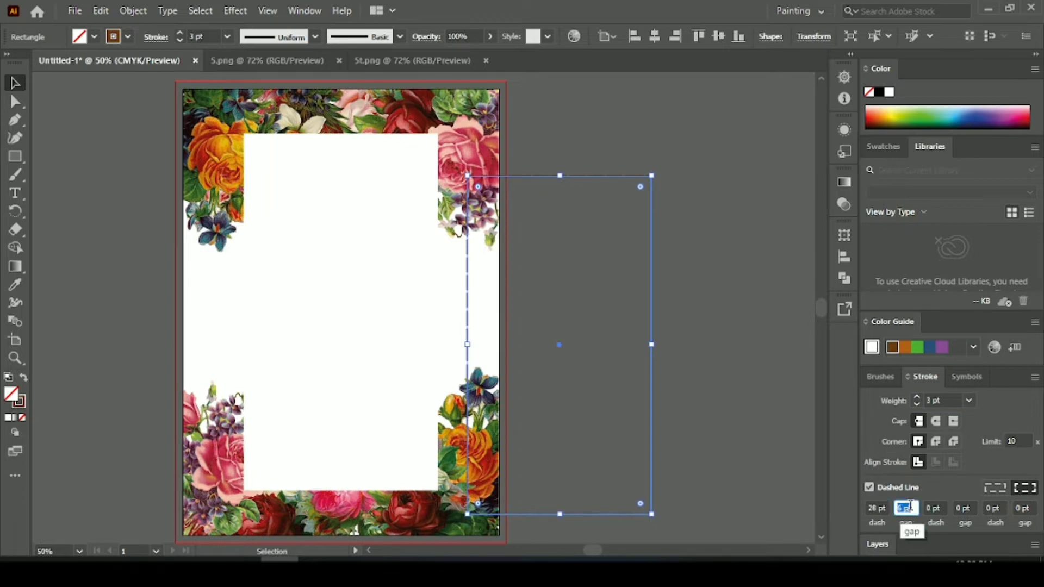
key(Up)
key(Up)
key(Up)
click(883, 508)
key(Up)
key(Up)
key(Up)
key(Up)
key(Up)
key(Up)
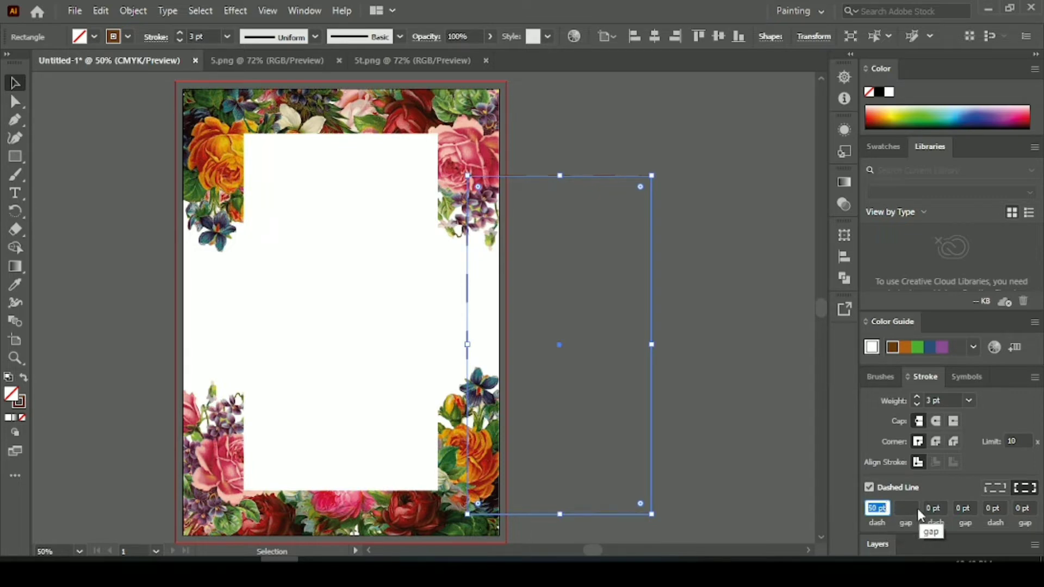
click(909, 508)
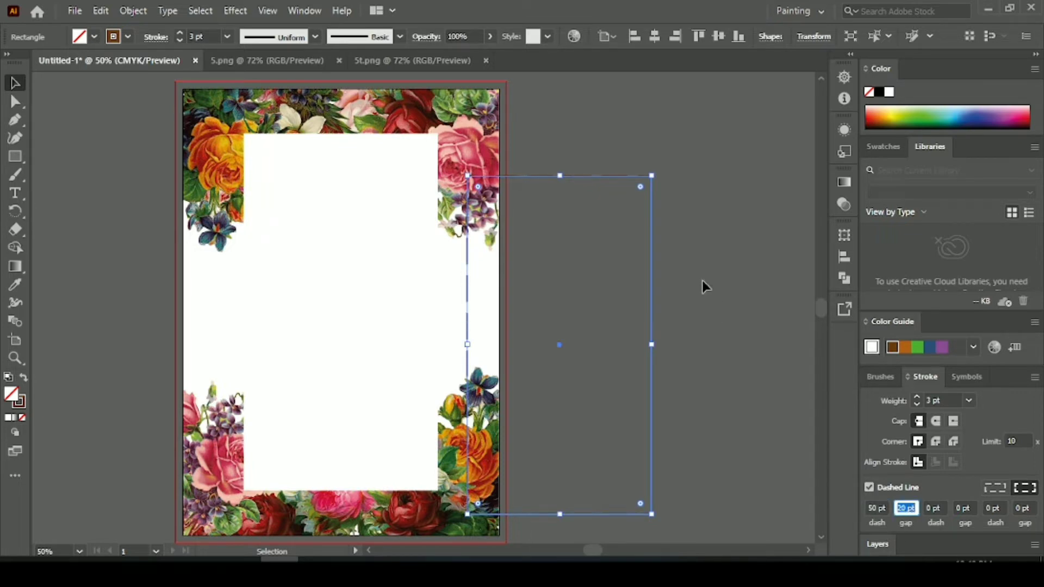
click(702, 260)
Return to the Essentials workspace
click(305, 10)
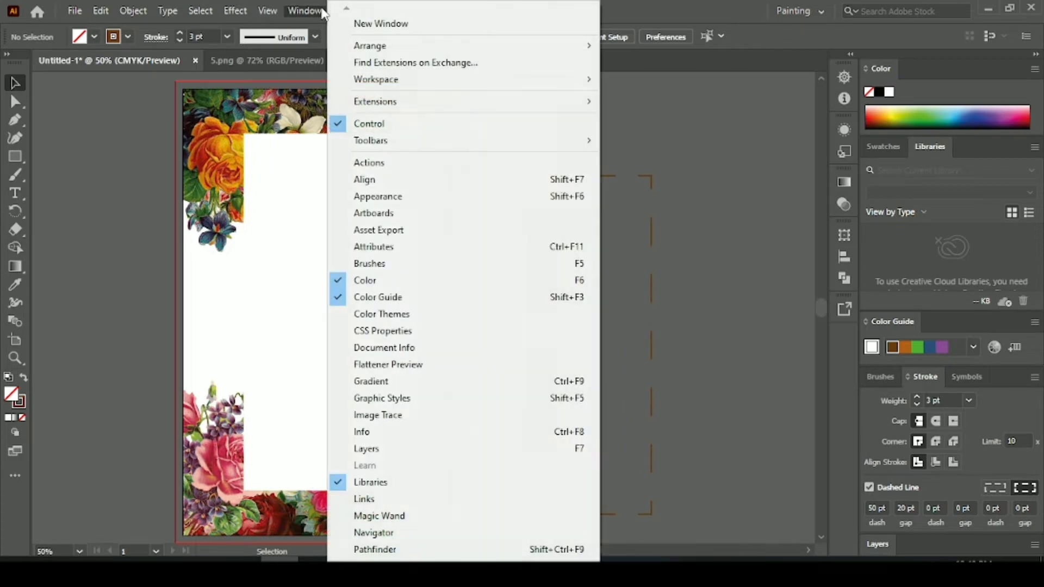
mouse_move(520, 91)
click(652, 95)
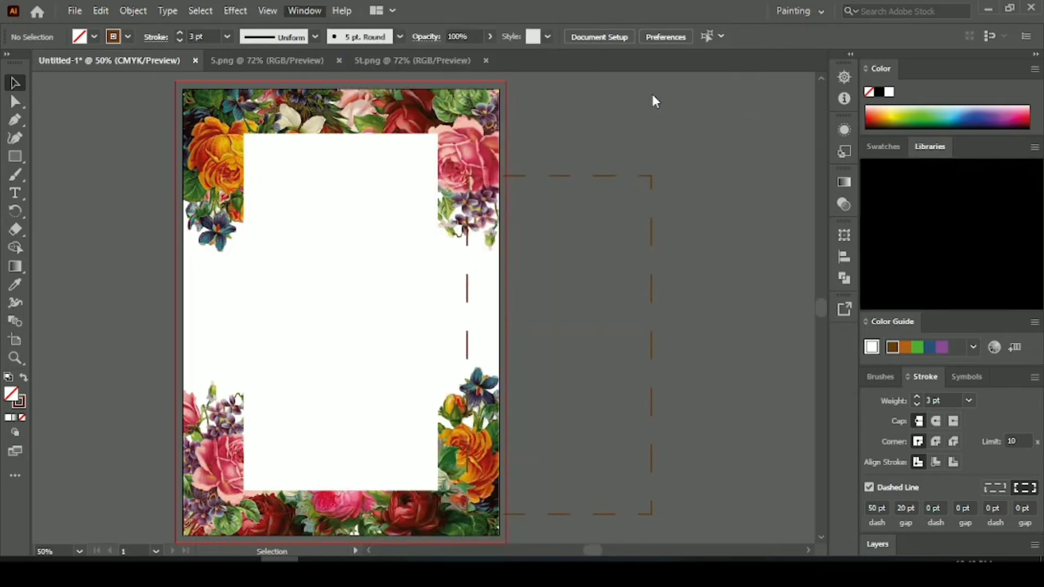
Move the dashed rectangle onto the white rectangle and align the two by their horizontal and vertical centers
drag(657, 158, 429, 120)
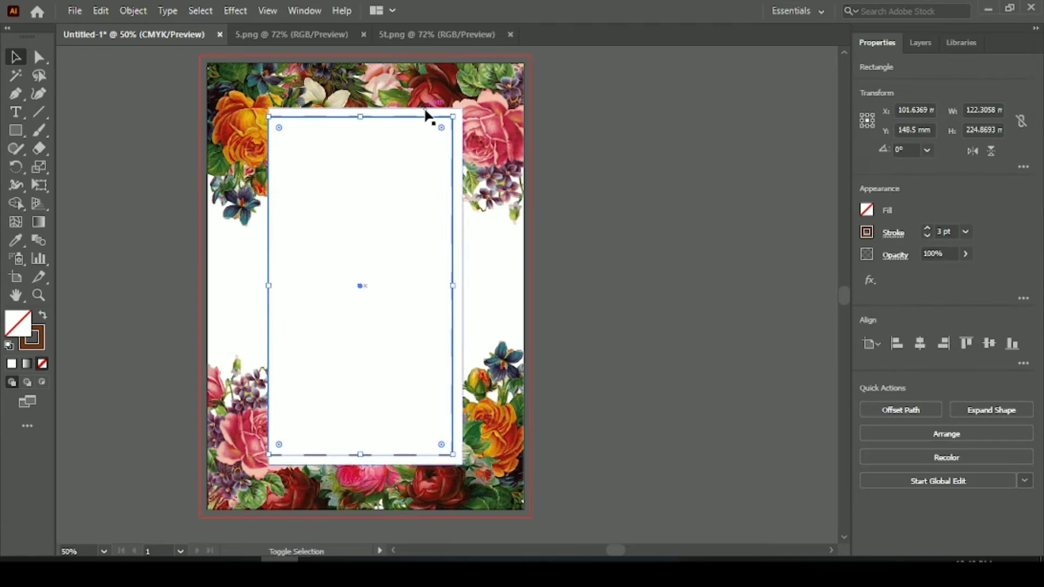
shift+click(427, 112)
click(928, 345)
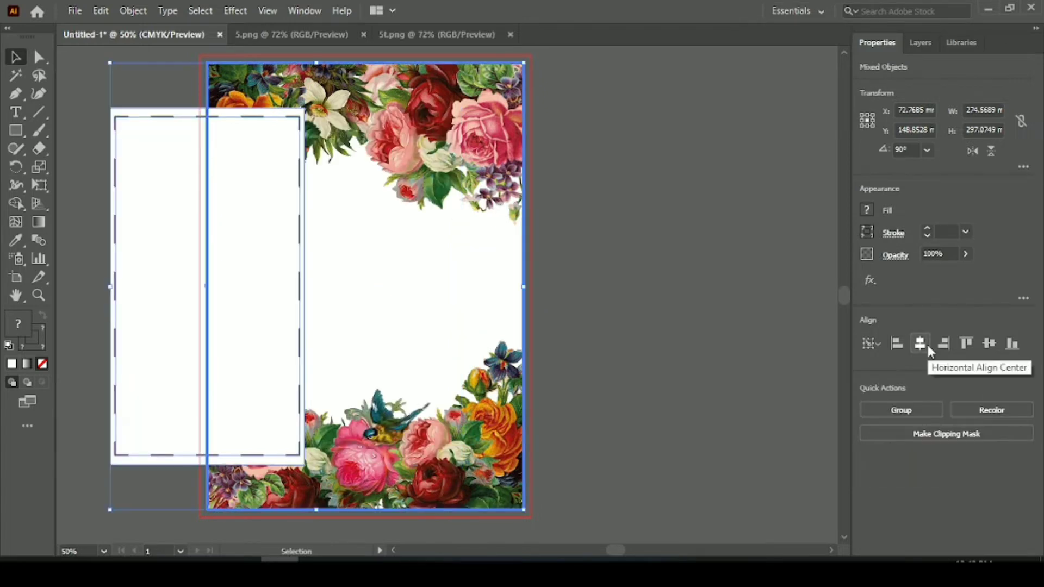
click(989, 344)
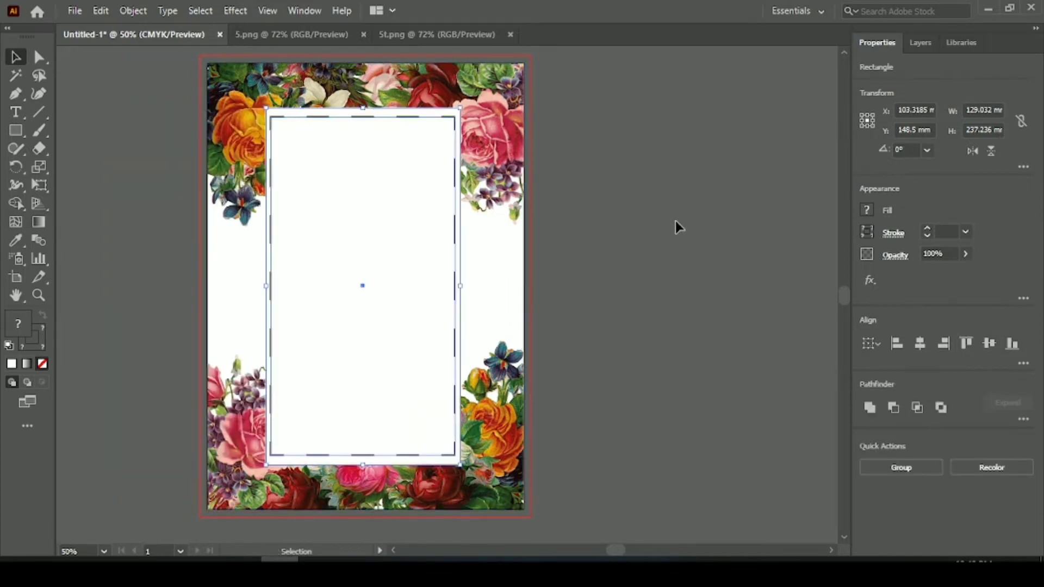
click(667, 214)
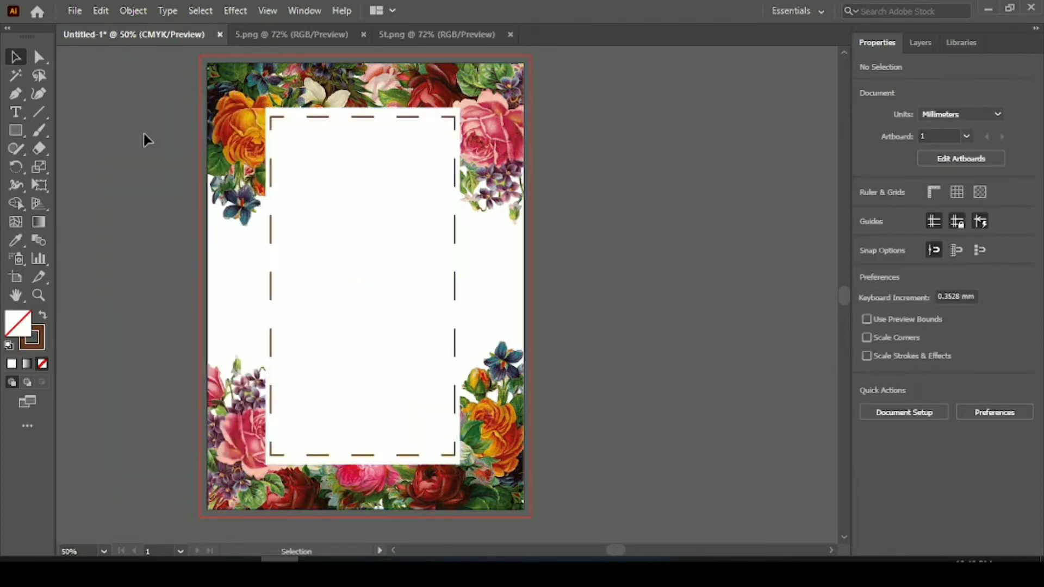
Center the white rectangle horizontally on the artboard again
click(225, 105)
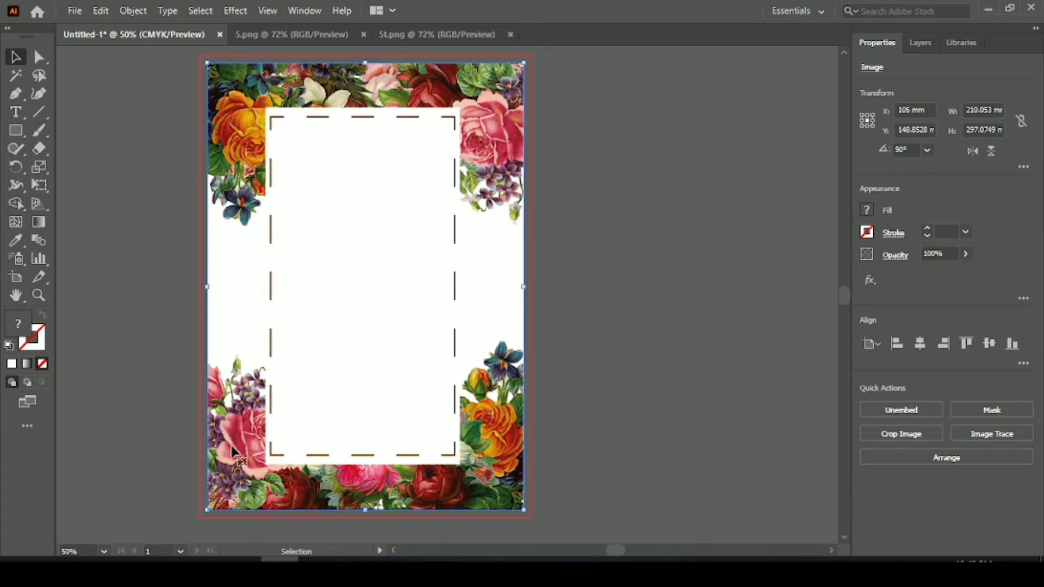
click(436, 168)
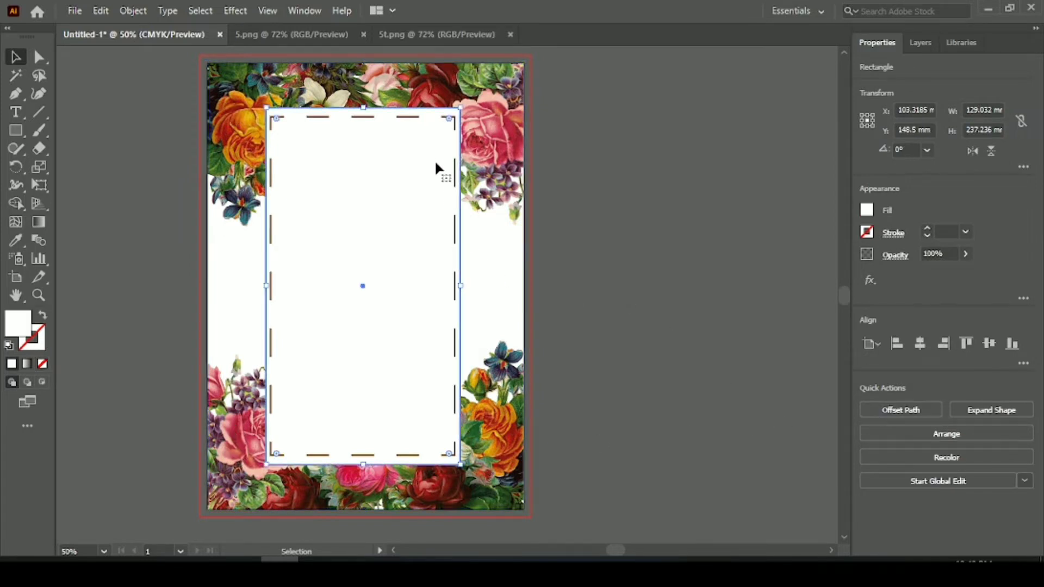
click(926, 350)
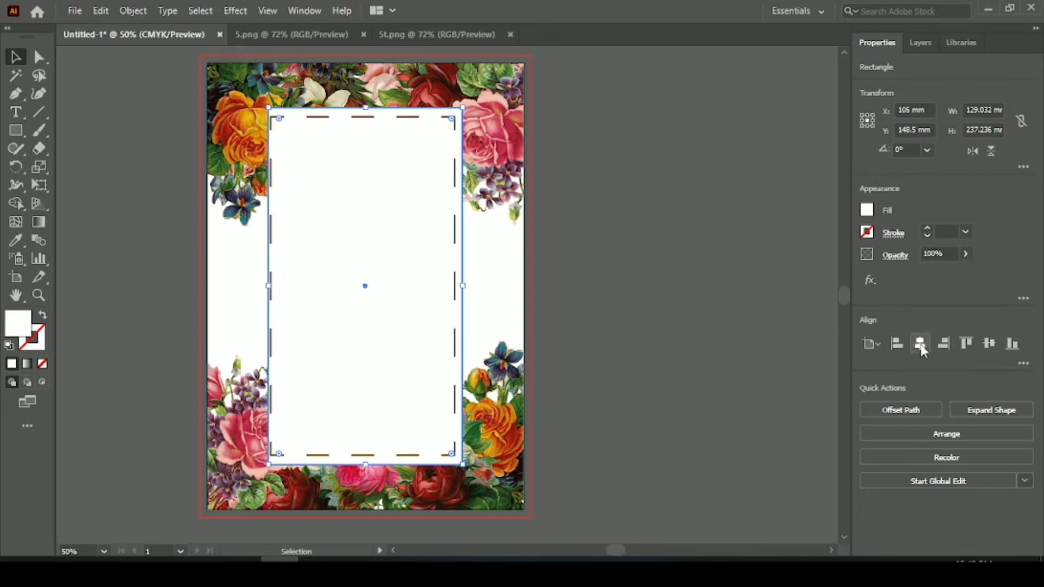
click(676, 299)
Align the dashed rectangle to the white rectangle's horizontal and vertical center, using the white rectangle as the key object
click(453, 226)
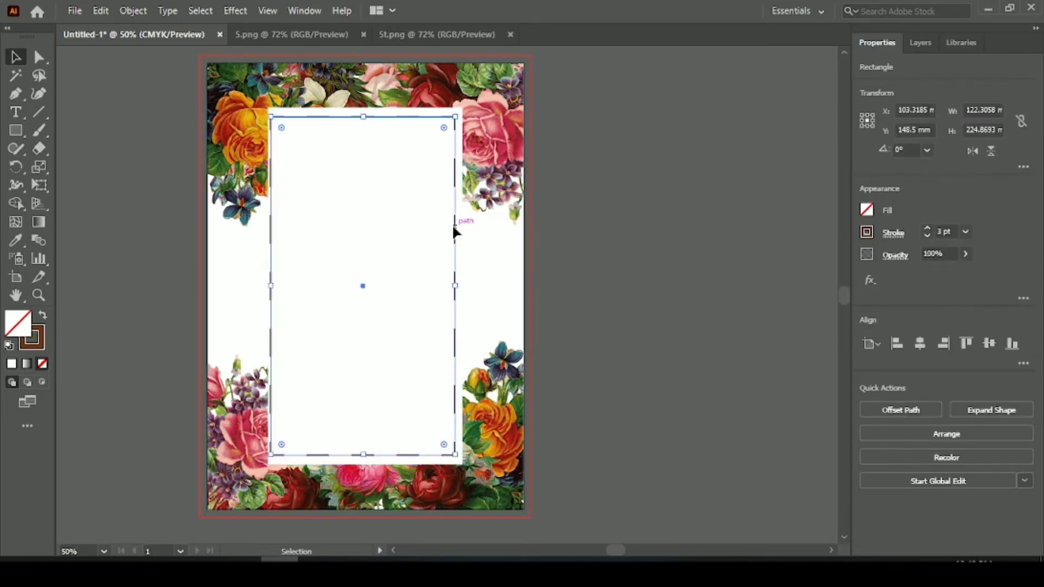
shift+click(390, 113)
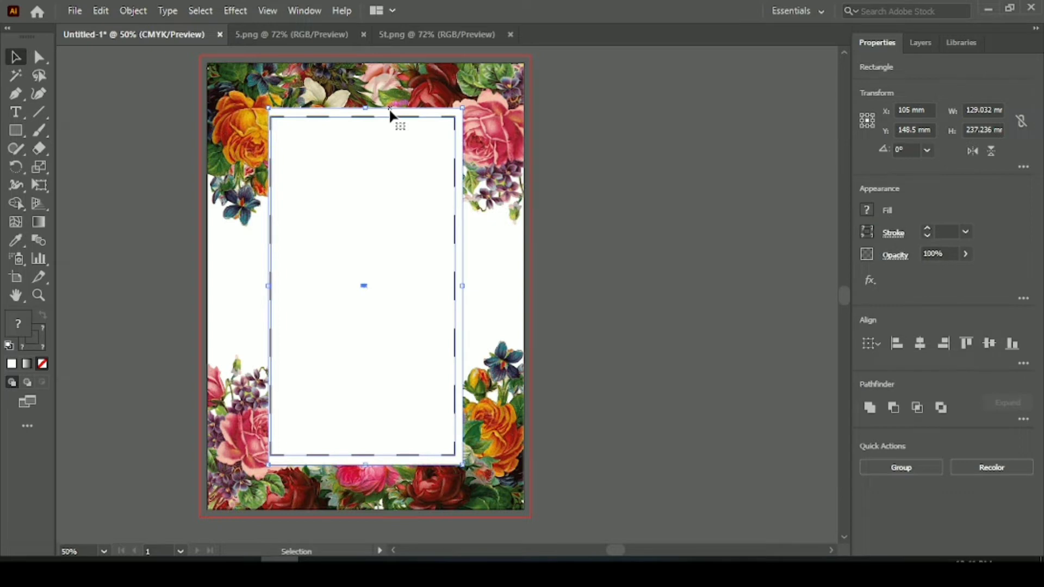
click(390, 108)
click(944, 343)
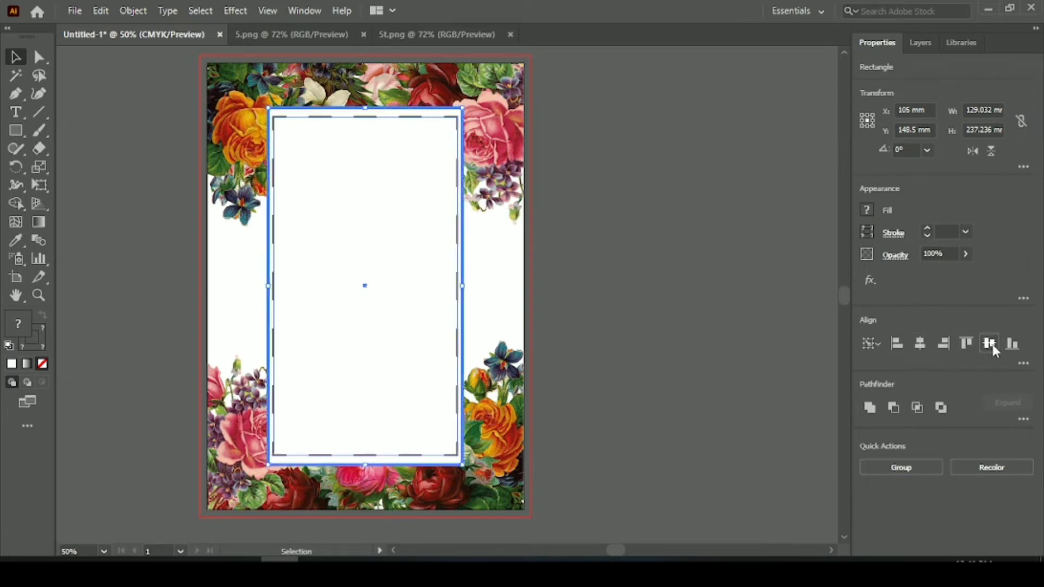
click(719, 318)
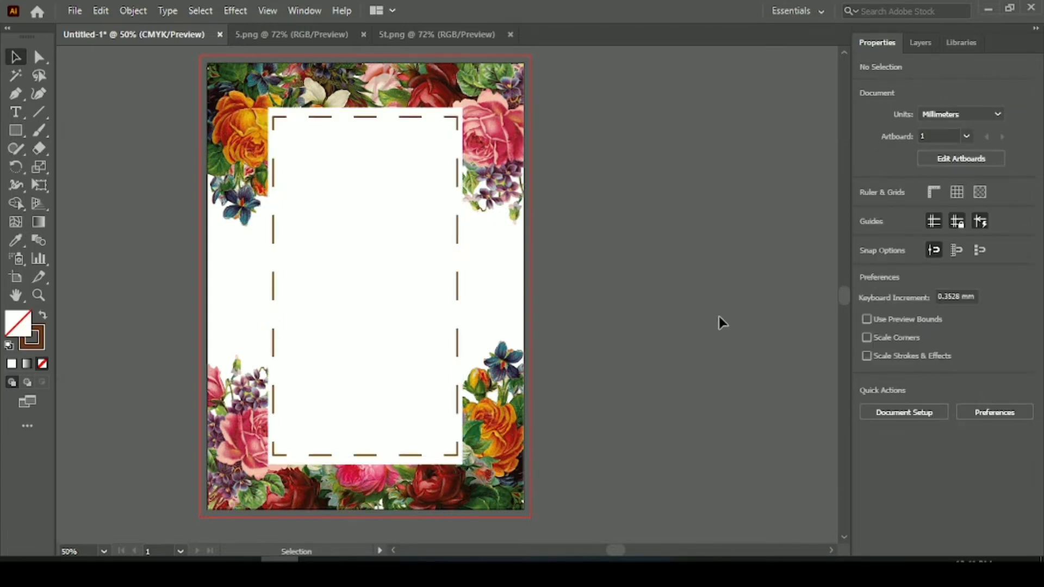
Add the text "Her name..." in the empty area to the right of the artboard
click(16, 112)
click(628, 135)
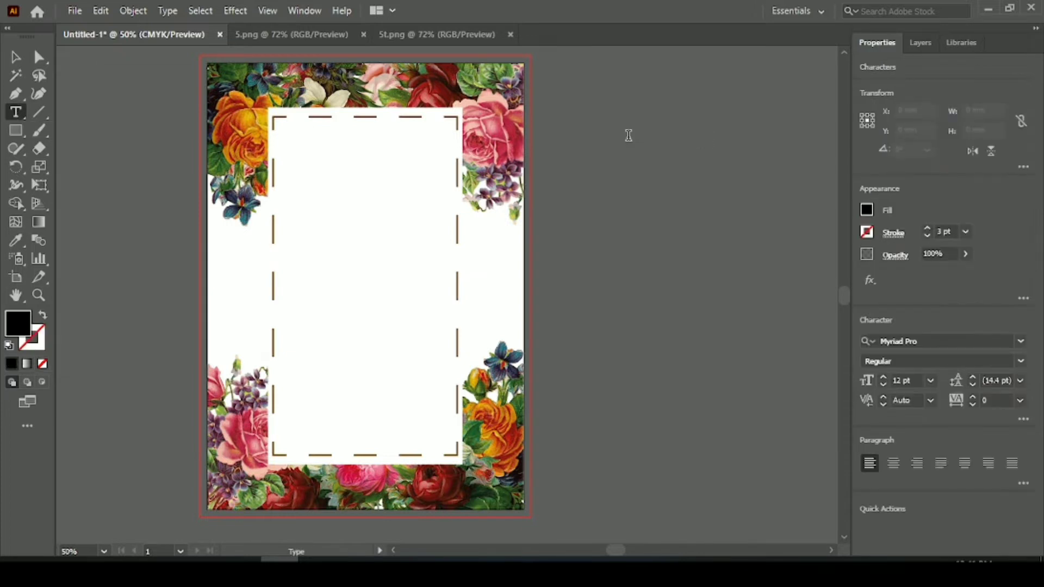
key(BackSpace)
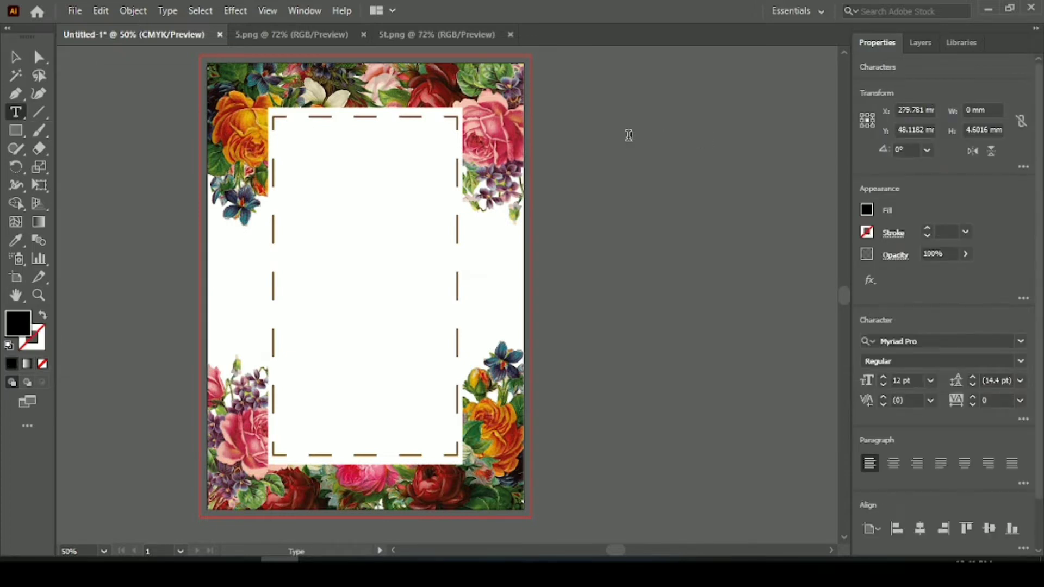
text(Her name...)
Add two separate text lines beside the artboard, "will you be my" and "Bridesmaid", below "Her name..."
click(616, 148)
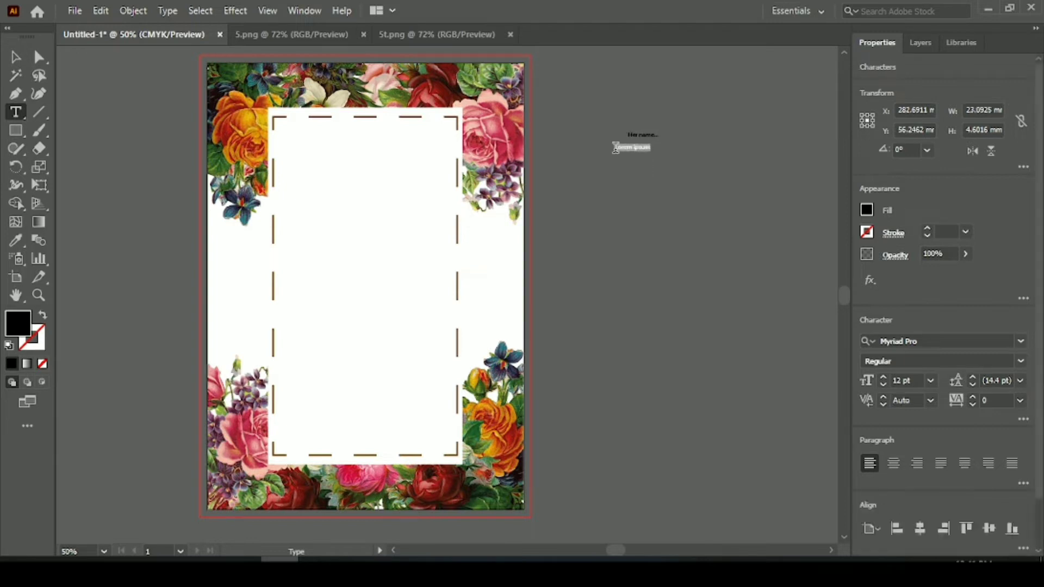
key(BackSpace)
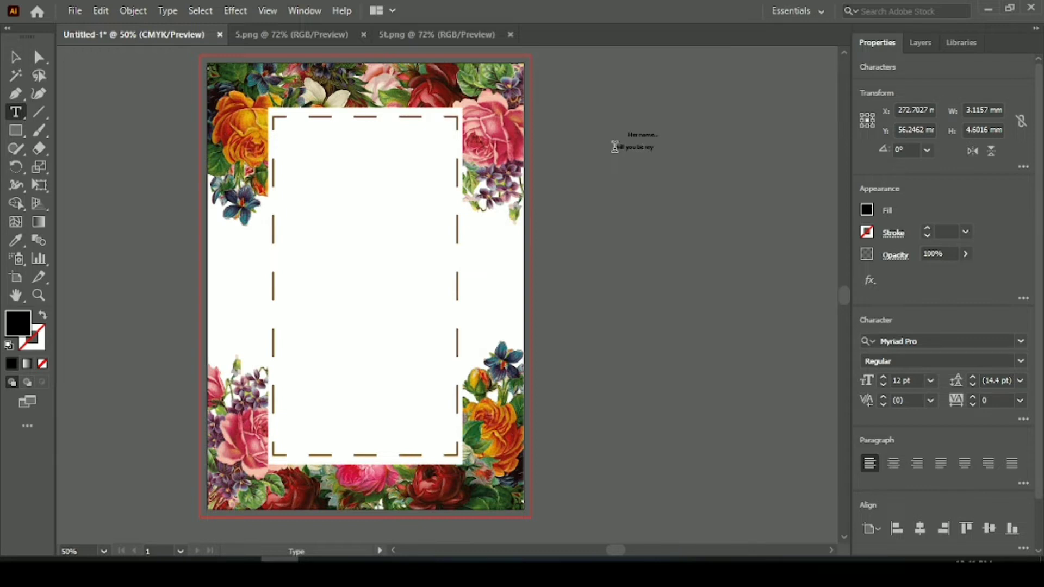
click(621, 169)
key(BackSpace)
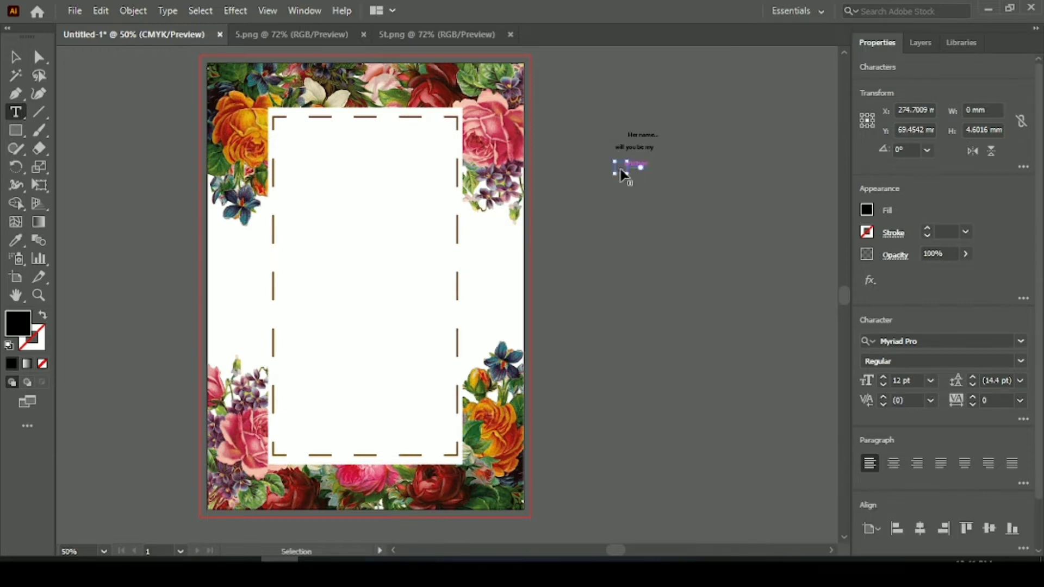
text(Bridesmaid)
click(14, 57)
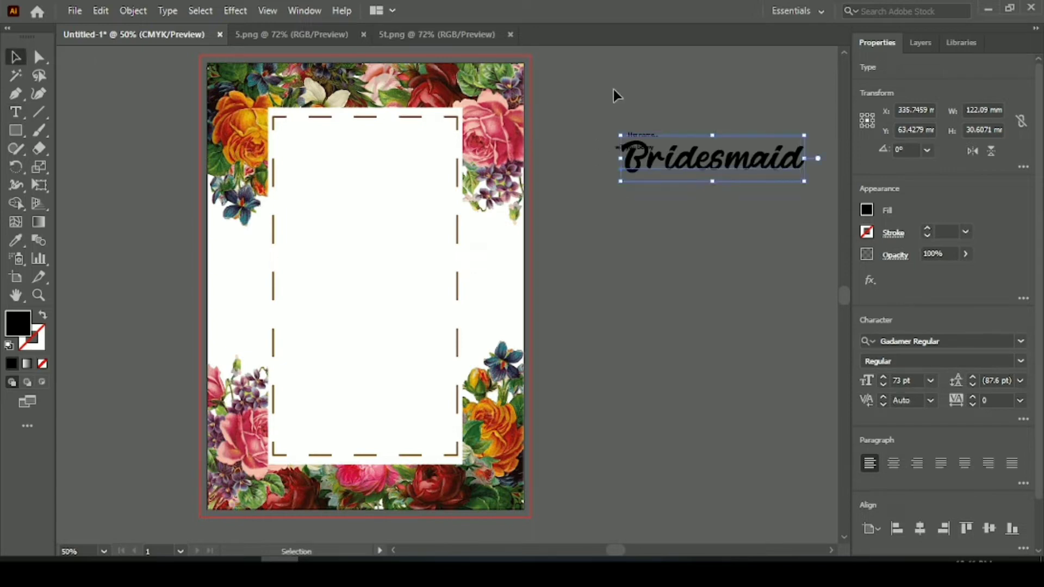
Set all three text lines in the Gadamer Regular font at 40 pt
drag(614, 92, 681, 222)
click(1023, 347)
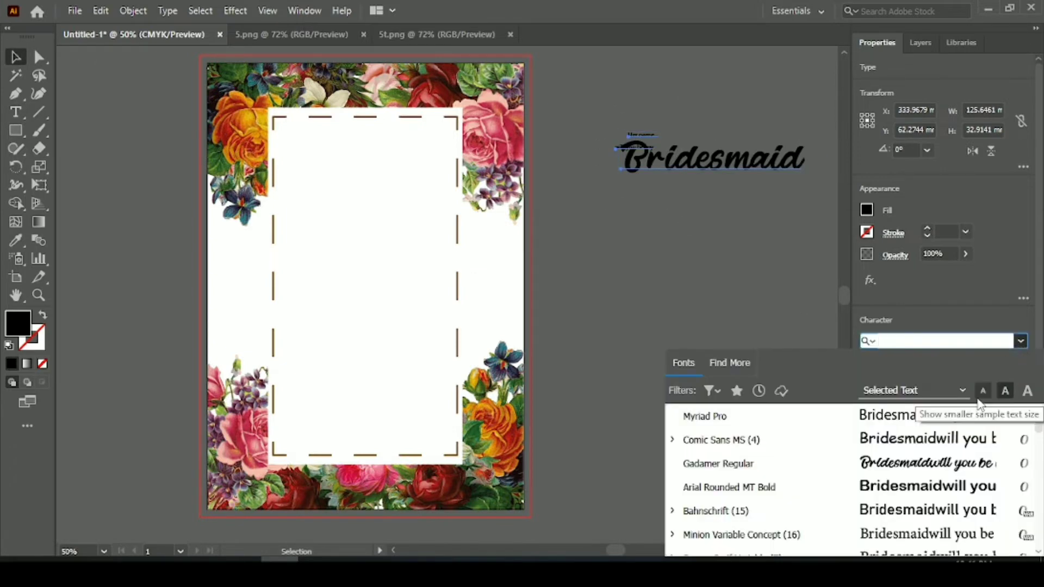
click(723, 462)
click(913, 381)
scroll(912, 381, up, 20)
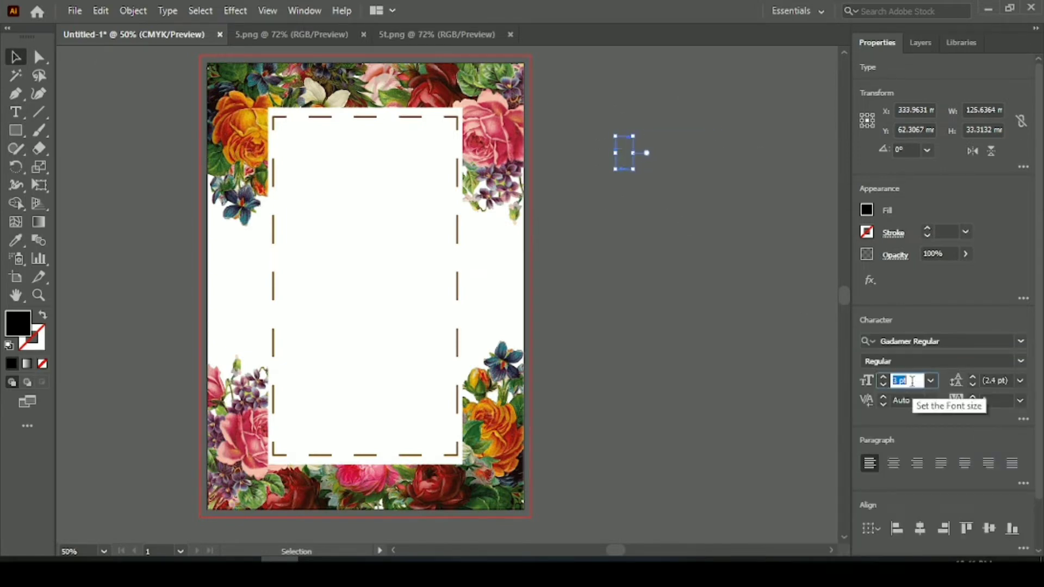
click(697, 315)
Move "Bridesmaid" onto the white panel and center it horizontally and vertically on the artboard
drag(701, 163, 423, 292)
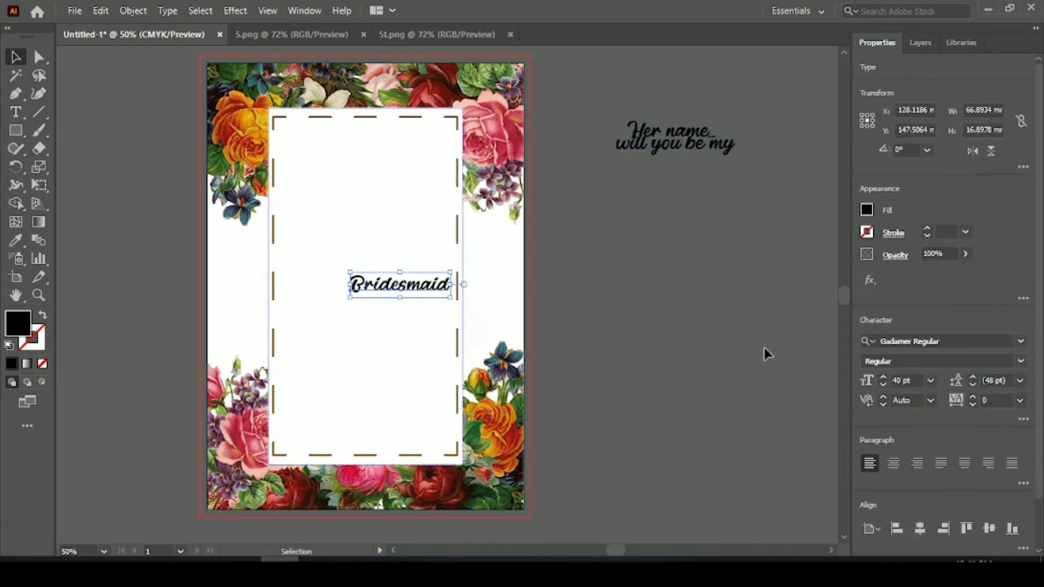
click(919, 529)
click(990, 529)
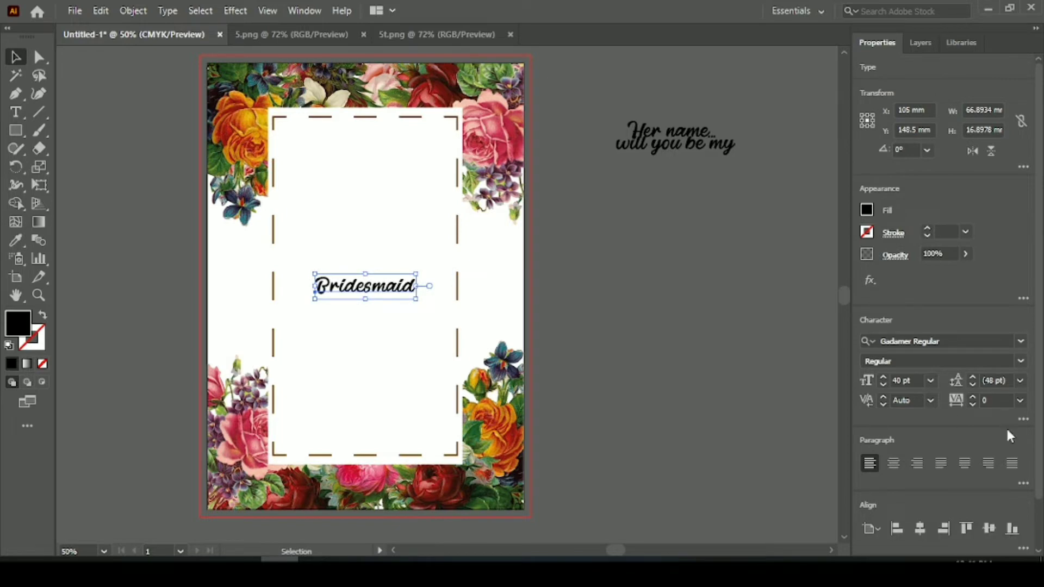
Enlarge "Bridesmaid" to 72 pt and center it again on the artboard, both horizontally and vertically
click(915, 379)
scroll(915, 379, up, 20)
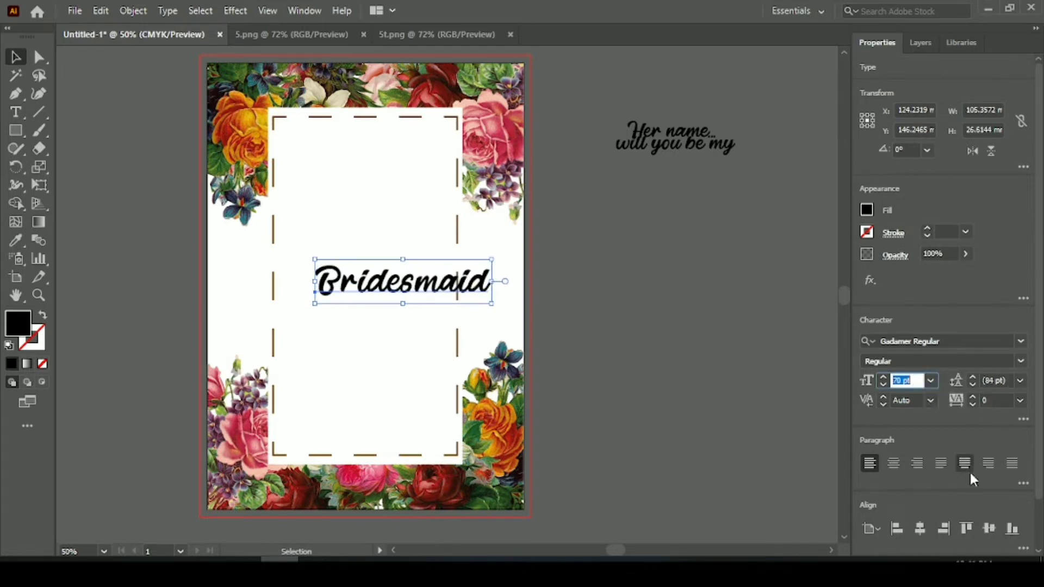
click(917, 533)
click(918, 531)
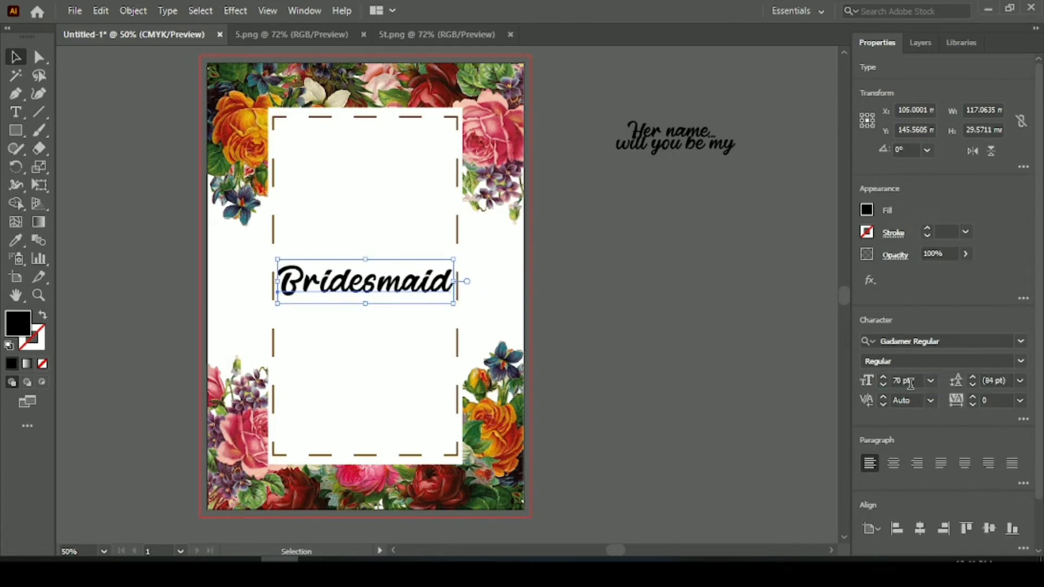
click(911, 381)
scroll(911, 381, up, 2)
click(921, 529)
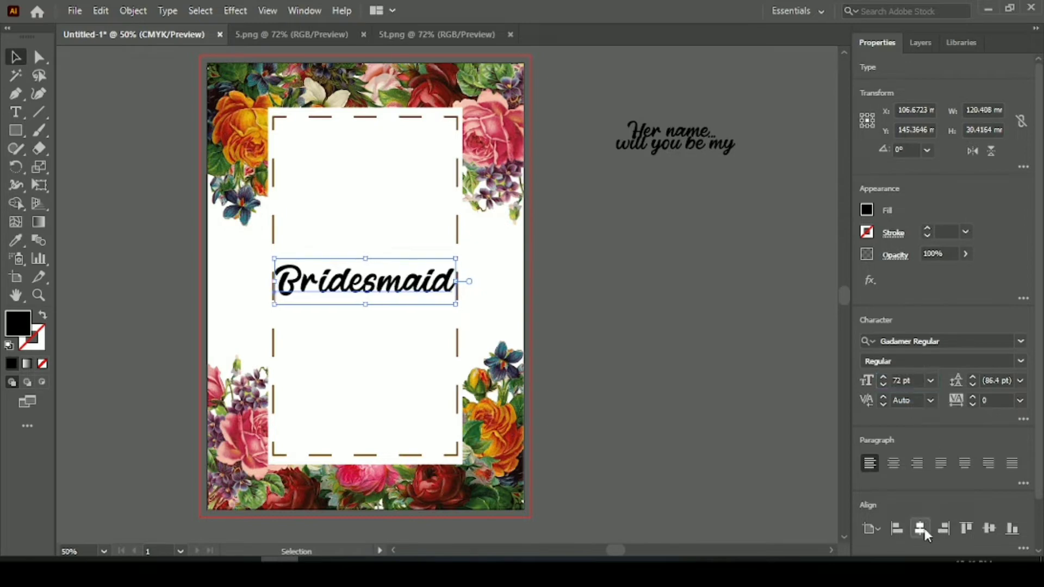
click(990, 528)
click(708, 279)
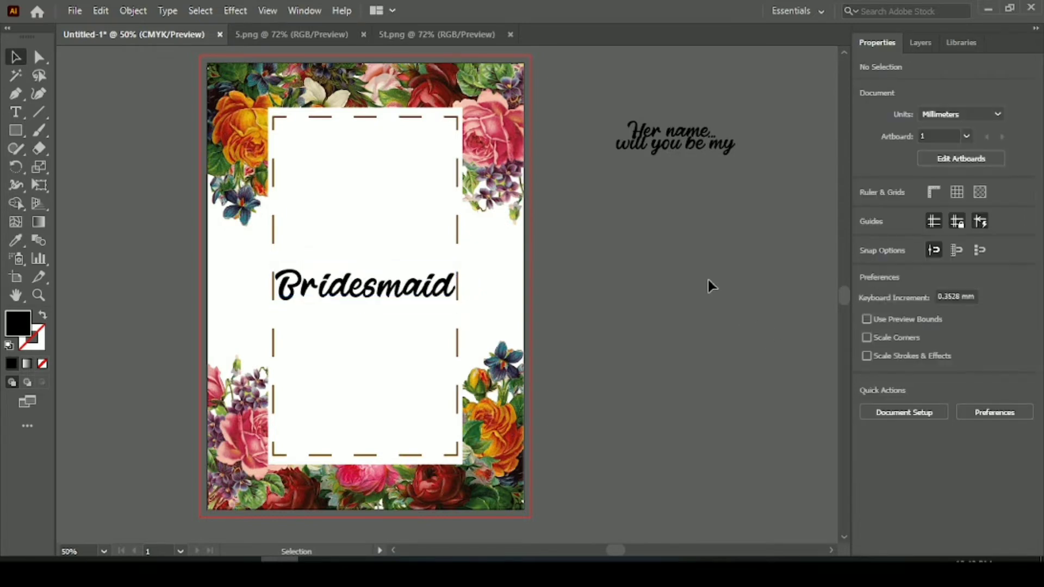
Center "will you be my" on the artboard and move it straight up until it sits just above "Bridesmaid"
click(673, 152)
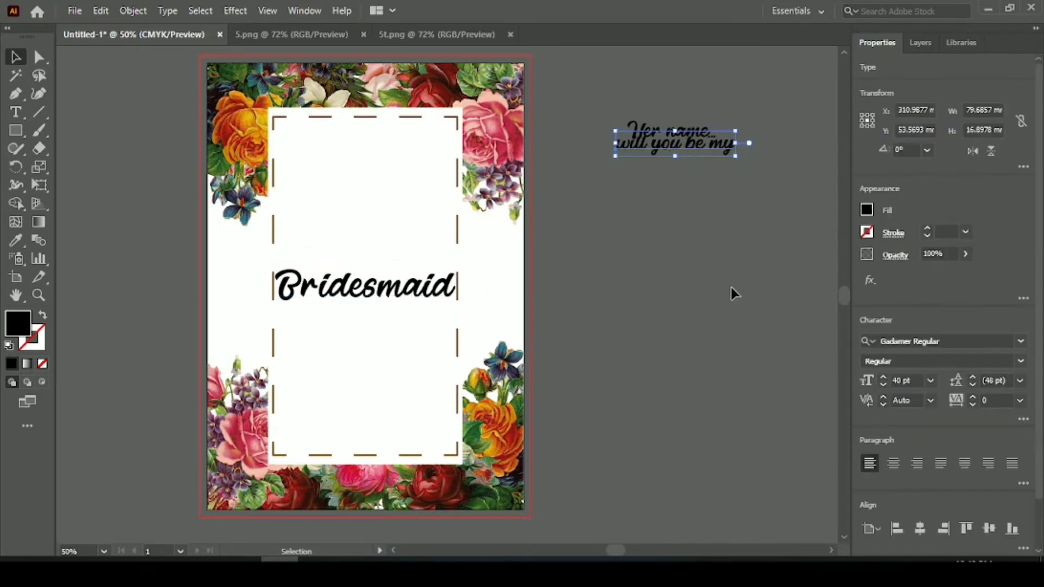
click(919, 529)
click(990, 528)
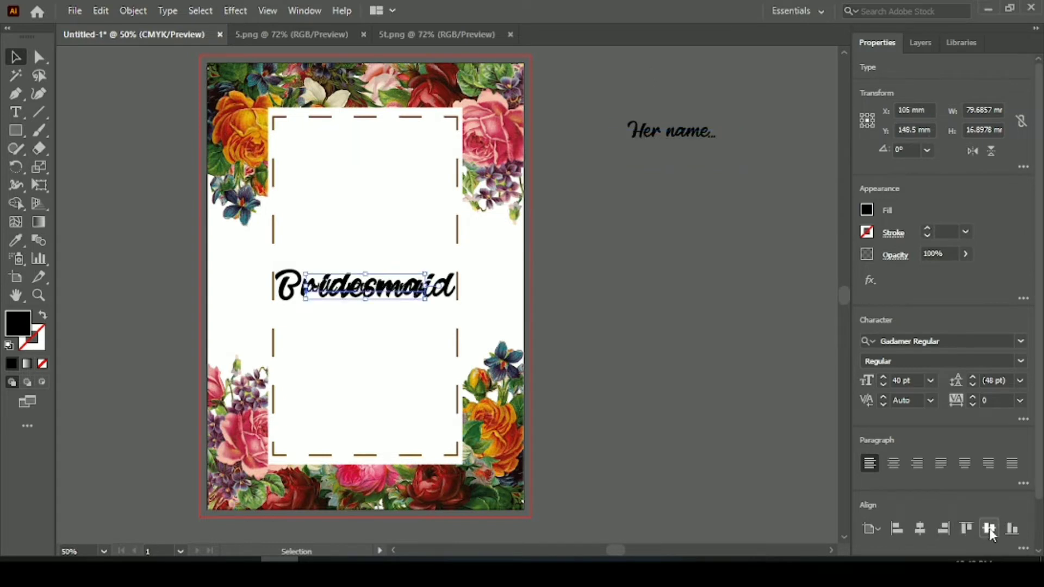
key(Up)
key(Up)
key(Up)
key(Up)
key(Up)
key(Up)
key(Up)
key(Up)
key(Up)
key(Up)
key(Up)
key(Up)
key(Up)
key(Up)
key(Up)
key(Up)
key(Up)
key(Up)
key(Up)
key(Up)
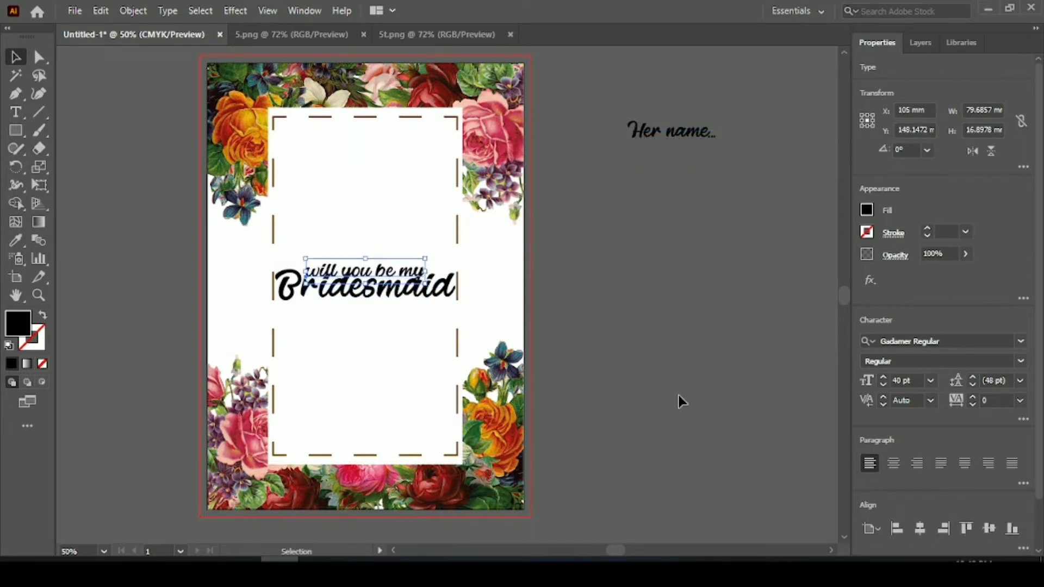
key(Up)
key(Up)
key(Up)
key(Up)
key(Up)
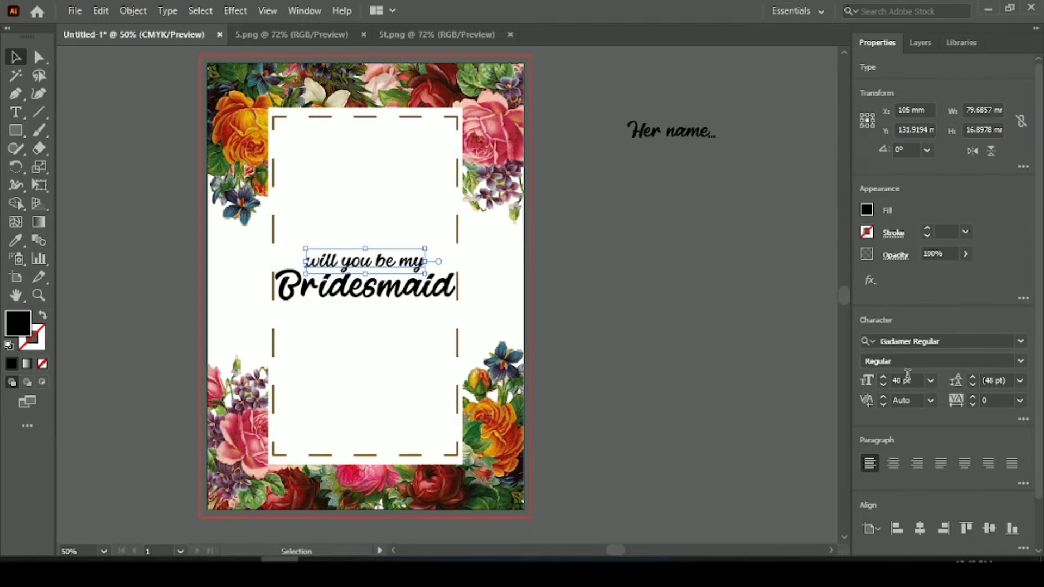
Set "will you be my" to 45 pt and center it horizontally on the artboard
key(Up)
key(Up)
key(Up)
key(Up)
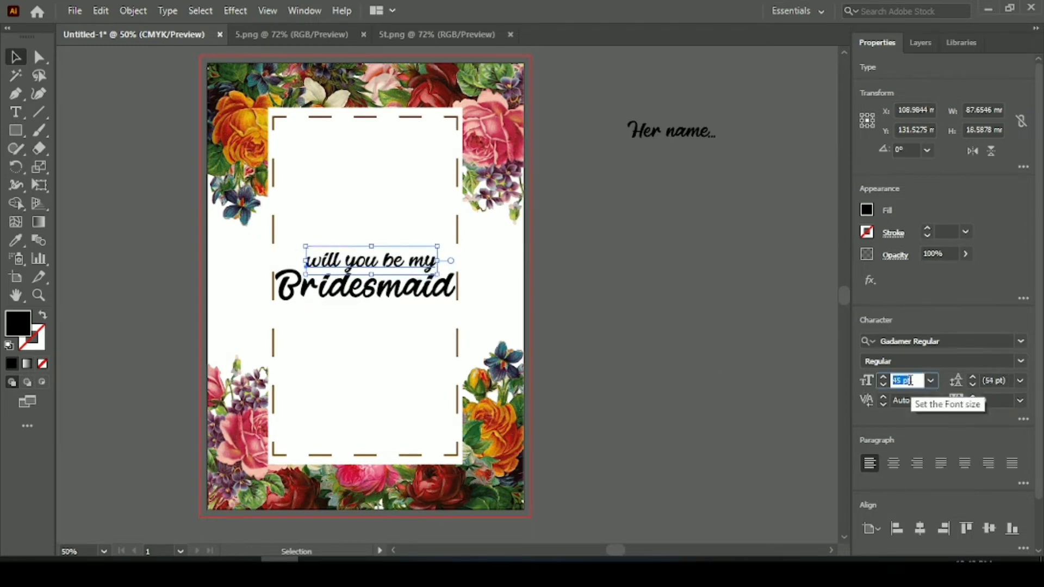
key(Up)
click(922, 536)
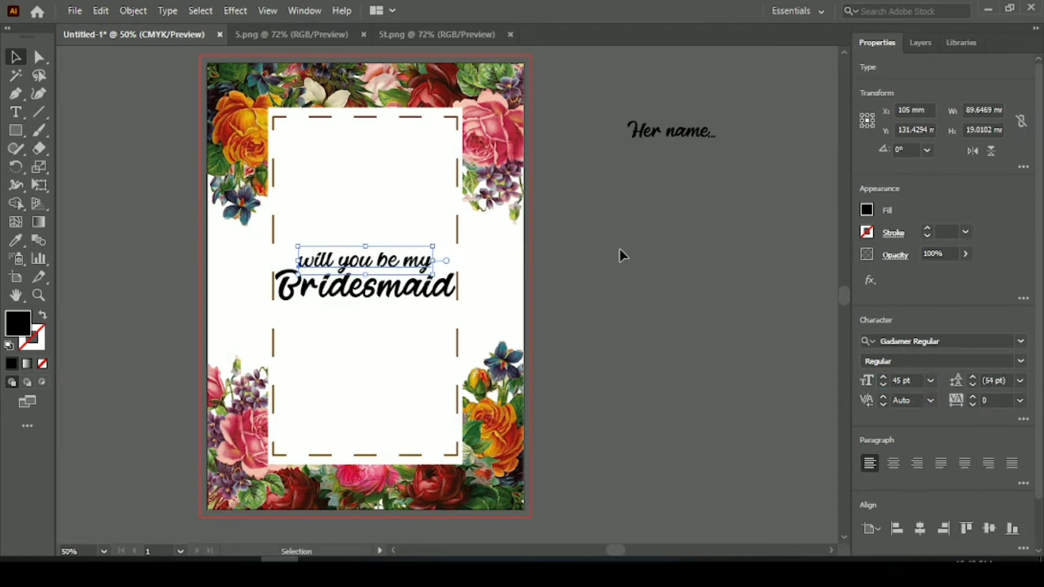
Center "Her name..." horizontally on the artboard, then place it directly above the "will you be my" line
click(681, 143)
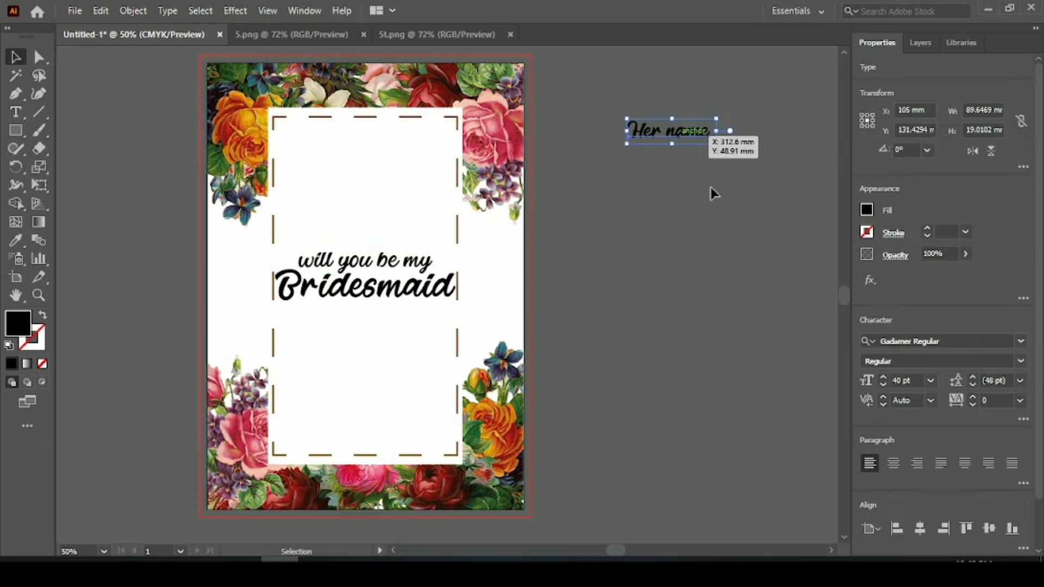
click(920, 530)
key(Down)
key(Down)
key(Down)
key(Down)
key(Down)
key(Down)
key(Down)
key(Down)
key(Down)
key(Down)
key(Down)
key(Down)
key(Down)
key(Down)
key(Down)
key(Down)
key(Down)
key(Down)
key(Down)
key(Down)
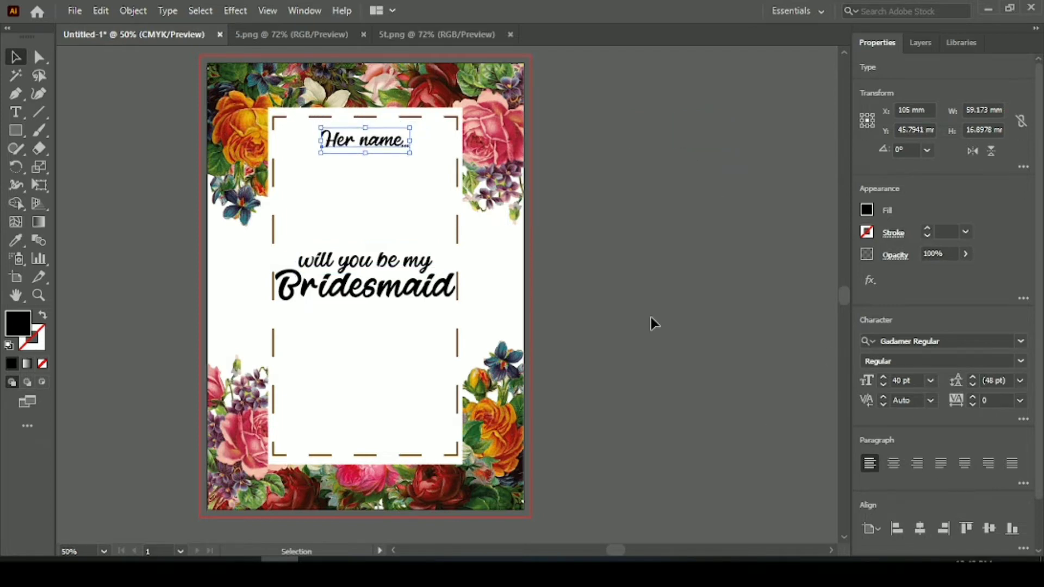
drag(379, 154, 378, 244)
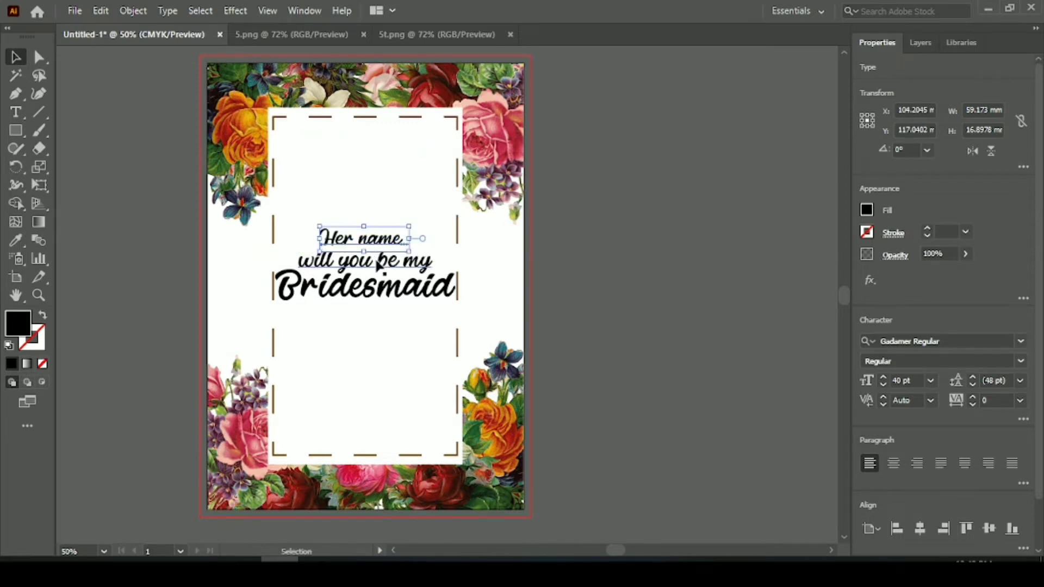
click(731, 313)
Enlarge "will you be my" to 52 pt and recenter it horizontally on the artboard
click(415, 263)
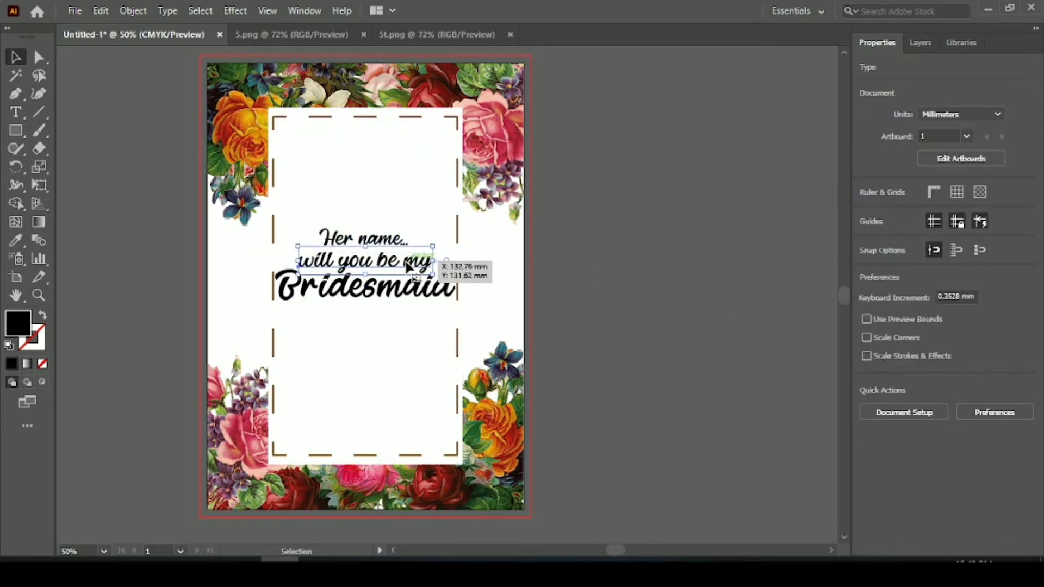
click(907, 380)
scroll(907, 380, up, 7)
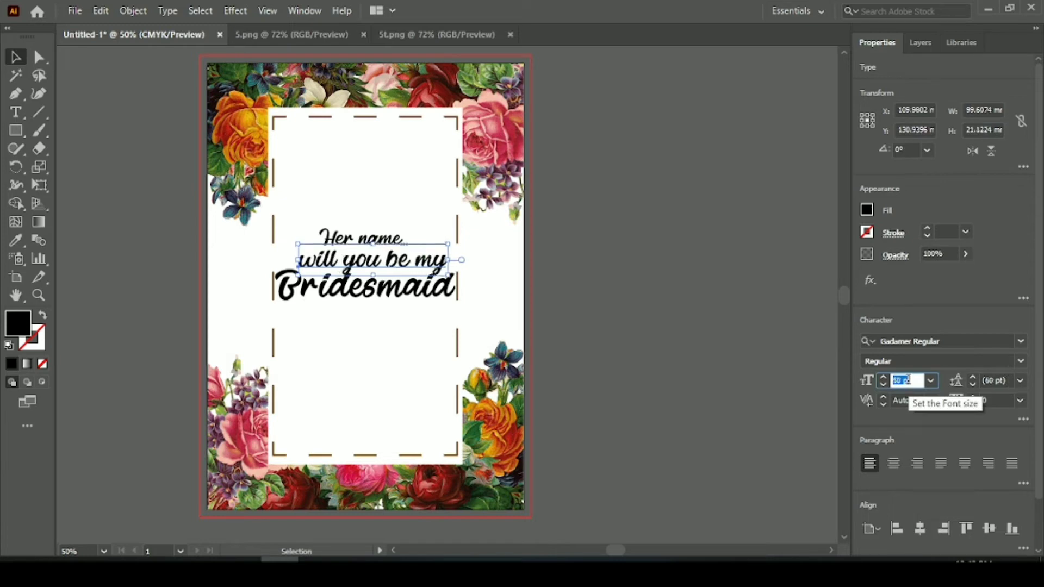
click(924, 530)
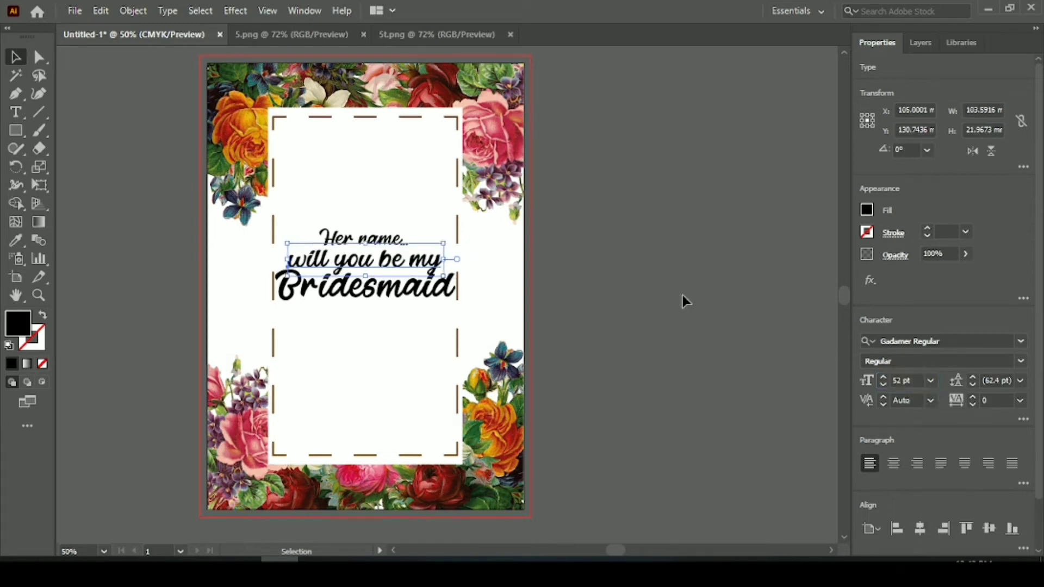
Nudge "will you be my" slightly upward to leave more space above "Bridesmaid"
key(Up)
key(Up)
key(Up)
key(Up)
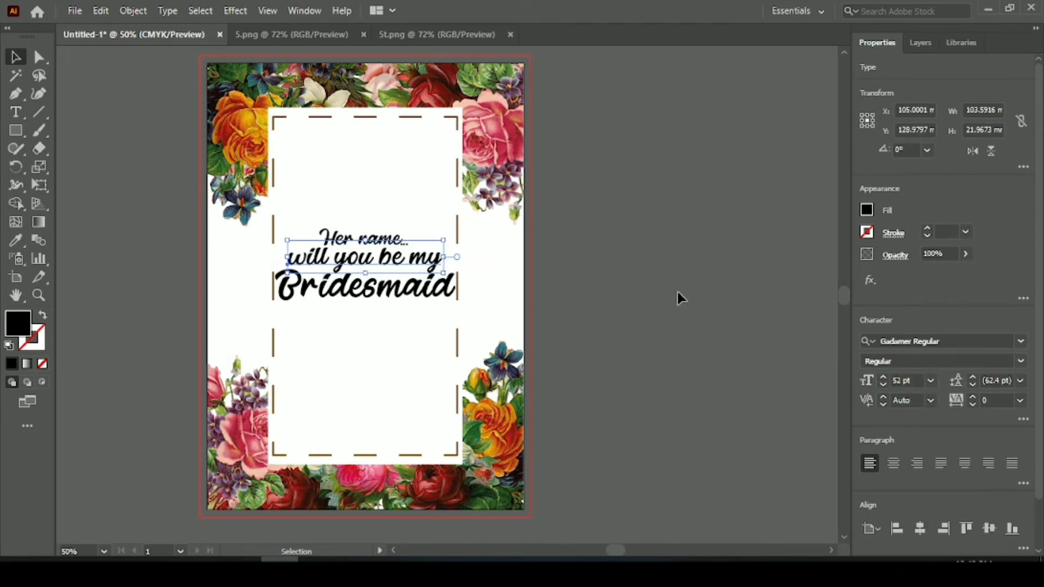
click(678, 292)
Nudge "Her name..." slightly upward, away from the line below it
click(347, 235)
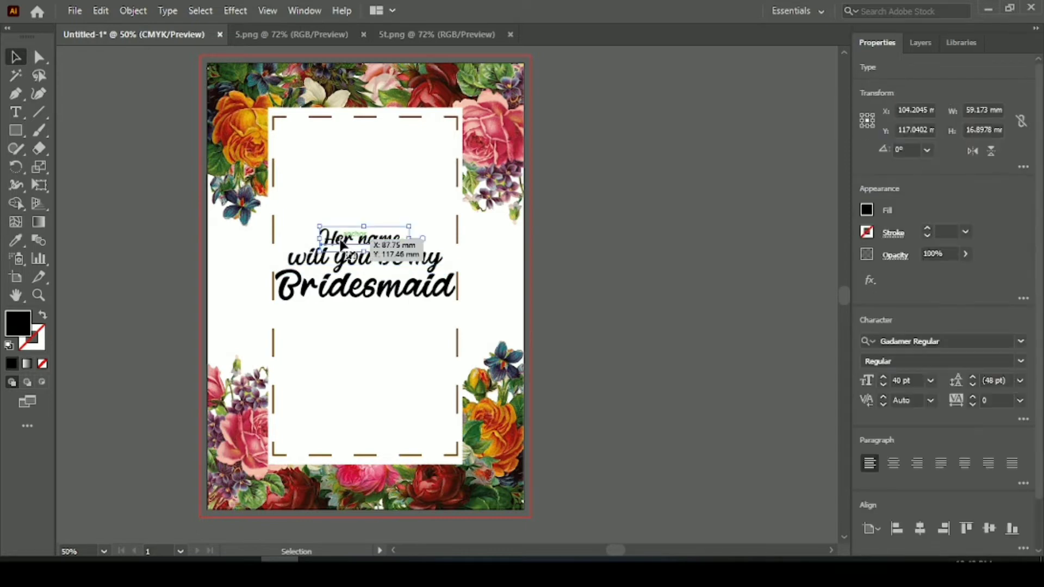
key(Up)
key(Up)
key(Up)
Set "Her name..." to 50 pt and center it horizontally on the artboard
click(907, 381)
key(Up)
key(Up)
key(Up)
key(Up)
key(Up)
key(Up)
key(Up)
key(Up)
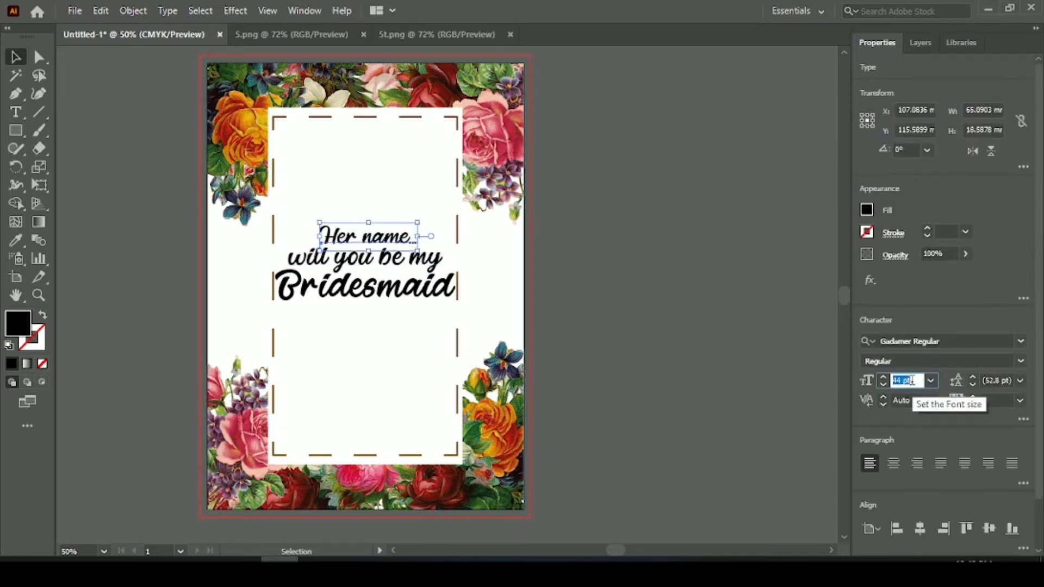
key(Up)
key(Up)
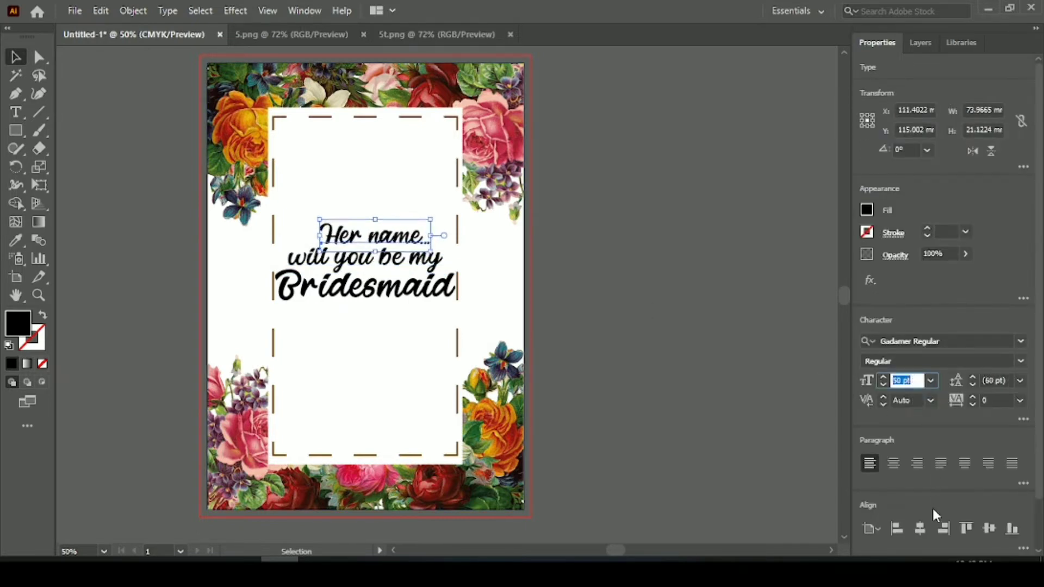
click(920, 528)
click(664, 294)
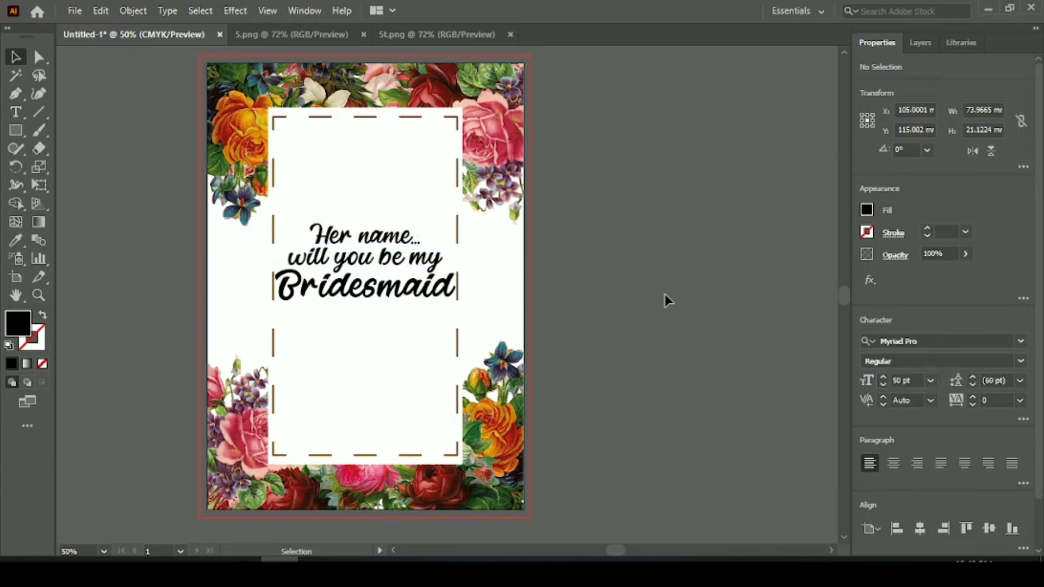
click(496, 489)
click(586, 435)
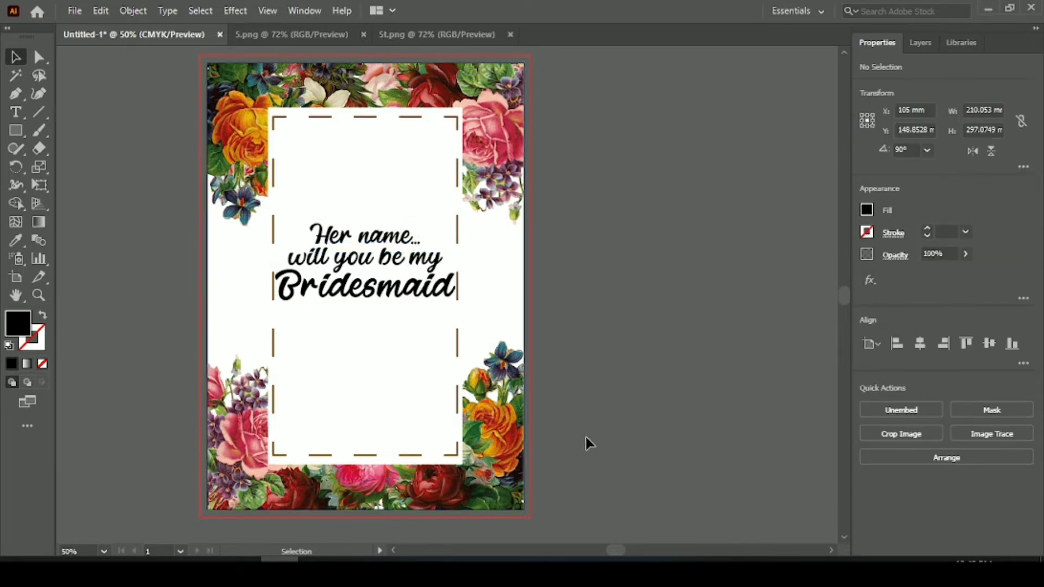
click(498, 513)
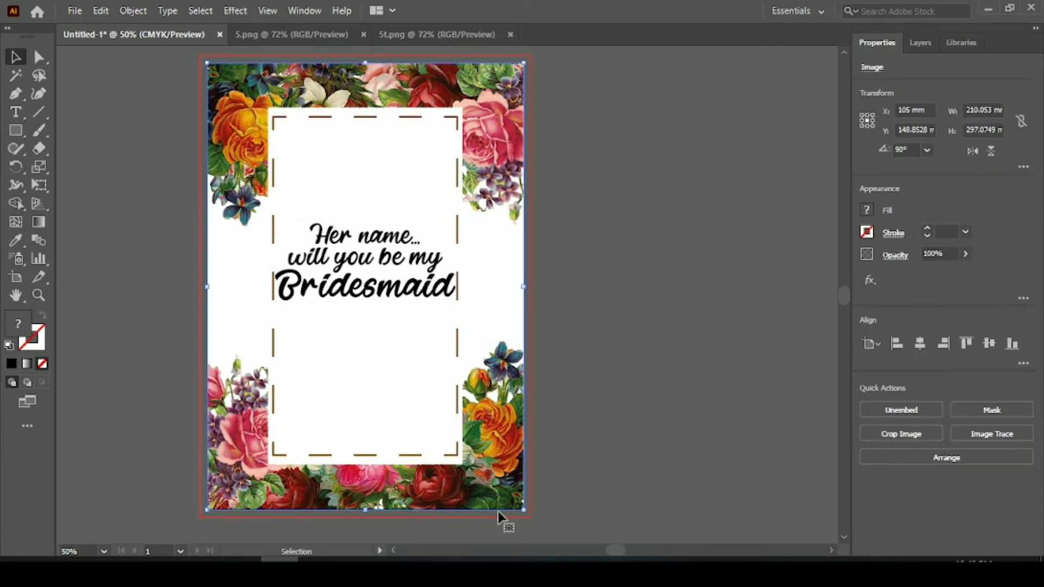
drag(508, 120, 580, 134)
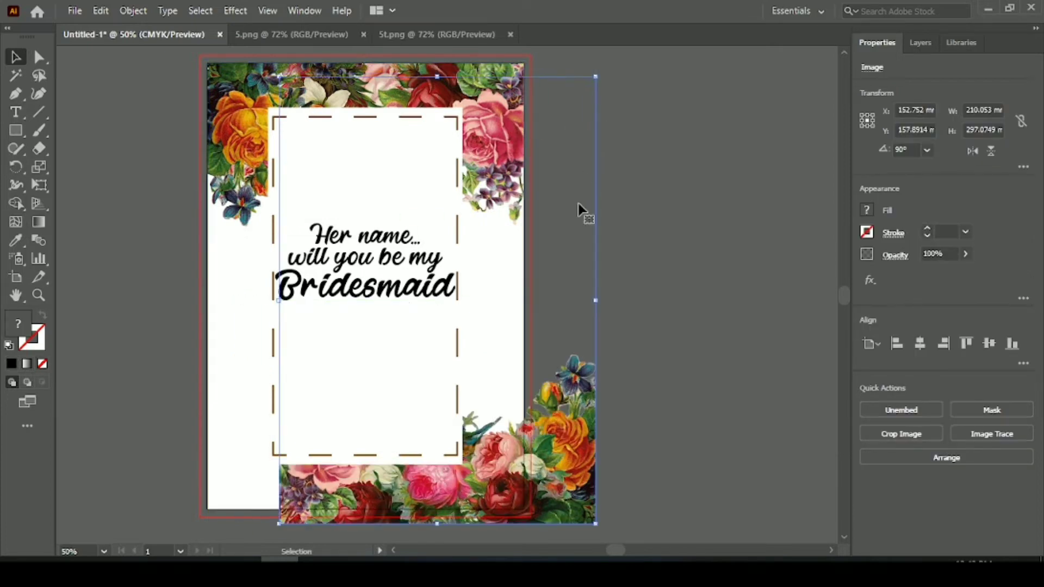
key(ctrl+z)
Bring the lower floral image to the front so its flowers overlap the white panel and dashed border
right_click(516, 401)
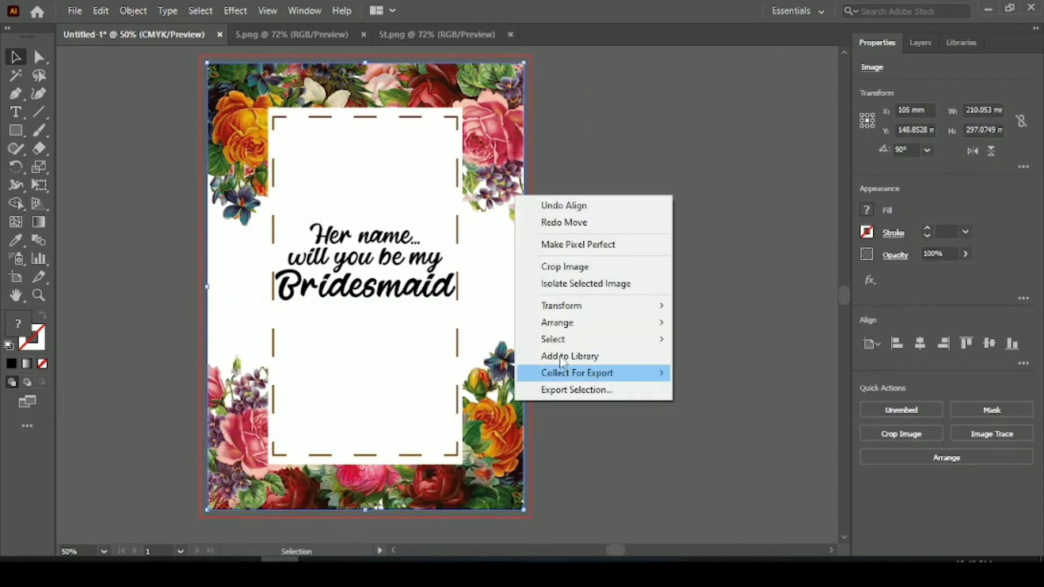
mouse_move(584, 325)
click(686, 324)
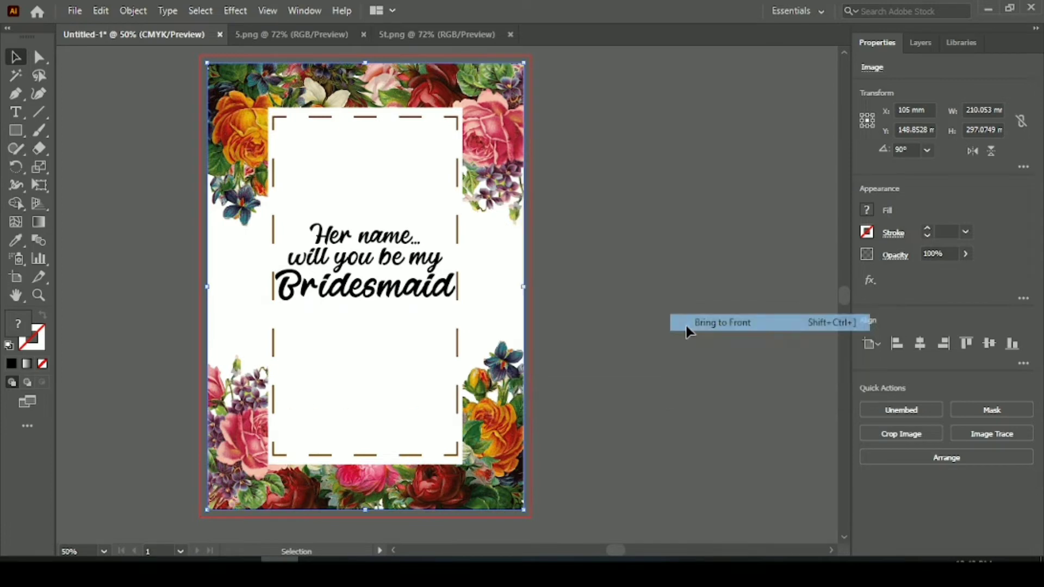
click(687, 385)
click(380, 296)
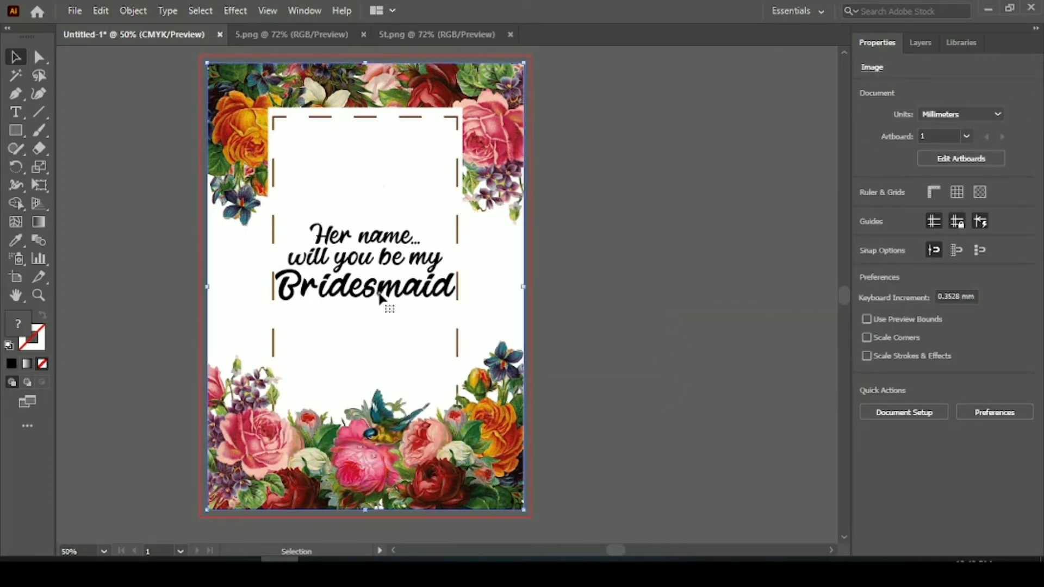
Create a new A4 portrait CMYK document with two artboards spaced 48 mm apart and 5 mm bleed
click(135, 277)
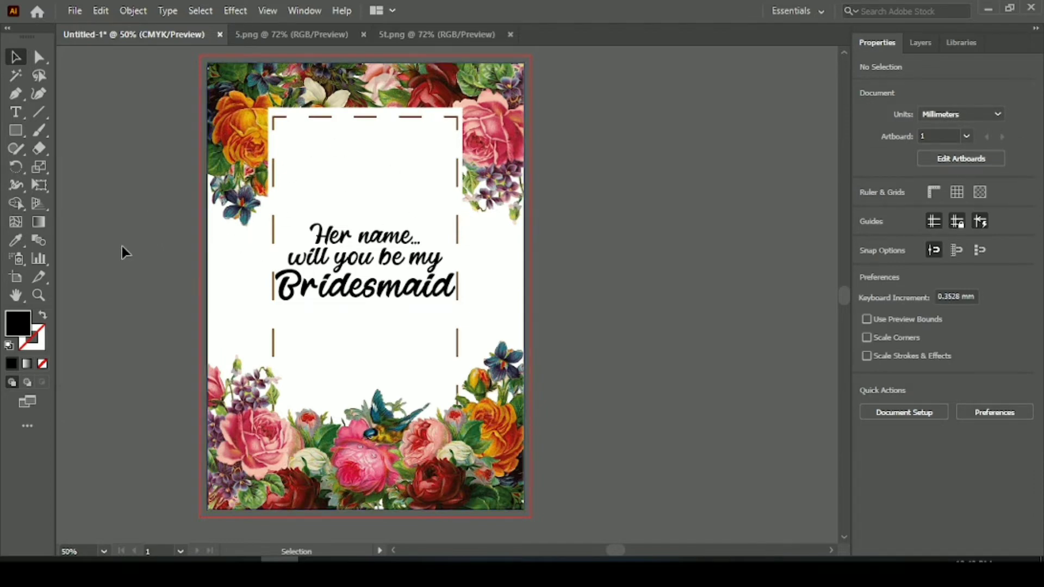
click(74, 11)
click(117, 28)
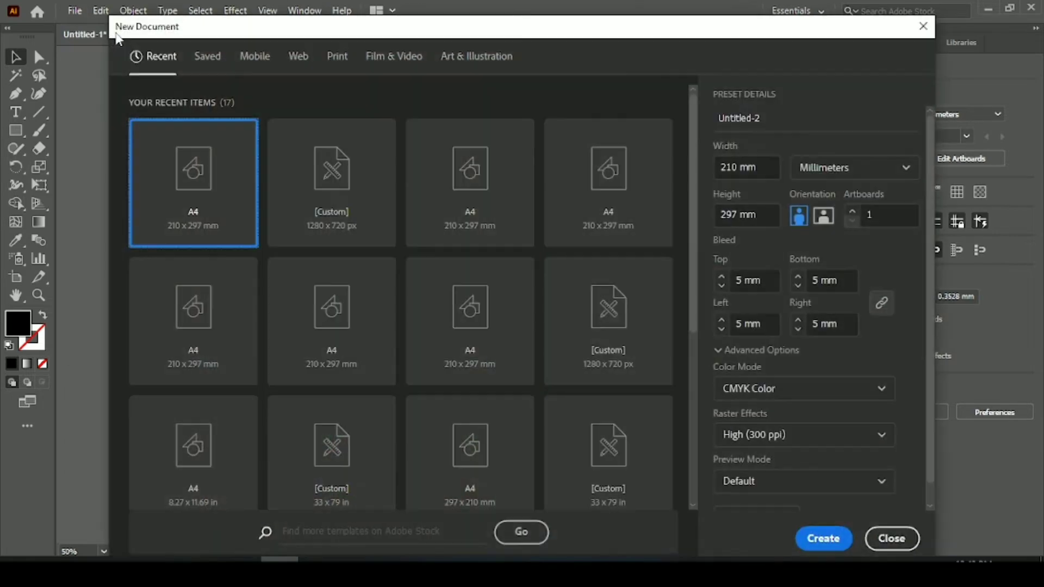
scroll(775, 451, down, 1)
click(771, 497)
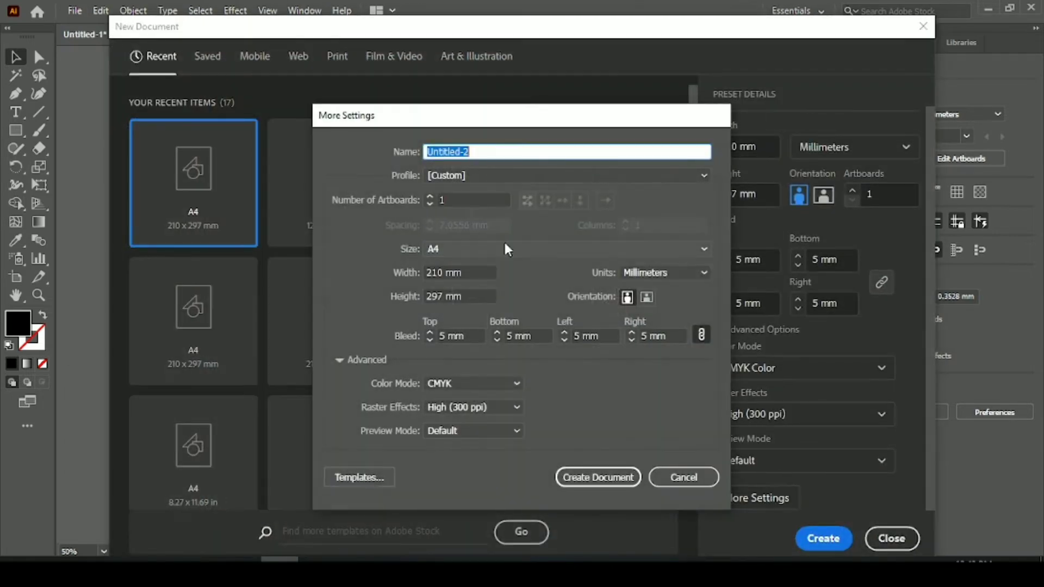
click(476, 199)
key(Up)
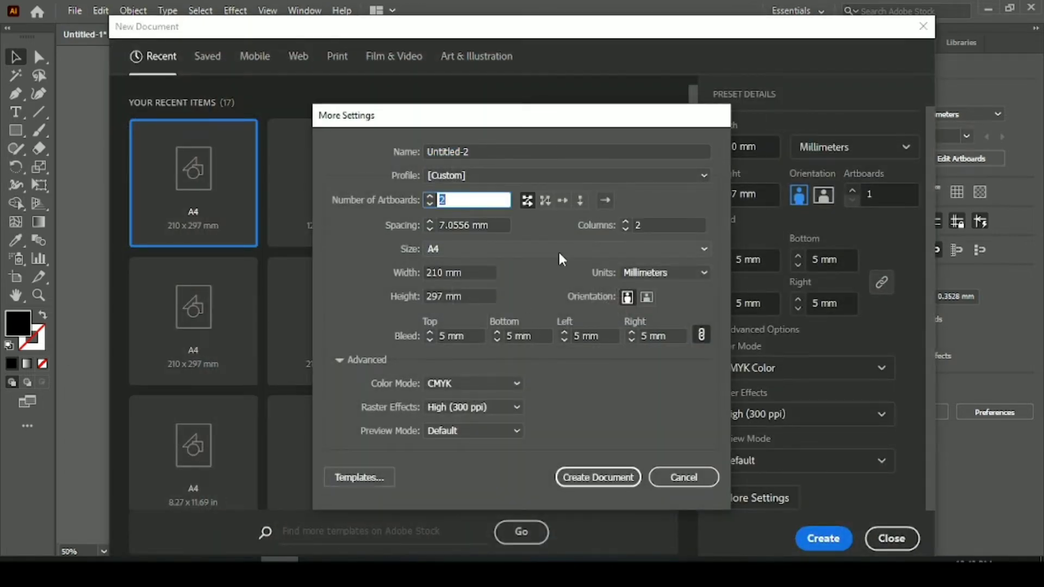
click(473, 225)
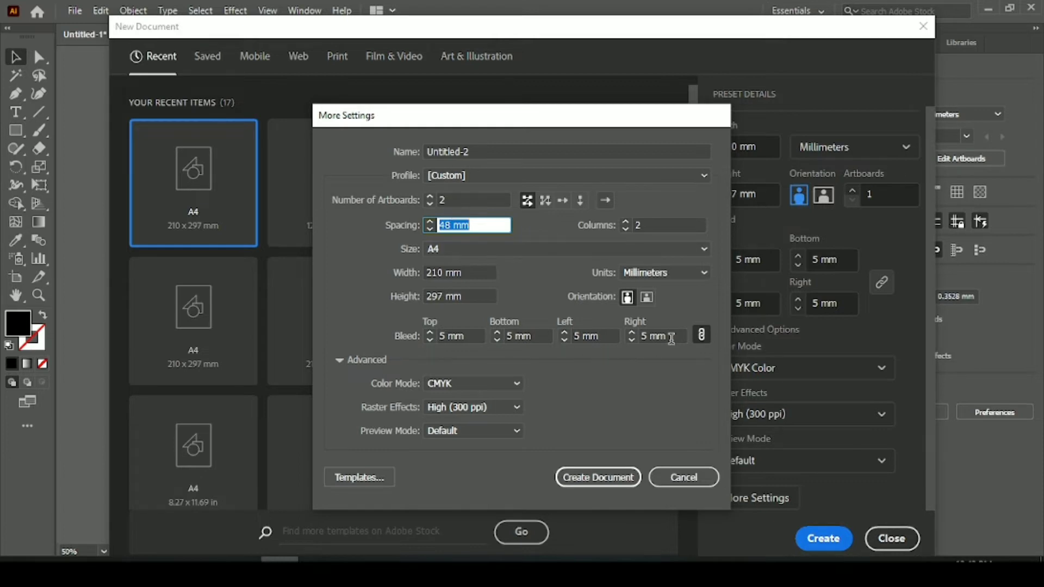
click(606, 481)
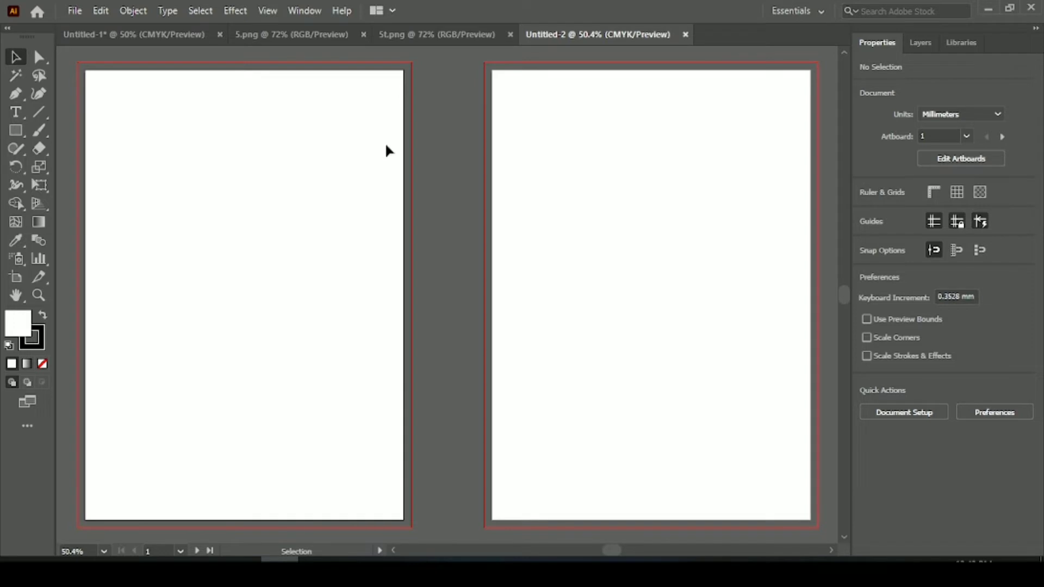
Close 5.png and 5t.png, and open the owl image label-gcbdf05a0b_1280.png from the Propose Day folder
click(364, 32)
click(367, 31)
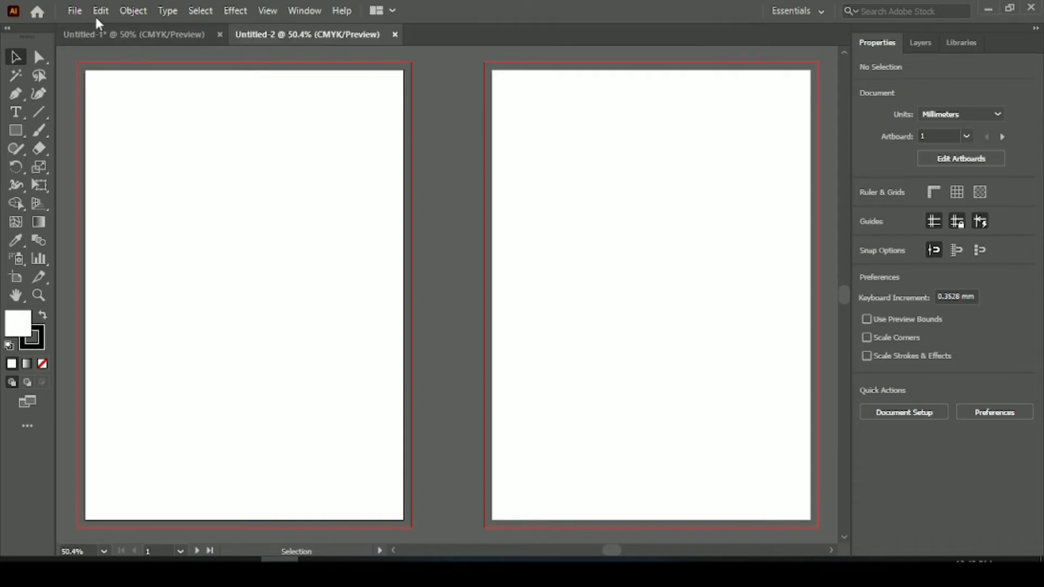
click(74, 10)
click(129, 60)
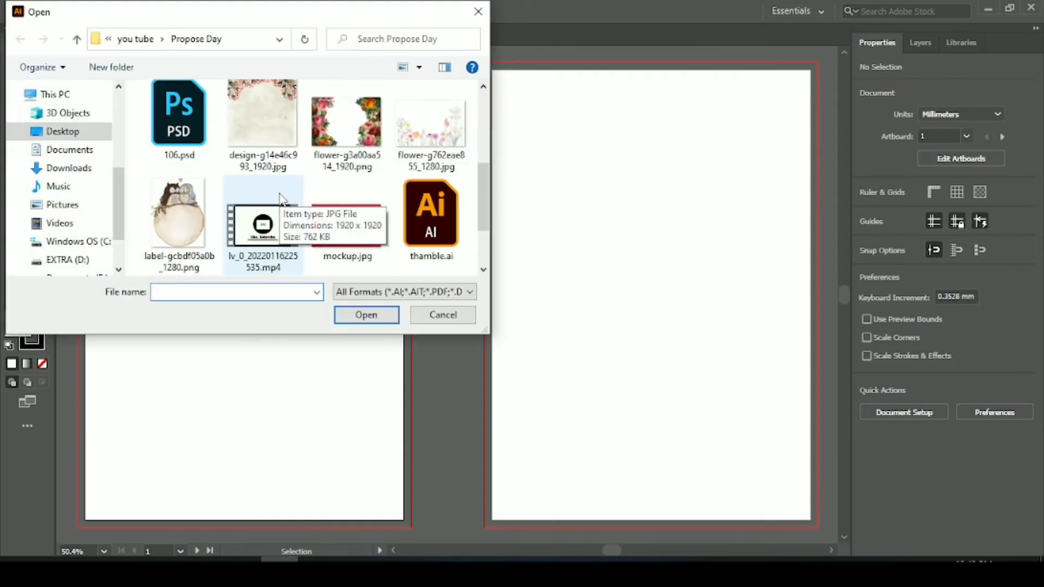
click(204, 206)
click(358, 311)
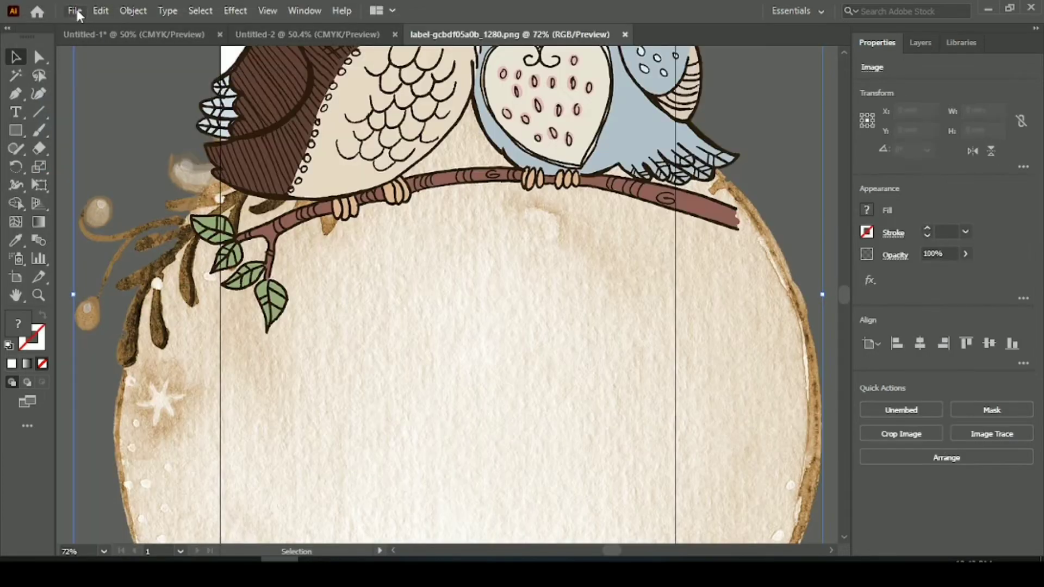
Open the floral background image design-g14e46c993_1920.jpg from the Propose Day folder
click(75, 10)
click(122, 61)
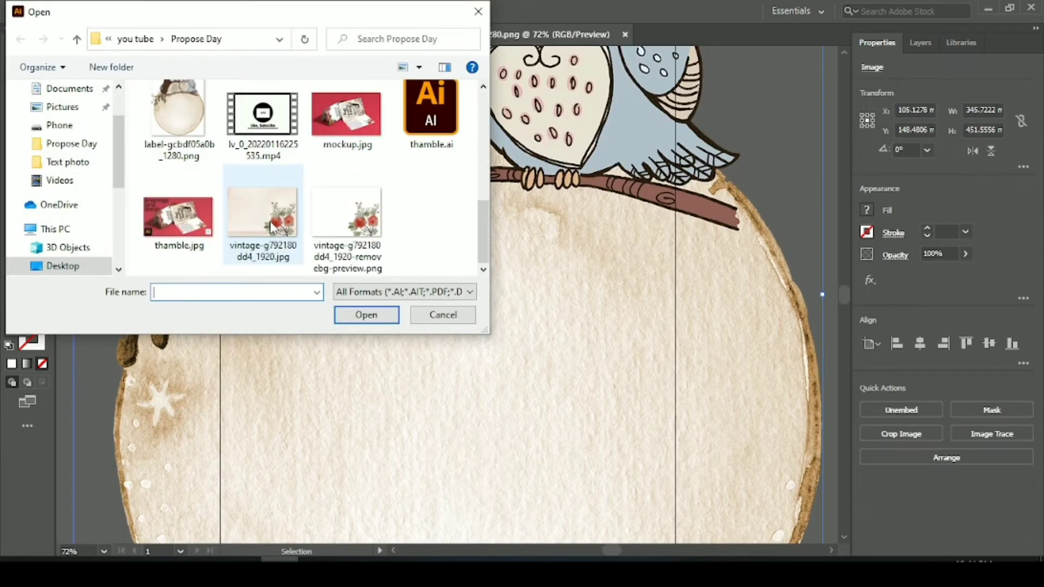
scroll(270, 226, up, 5)
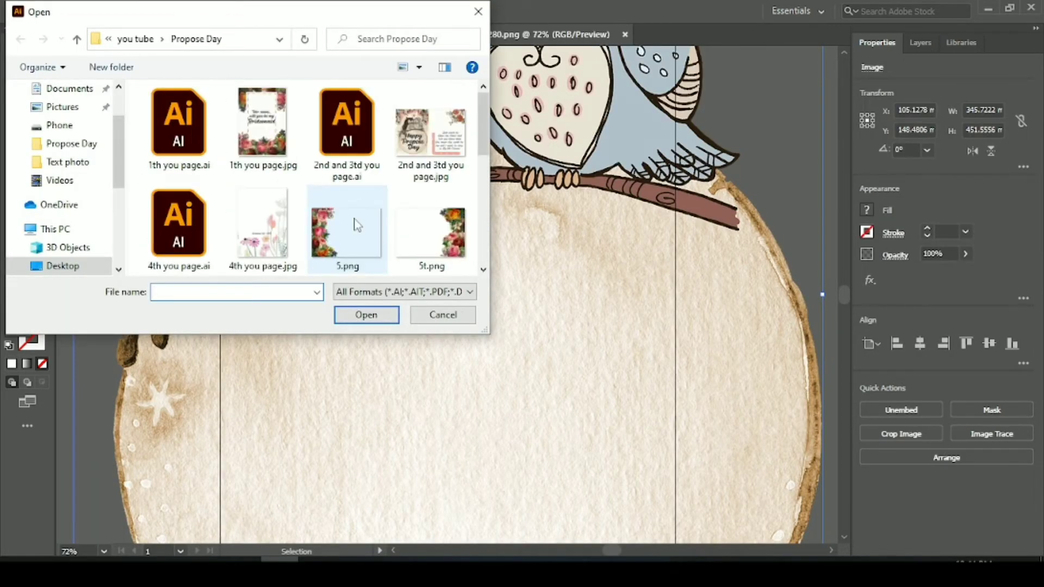
scroll(356, 225, down, 4)
click(263, 130)
click(341, 319)
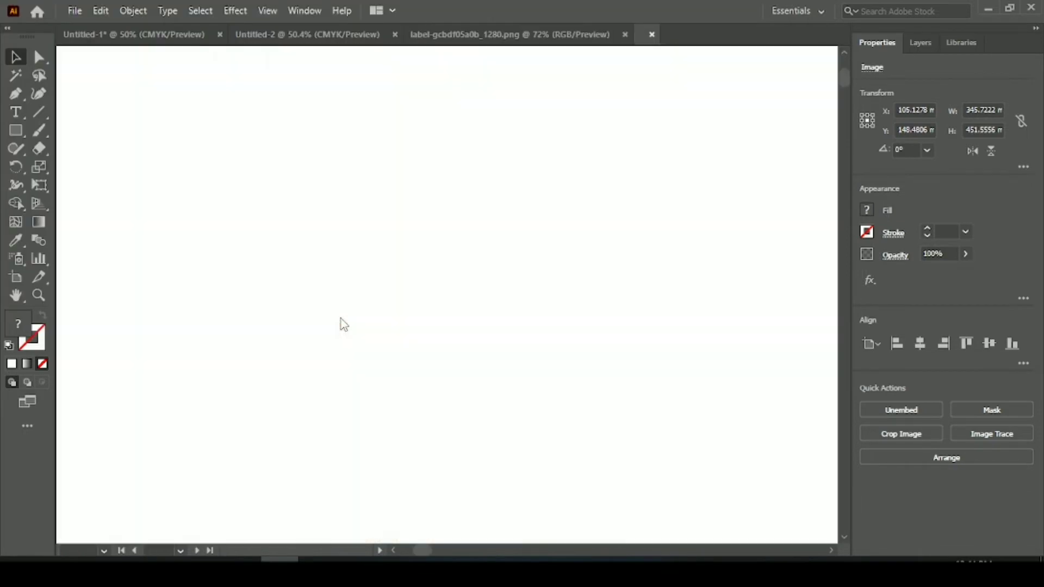
Bring the floral background image into Untitled-2 and close its source document
drag(337, 321, 335, 261)
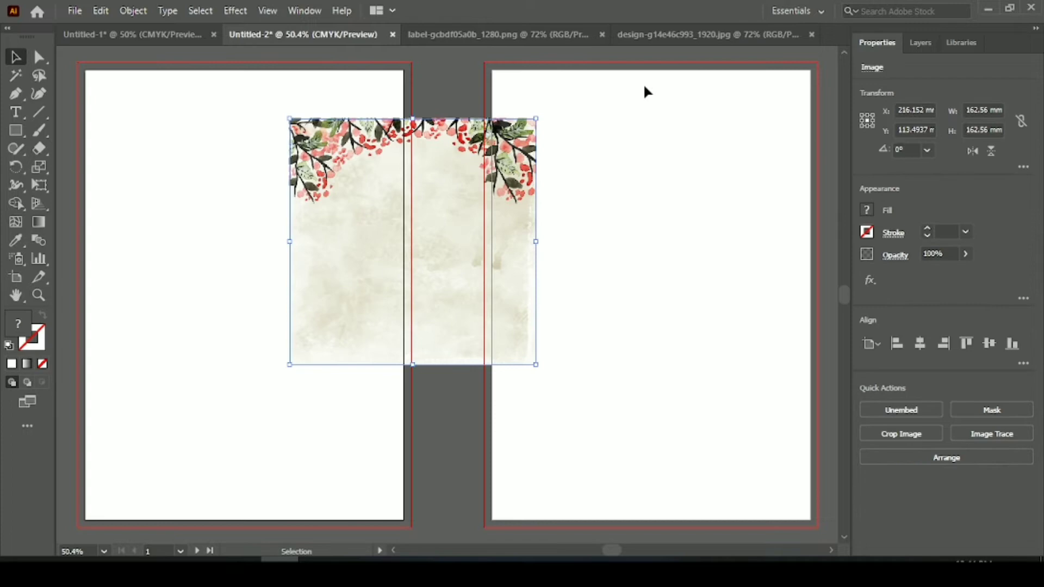
click(707, 32)
click(811, 35)
Bring the owl image from label-gcbdf05a0b_1280.png into Untitled-2, over the second artboard
click(588, 34)
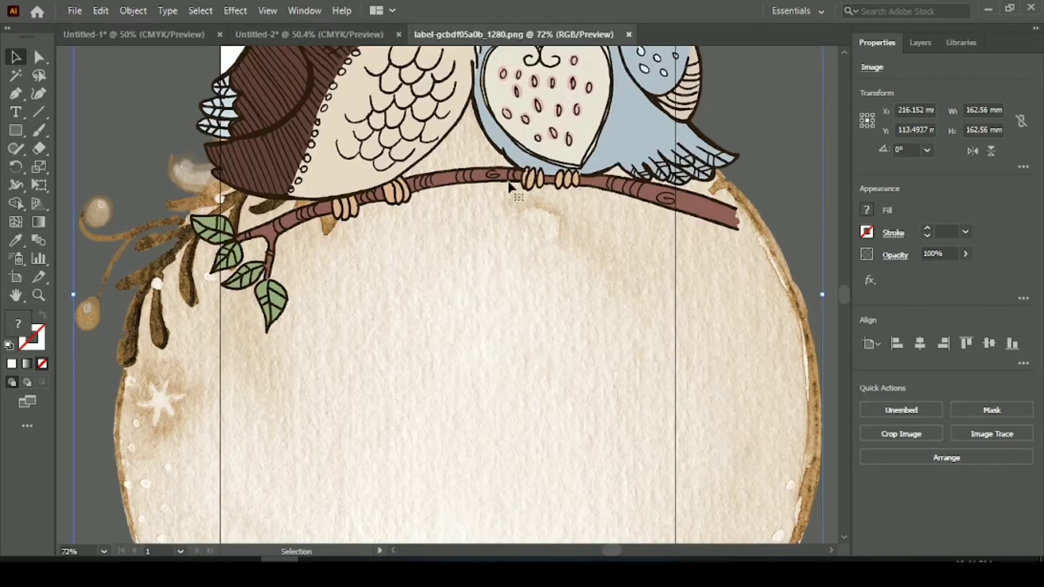
drag(366, 153, 708, 297)
right_click(438, 293)
click(788, 192)
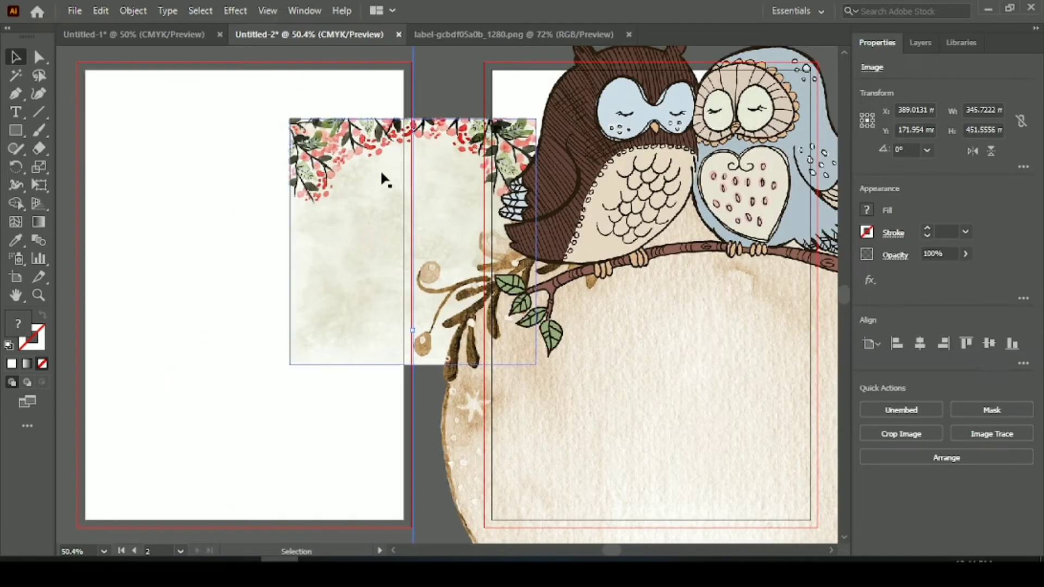
Move the floral background onto the first artboard and stretch it to 210 × 297 mm to fill the page
click(348, 159)
drag(347, 152, 214, 104)
drag(156, 191, 84, 192)
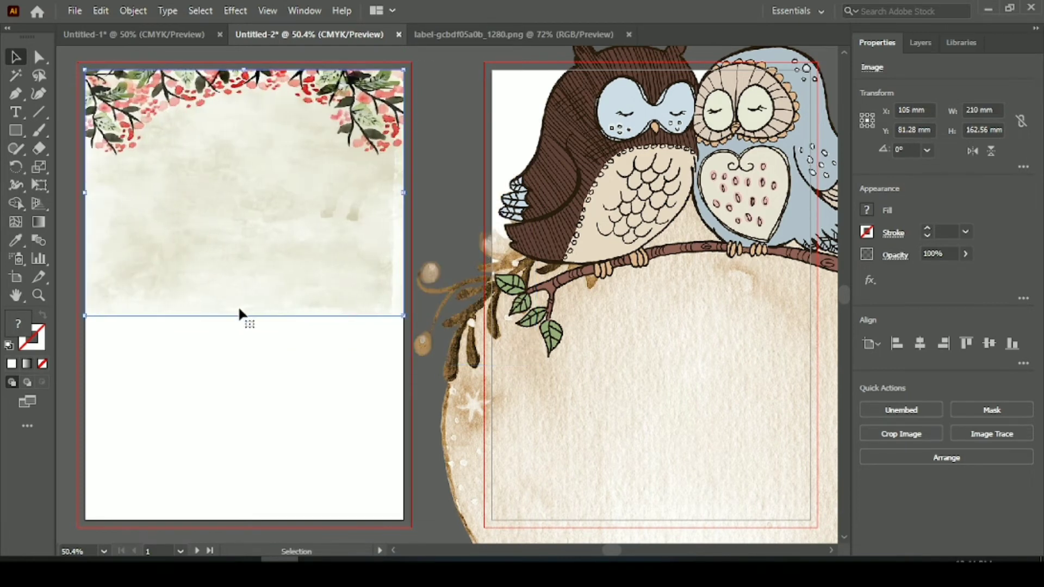
drag(243, 315, 243, 520)
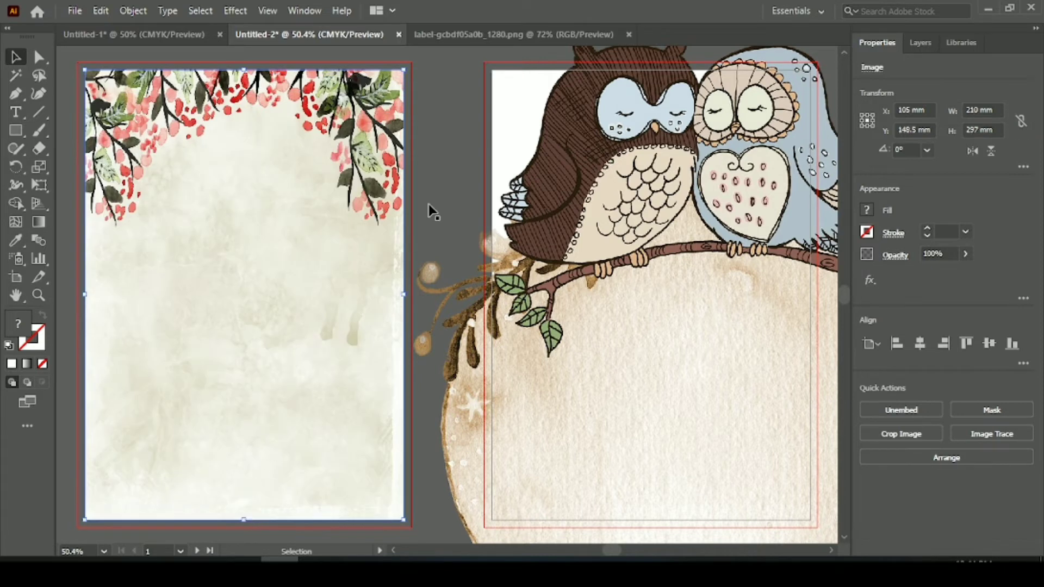
click(450, 130)
click(325, 166)
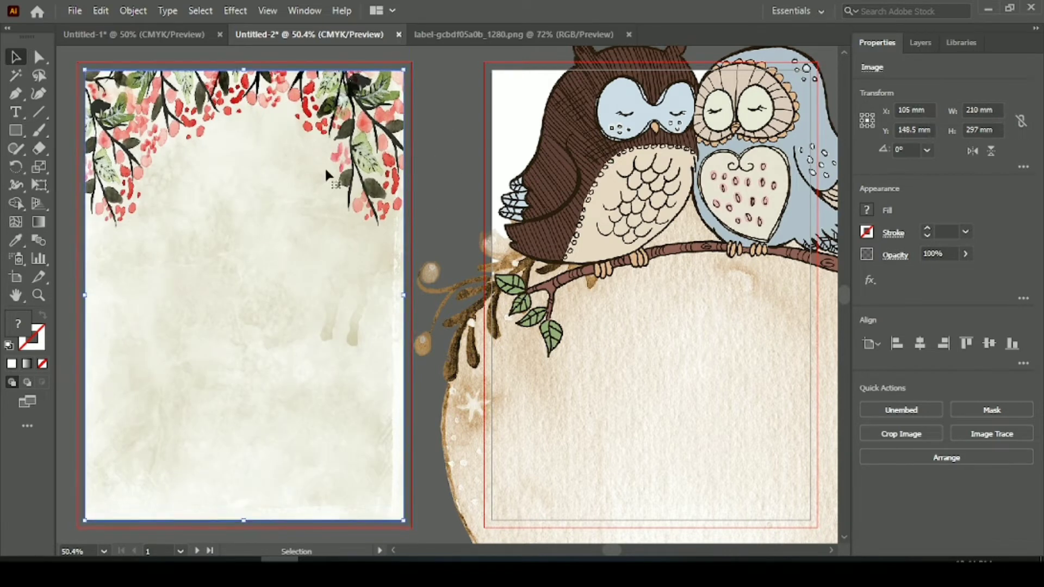
click(460, 141)
Scale the owl image down to about 189 × 247 mm and place it on the first artboard over the floral background
click(666, 223)
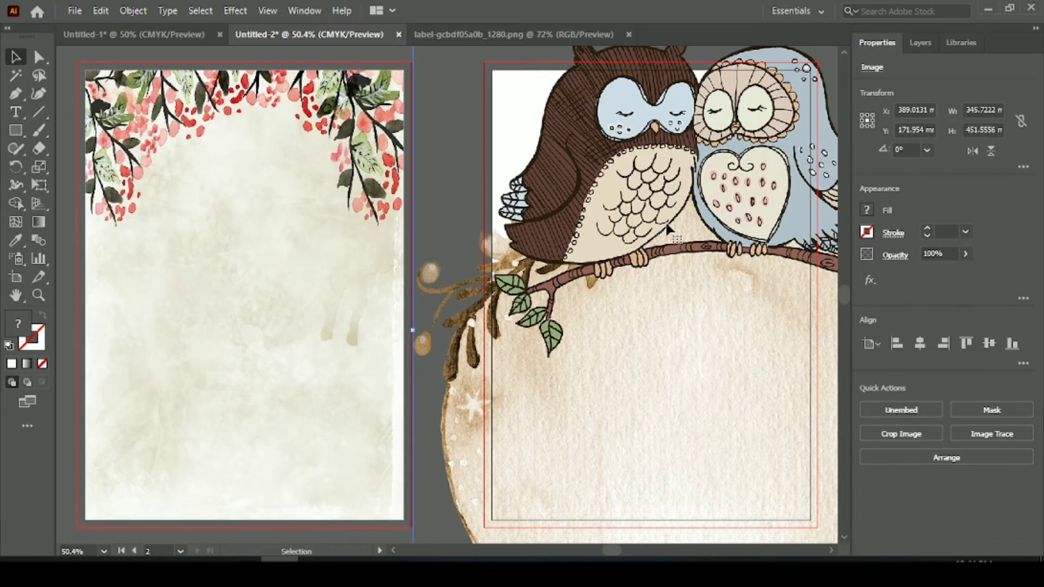
drag(413, 332, 135, 359)
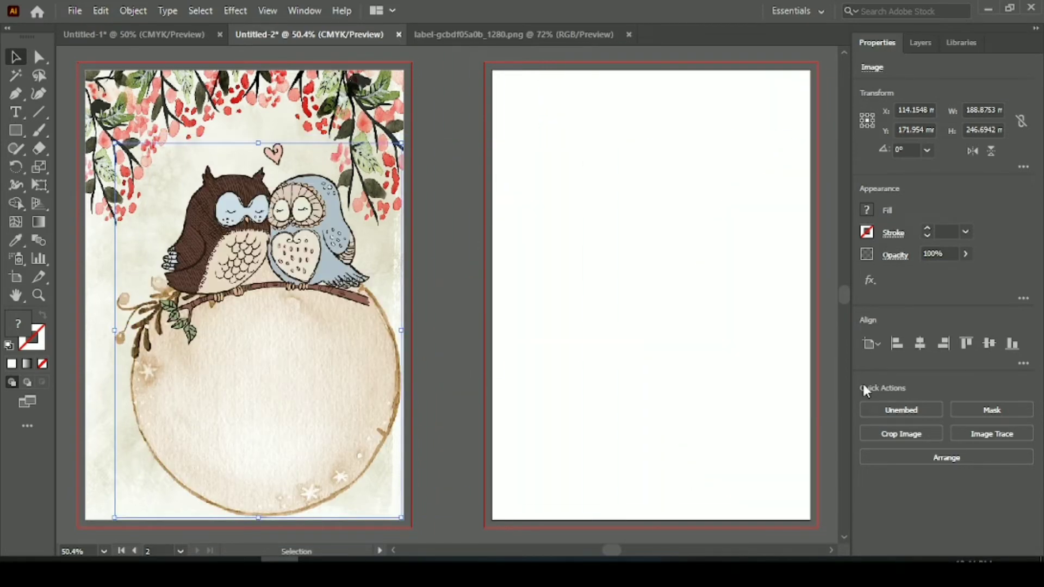
key(ctrl+z)
drag(612, 356, 199, 340)
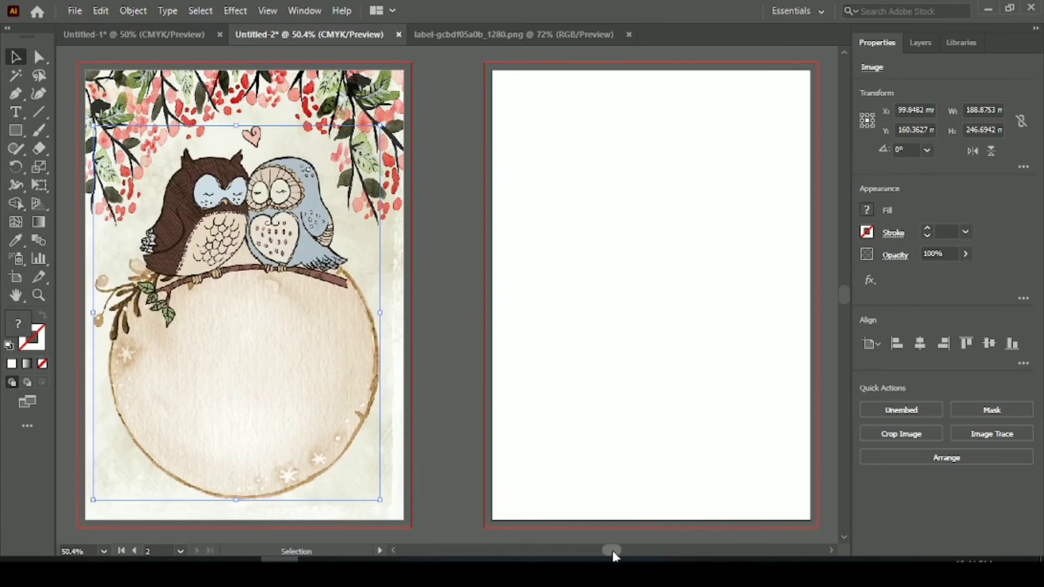
Reposition the owl image on the first artboard so it is horizontally centered below the floral branches
drag(612, 549, 605, 551)
key(ctrl+z)
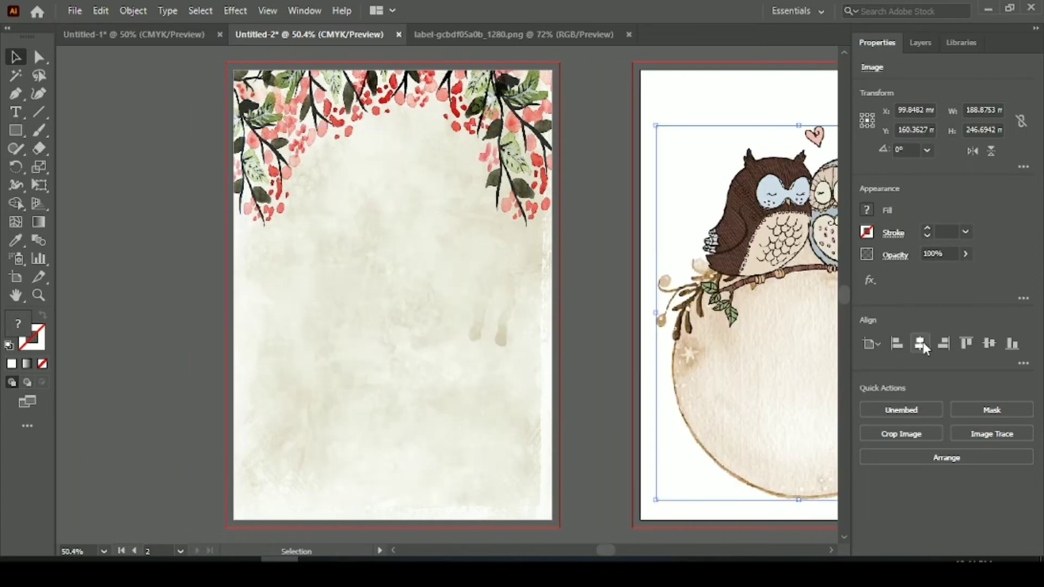
drag(775, 331, 365, 346)
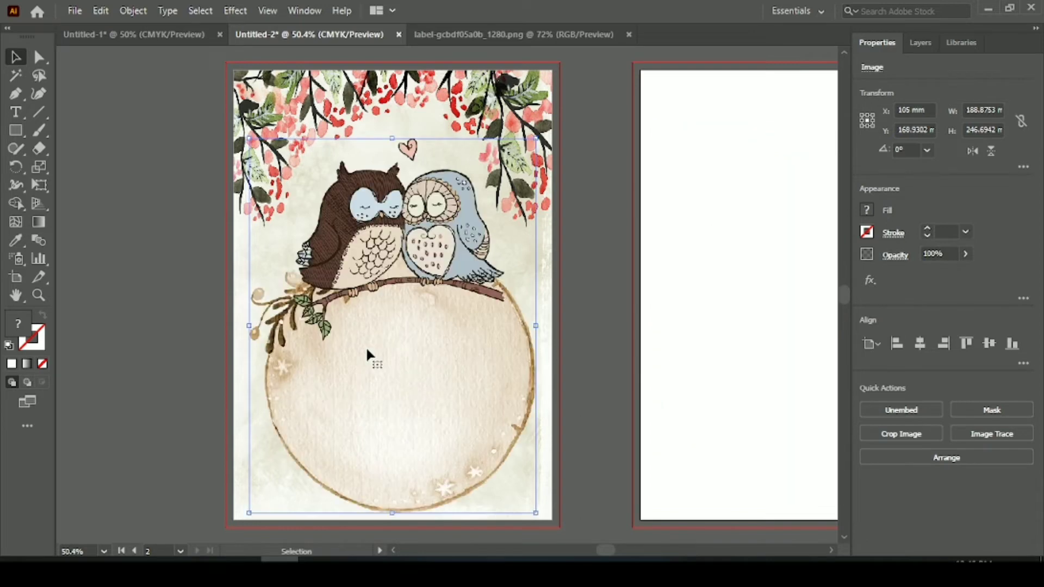
Select the owl image and floral background together and align their centers horizontally and vertically
drag(81, 247, 398, 376)
click(928, 344)
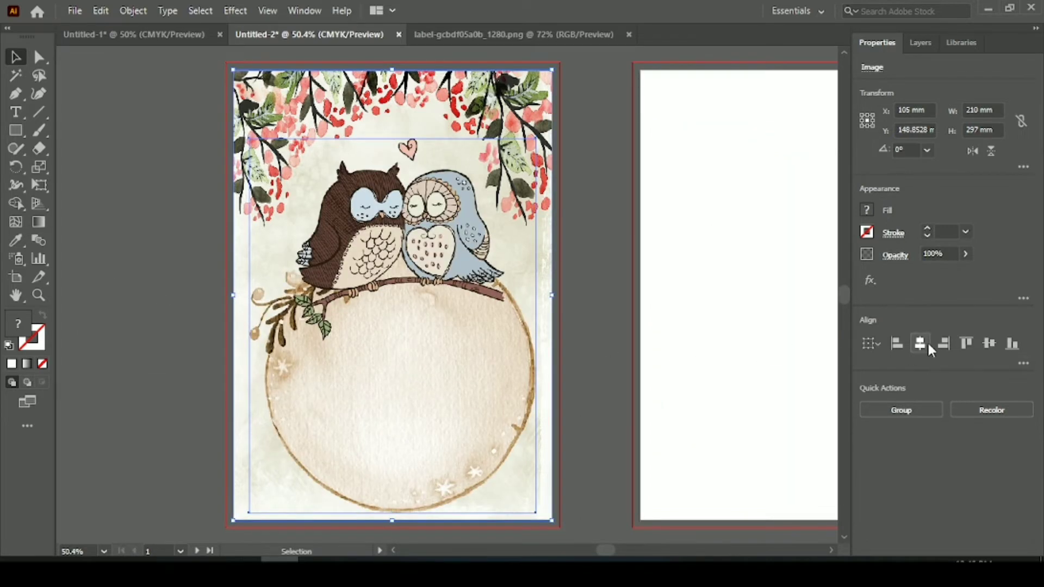
click(997, 341)
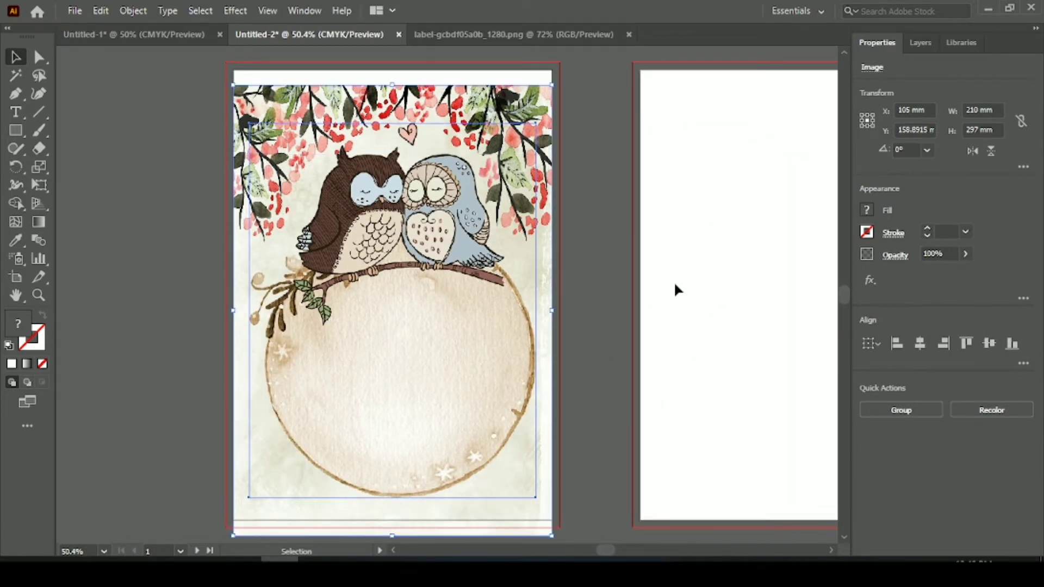
Nudge both images up until the floral background covers the first artboard again
key(Up)
key(Up)
key(Up)
key(Up)
key(Up)
key(Up)
key(Up)
key(Up)
key(Up)
key(Up)
key(Up)
key(Up)
key(Up)
key(Up)
key(Up)
key(Up)
key(Up)
key(Up)
key(Up)
key(Up)
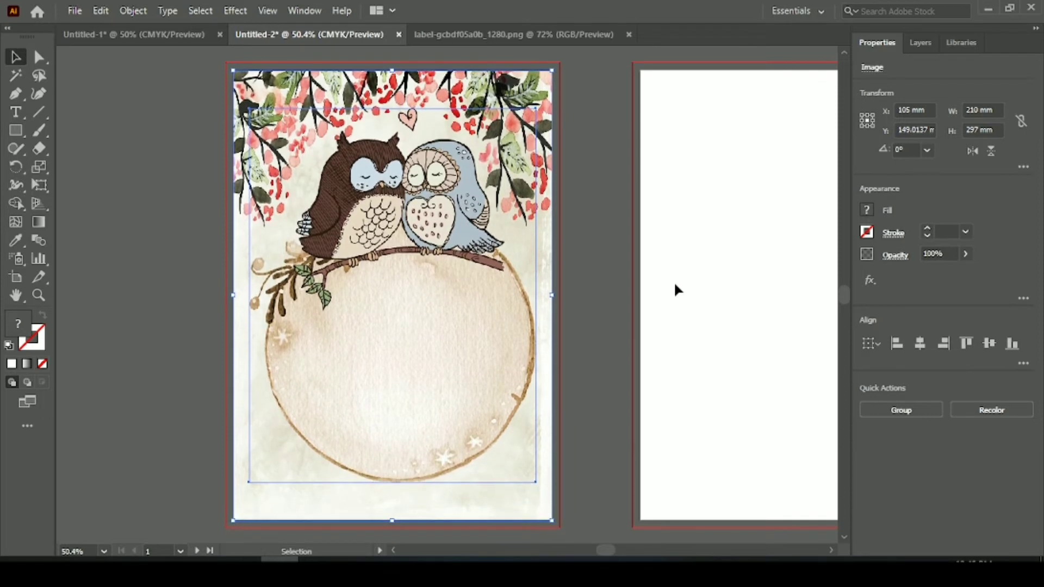
Nudge only the owl image down to about Y 171.6 mm, so its circle sits near the artboard's lower edge
click(560, 242)
click(483, 317)
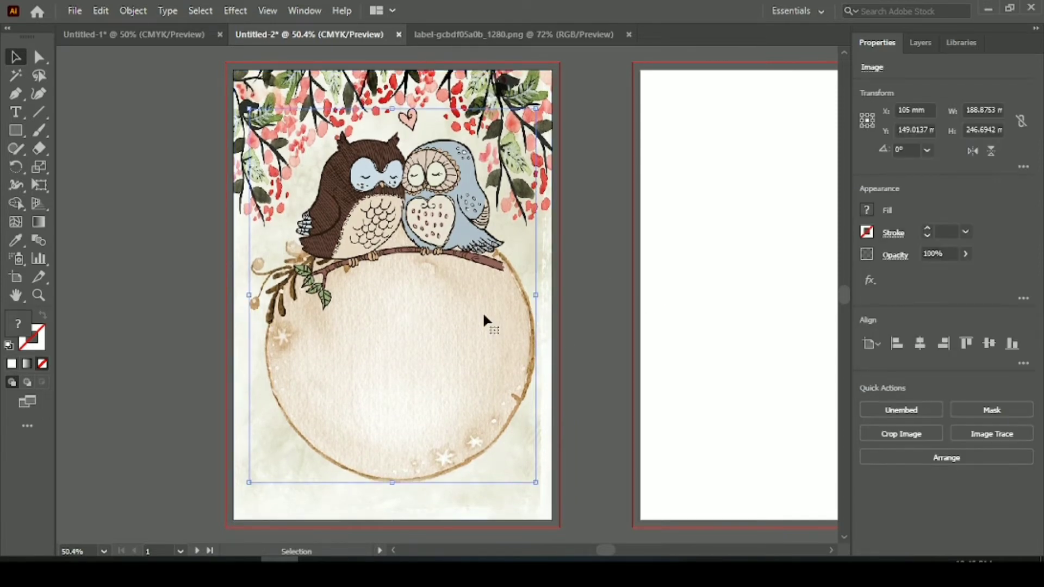
key(Down)
key(Down)
key(Down)
key(Down)
key(Down)
key(Down)
key(Down)
key(Down)
key(Down)
key(Down)
key(Down)
key(Down)
key(Down)
key(Down)
key(Down)
key(Down)
key(Down)
key(Down)
key(Down)
key(Down)
key(Down)
key(Down)
key(Down)
key(Down)
key(Down)
key(Down)
key(Down)
key(Down)
key(Down)
key(Down)
key(Down)
key(Down)
key(Down)
key(Down)
key(Down)
key(Down)
key(Down)
key(Down)
key(Down)
key(Down)
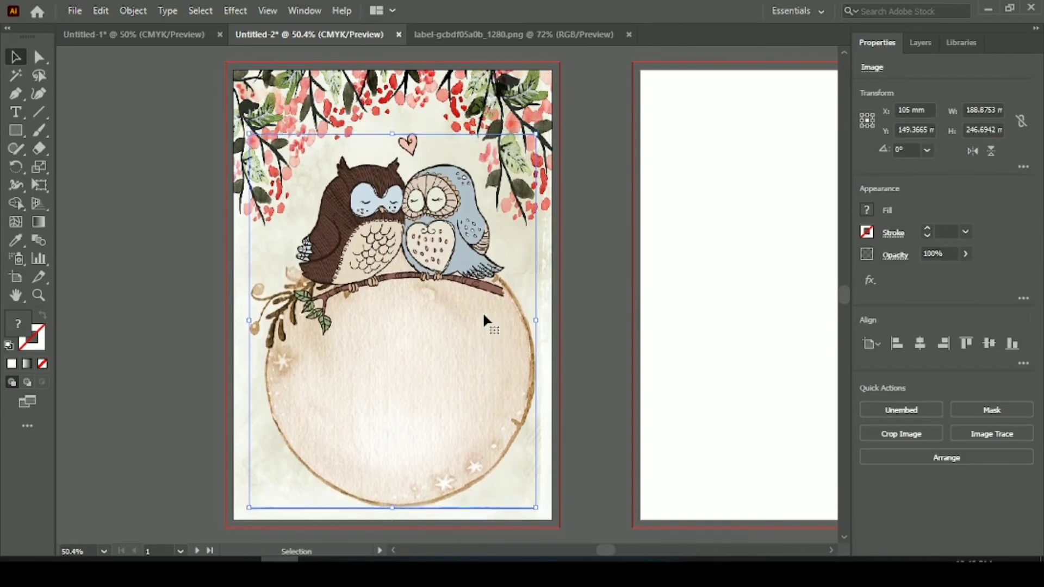
key(Down)
key(Down)
key(Down)
key(Down)
key(Down)
key(Down)
key(Down)
key(Down)
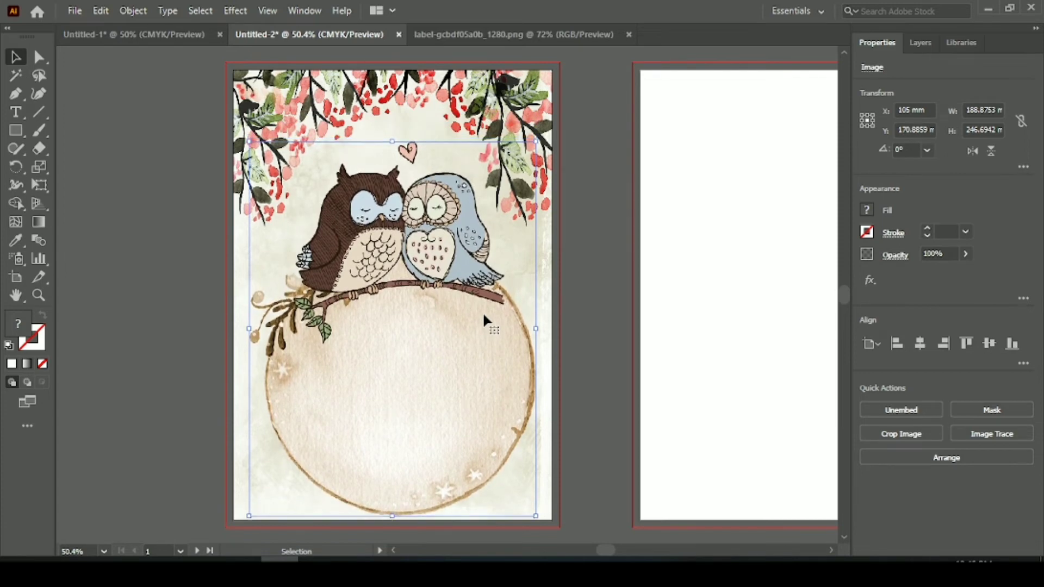
key(Down)
key(Down)
key(Down)
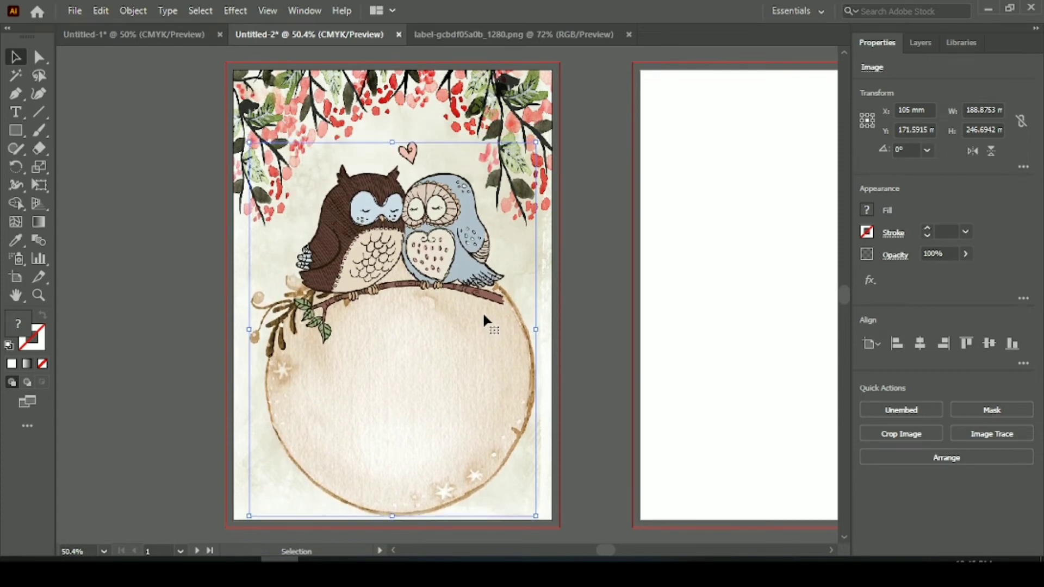
click(122, 184)
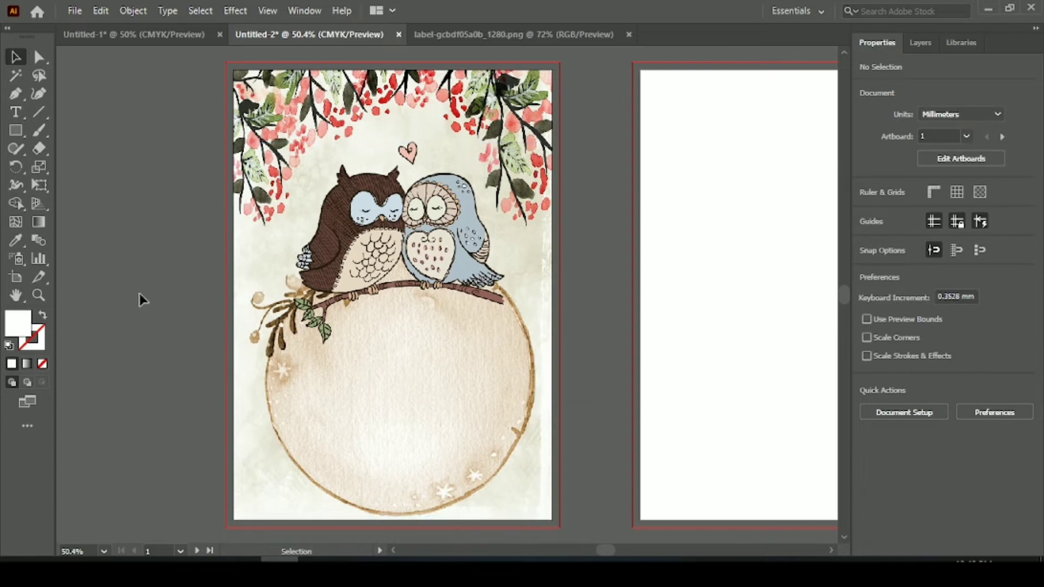
Open the red flower image vintage-g792180dd4_1920-removebg-preview.png
drag(601, 550, 606, 549)
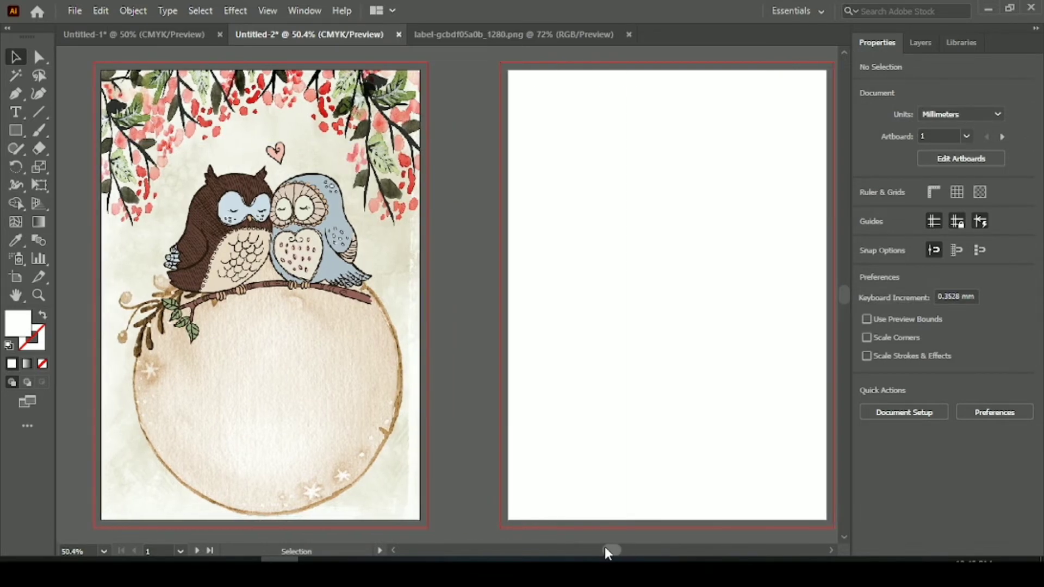
click(74, 10)
click(136, 60)
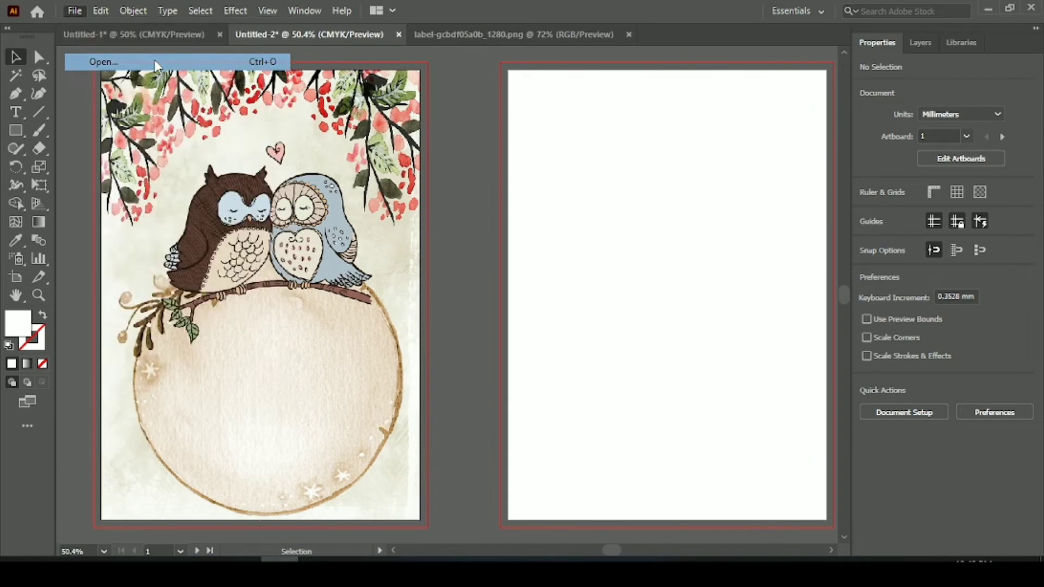
scroll(383, 207, down, 5)
click(363, 207)
click(367, 317)
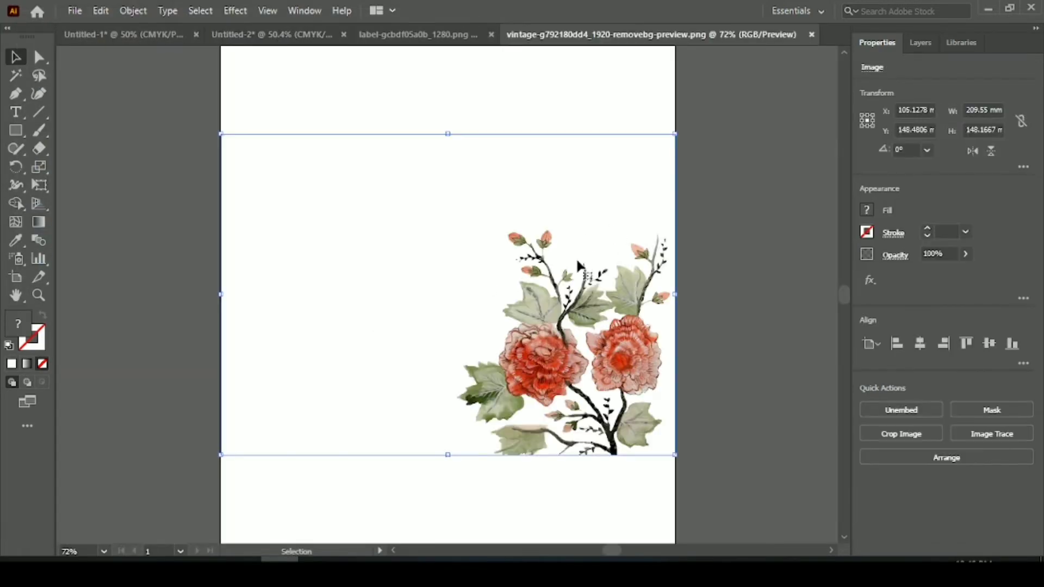
Bring the red flower image into the Untitled-2 document and place it across the middle of the second artboard
drag(577, 261, 829, 342)
scroll(704, 275, down, 2)
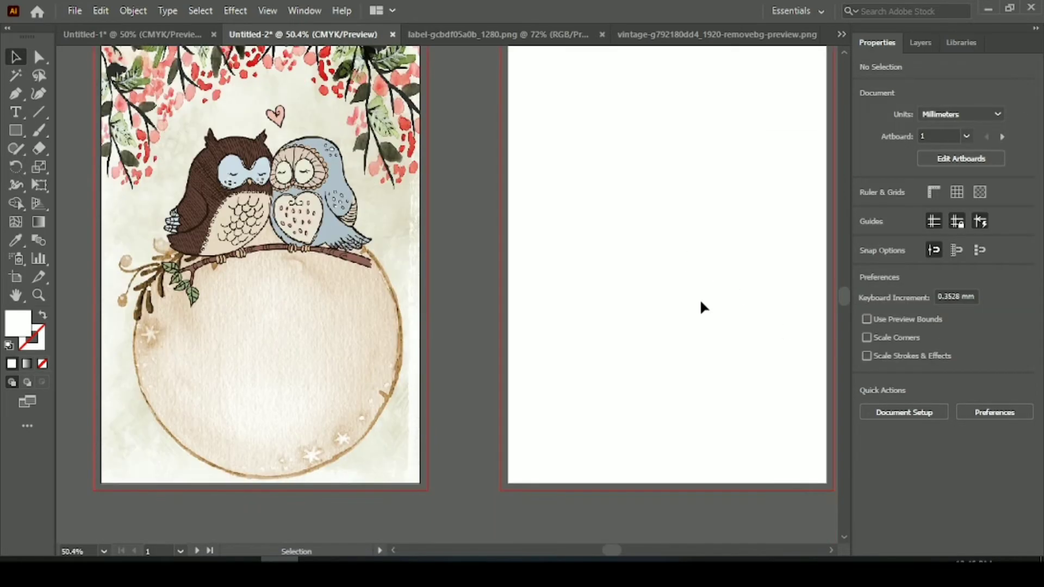
drag(610, 555, 614, 555)
scroll(573, 346, up, 2)
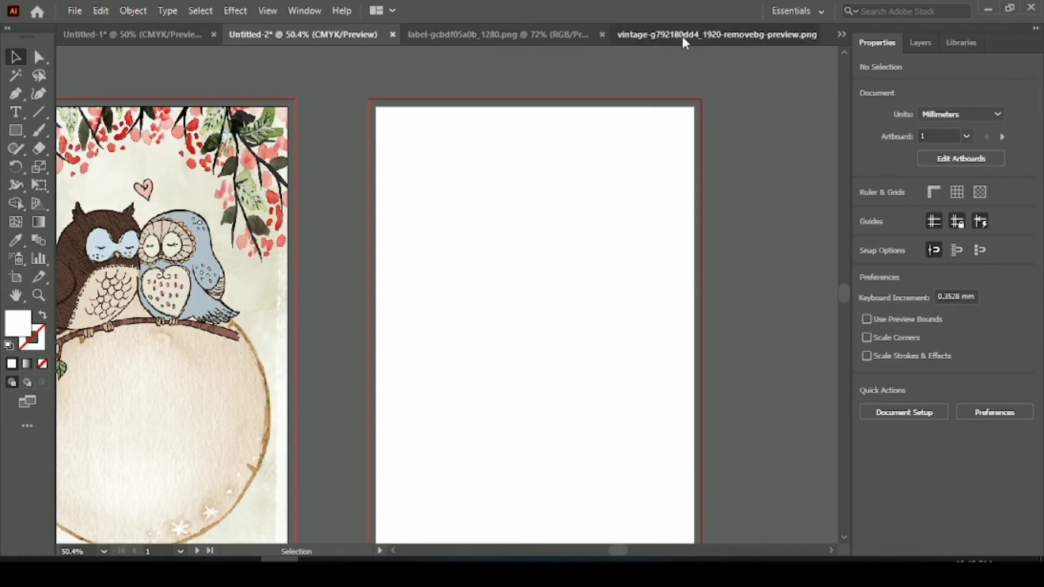
click(682, 36)
drag(557, 322, 609, 337)
scroll(552, 277, down, 2)
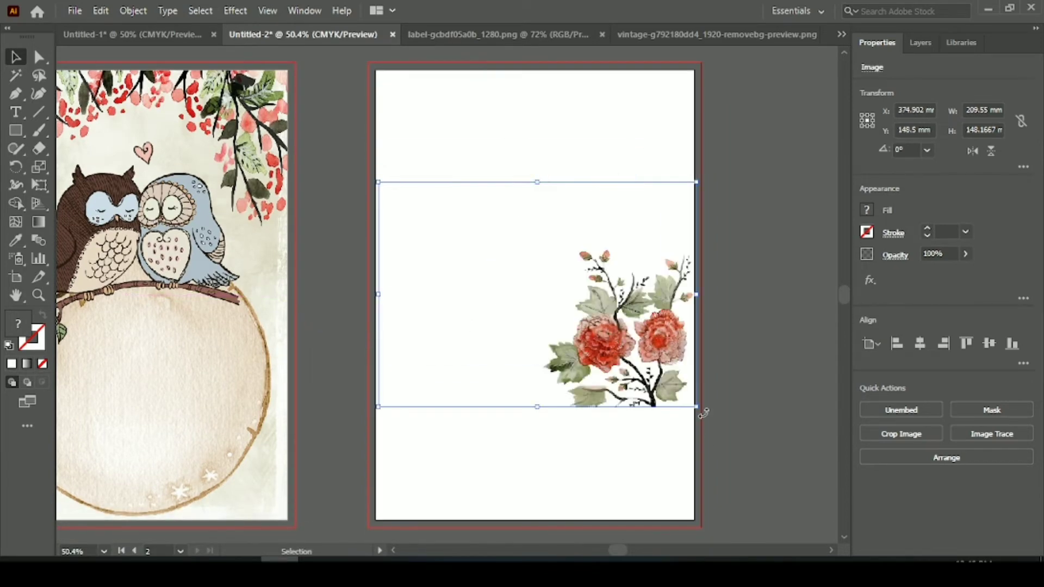
Rotate the flower image to about 118° and move it so the blossoms fill the second artboard's upper-right corner
drag(703, 413, 635, 150)
drag(650, 460, 683, 417)
drag(553, 212, 637, 131)
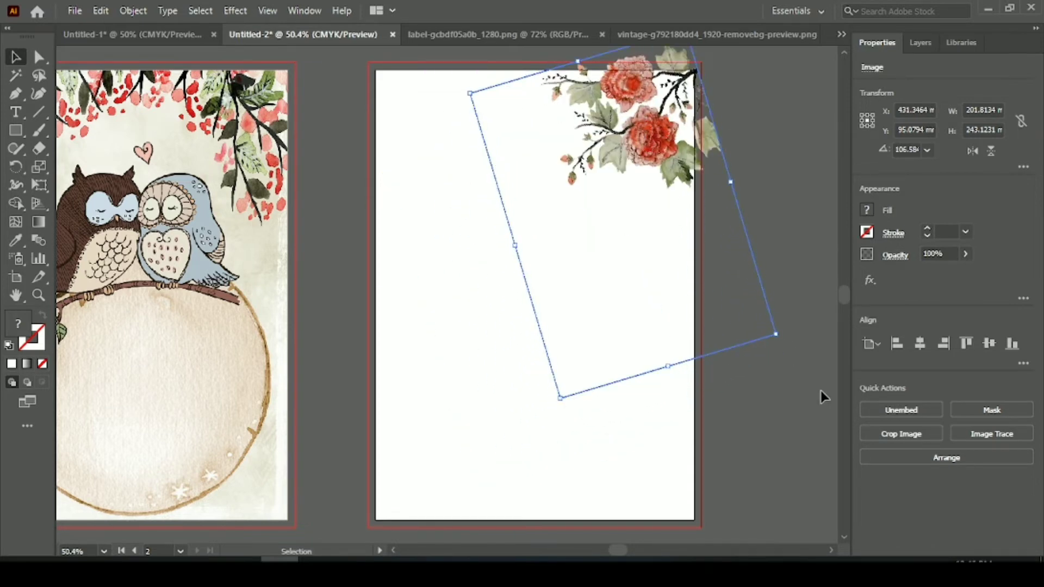
drag(791, 345, 798, 300)
mouse_move(652, 150)
mouse_down()
mouse_move(674, 171)
mouse_move(666, 153)
mouse_up()
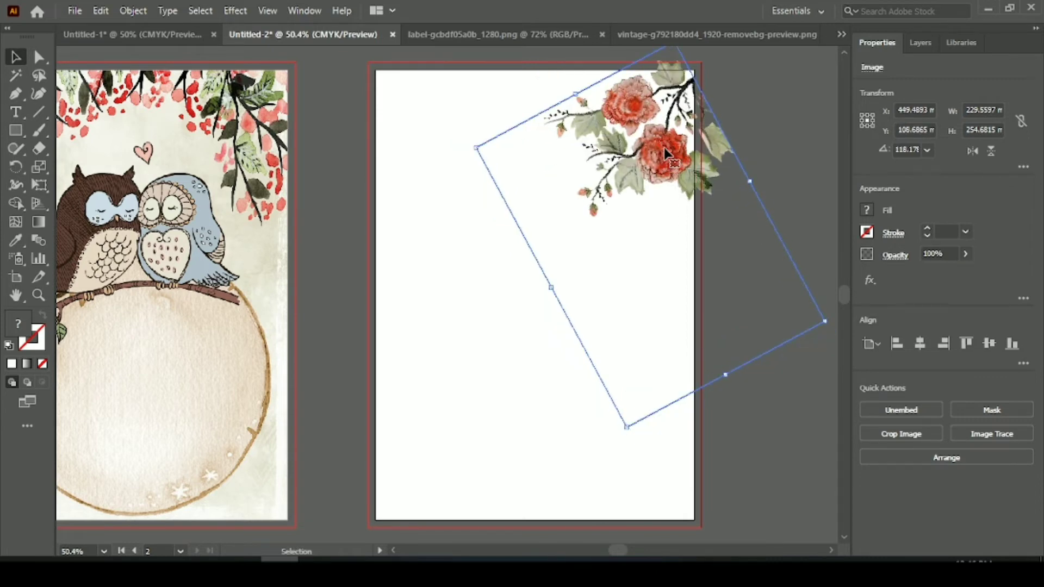
Nudge the flower image up and slightly left so its branches start at the artboard's upper-right corner, and deselect it
key(Up)
key(Up)
key(Up)
key(Up)
key(Up)
key(Up)
key(Up)
key(Up)
key(Up)
key(Up)
key(Up)
key(Up)
key(Up)
key(Up)
key(Up)
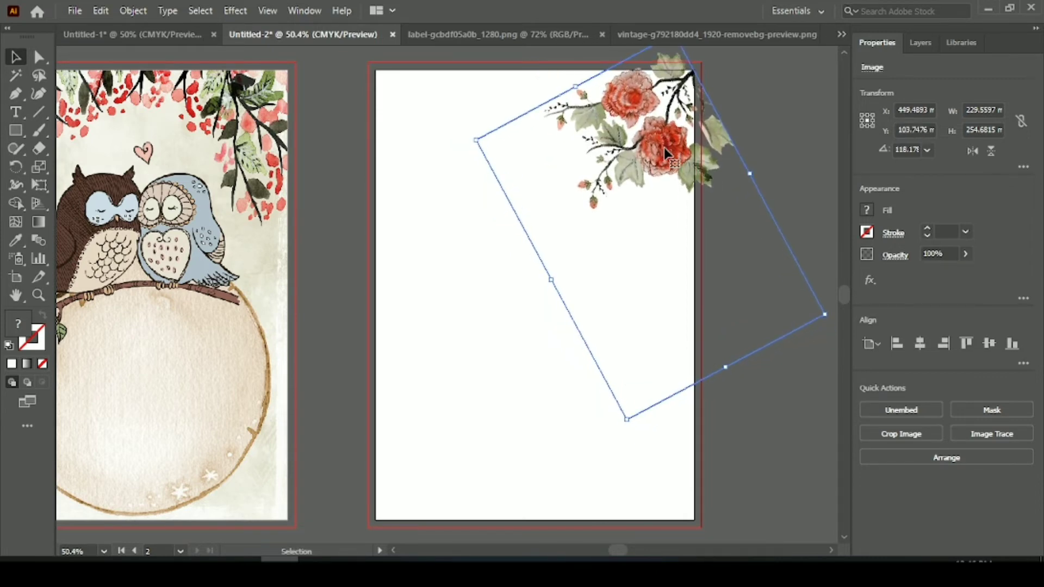
key(Left)
key(Left)
key(Left)
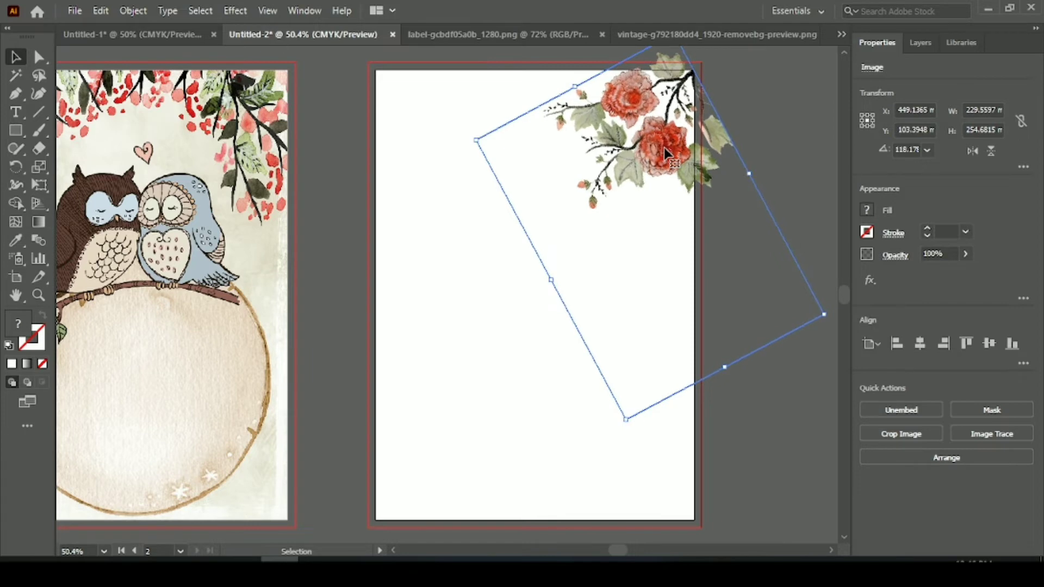
key(Down)
key(Down)
click(354, 126)
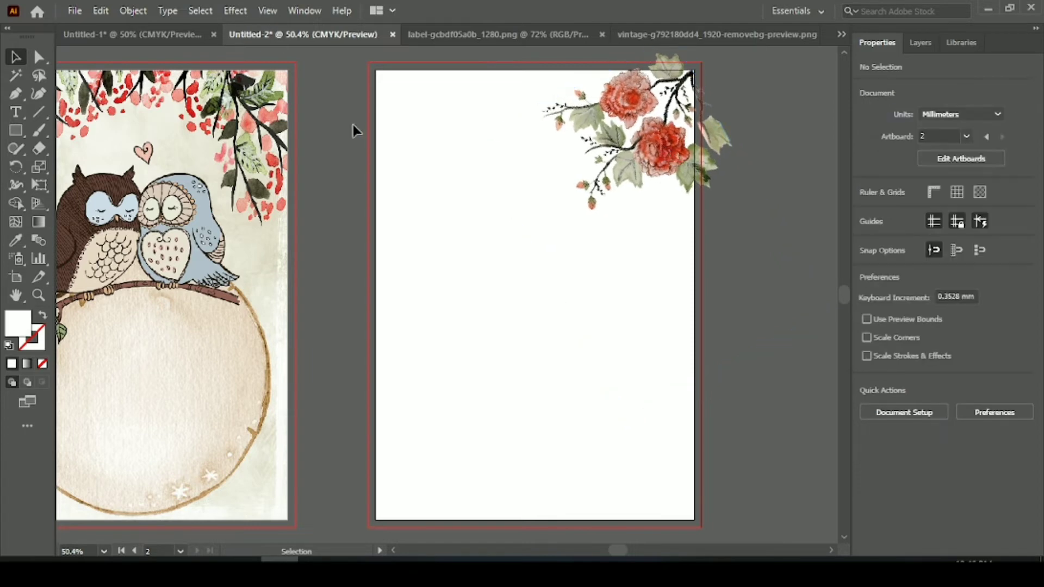
Cover the second artboard with a rectangle 210 mm wide and about 296.5 mm high, and use it as a clipping mask for the flower image
click(15, 131)
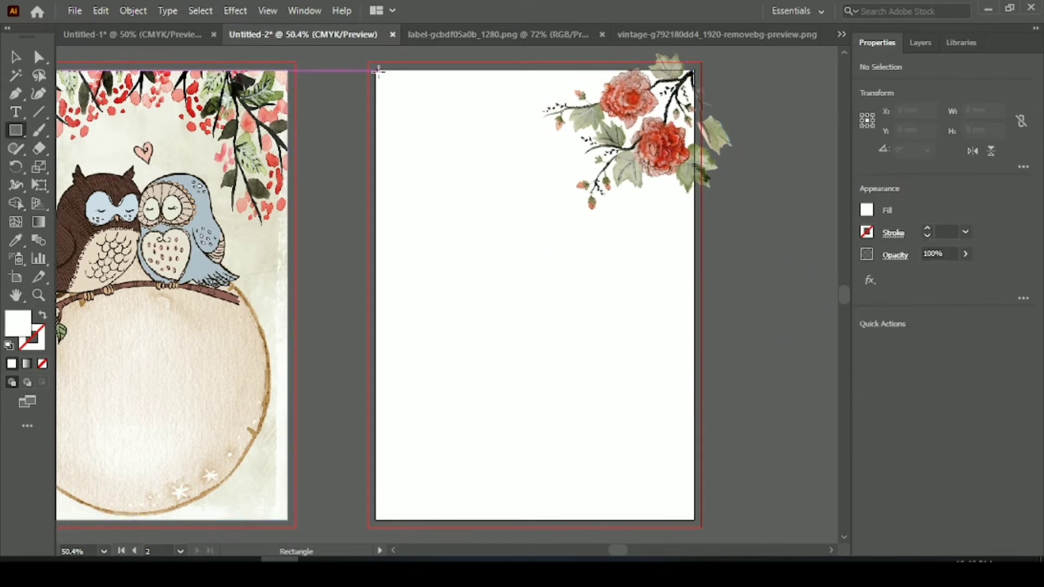
drag(378, 70, 694, 520)
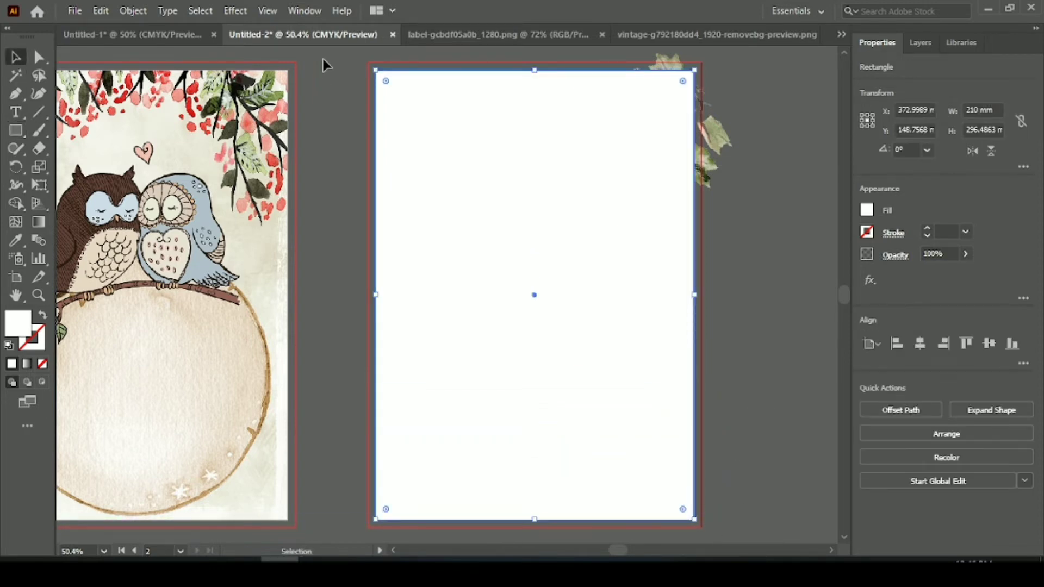
drag(325, 65, 478, 163)
right_click(478, 164)
click(557, 299)
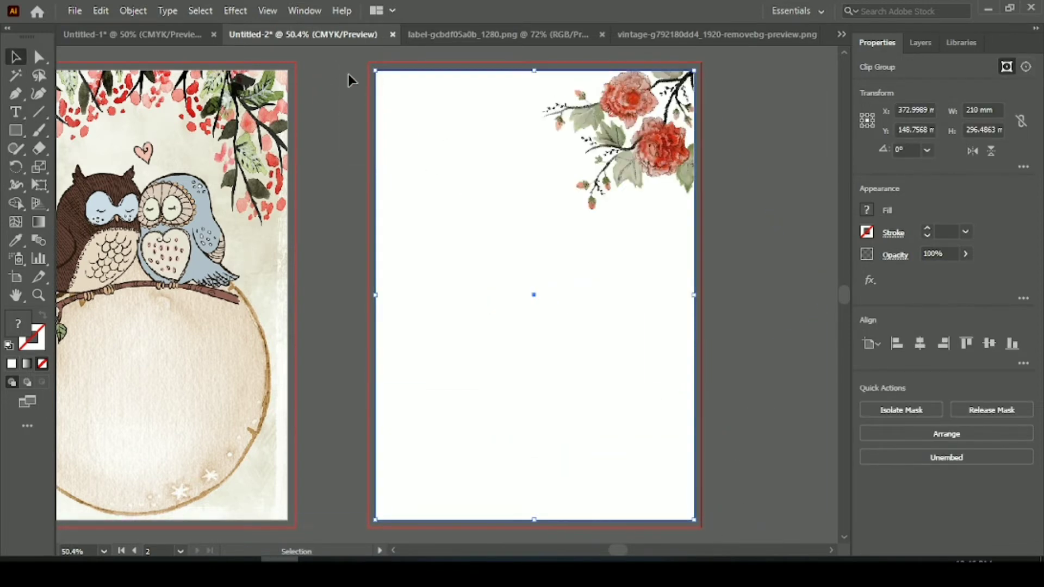
click(347, 74)
Draw a vertical line about 174 mm long just inside the second artboard's left edge and give it a thin black stroke
drag(623, 555, 615, 556)
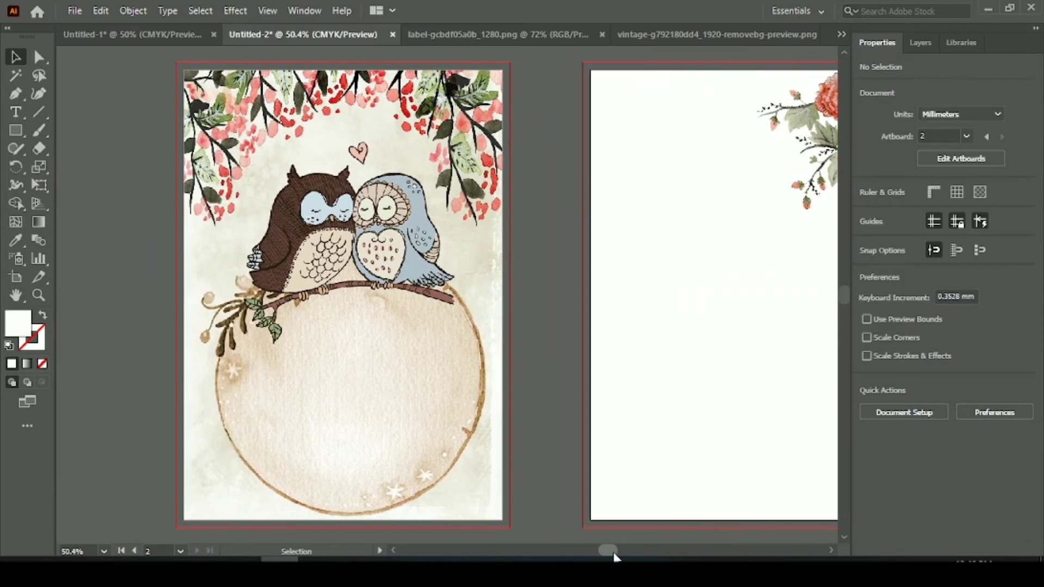
click(37, 113)
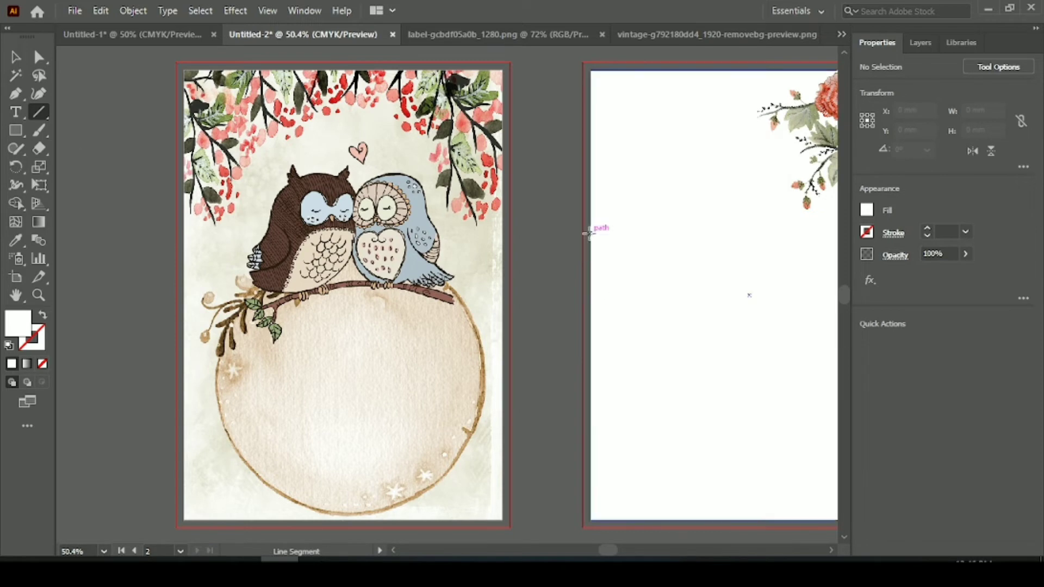
drag(597, 228, 653, 492)
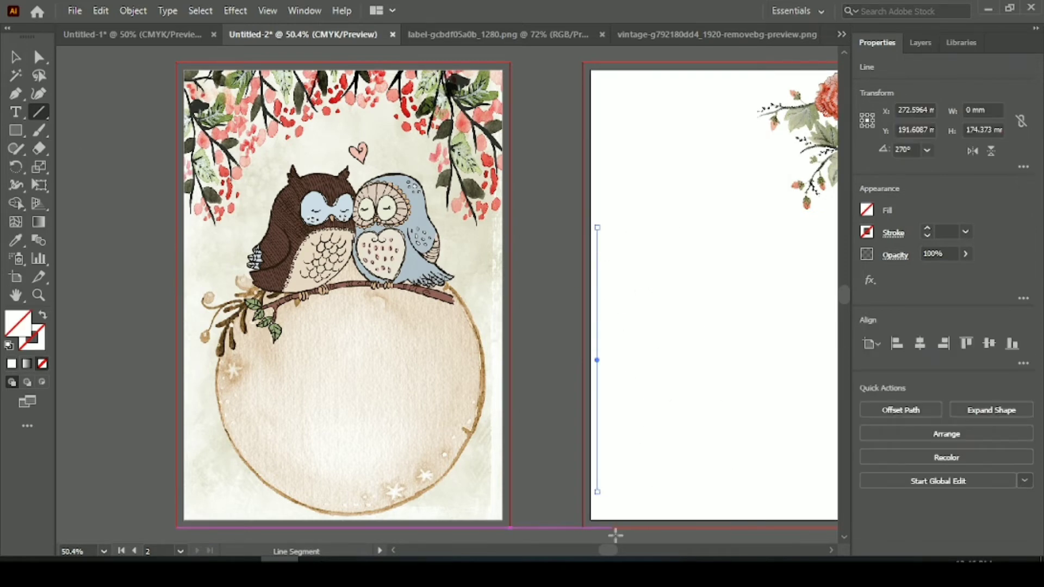
drag(609, 551, 622, 550)
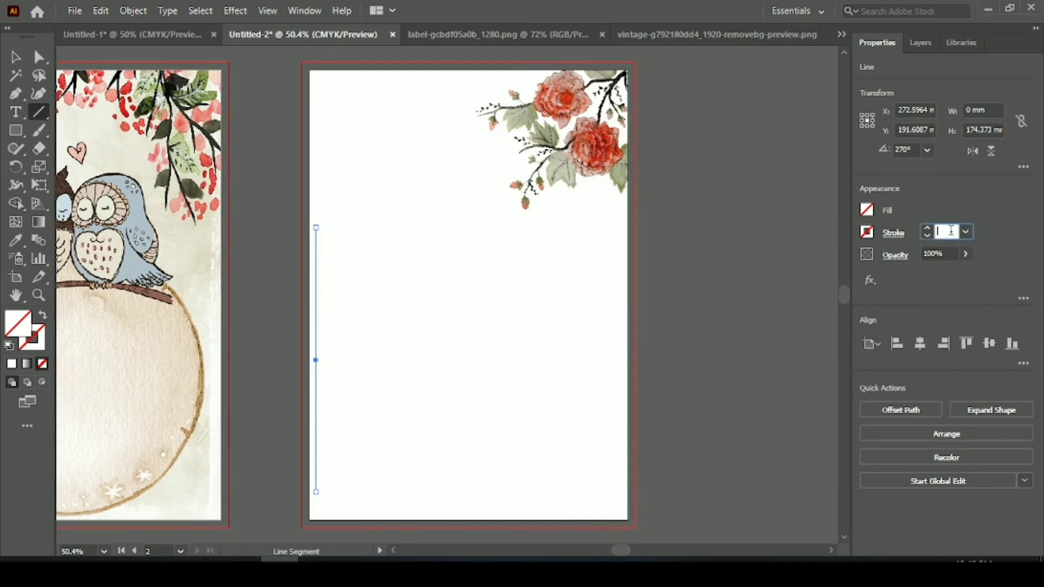
text(1)
key(Return)
click(12, 58)
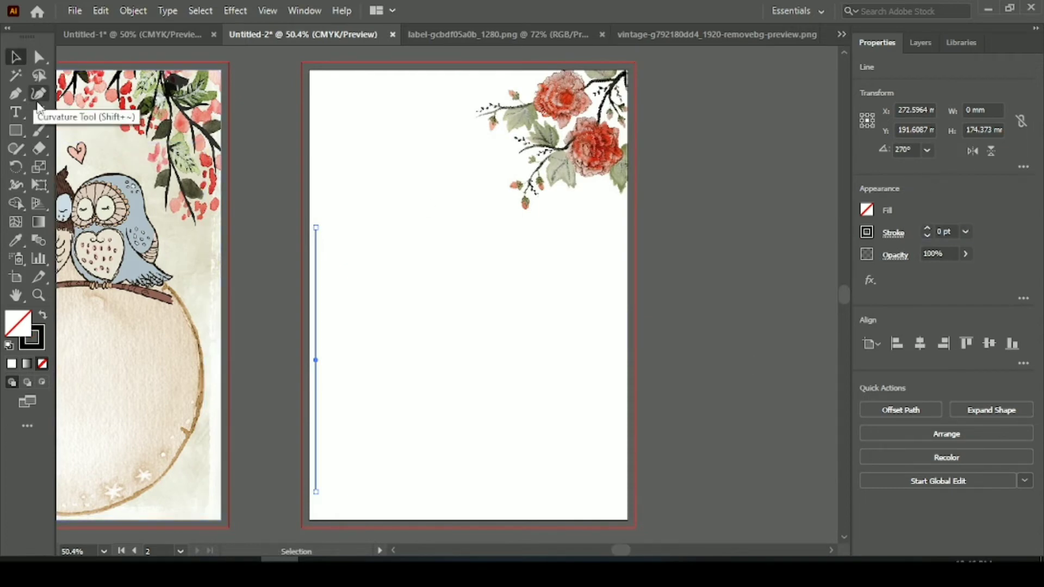
Draw a horizontal line about 175 mm long near the second artboard's lower edge
click(39, 112)
drag(335, 494, 600, 501)
key(v)
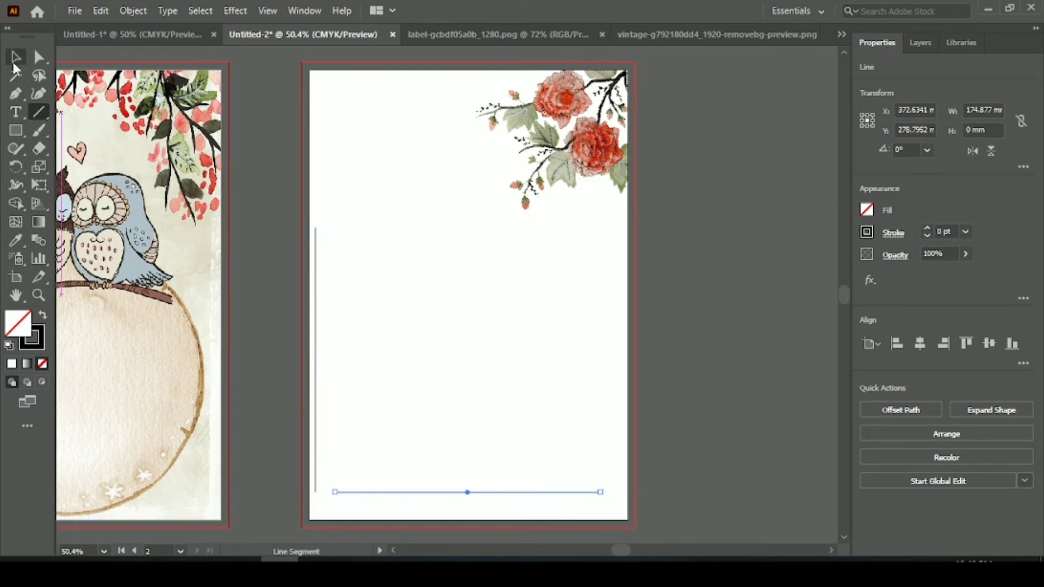
Move the horizontal line left until its end sits close to the lower end of the vertical line
scroll(380, 455, up, 1)
scroll(380, 456, up, 2)
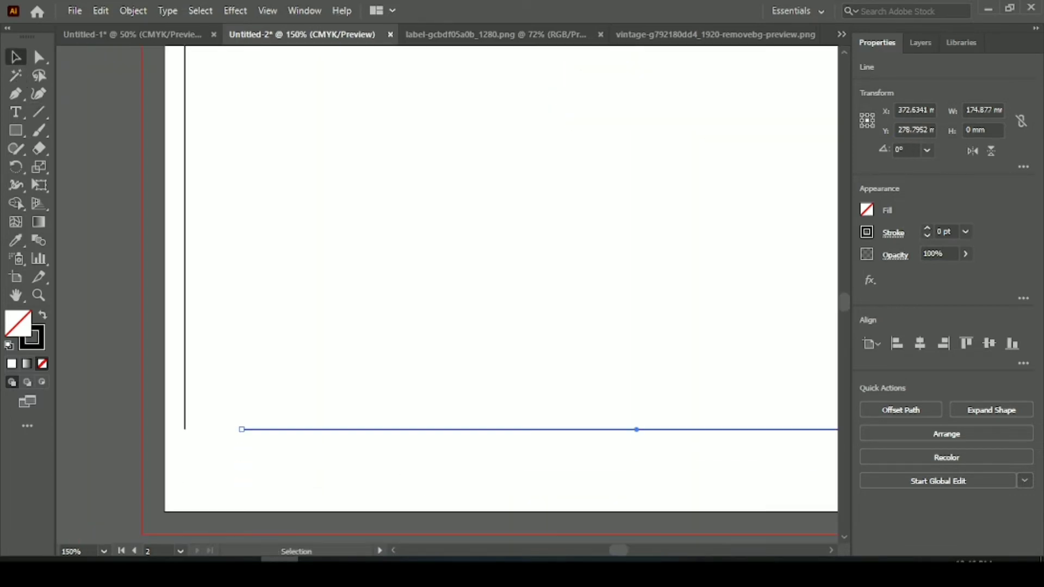
click(197, 384)
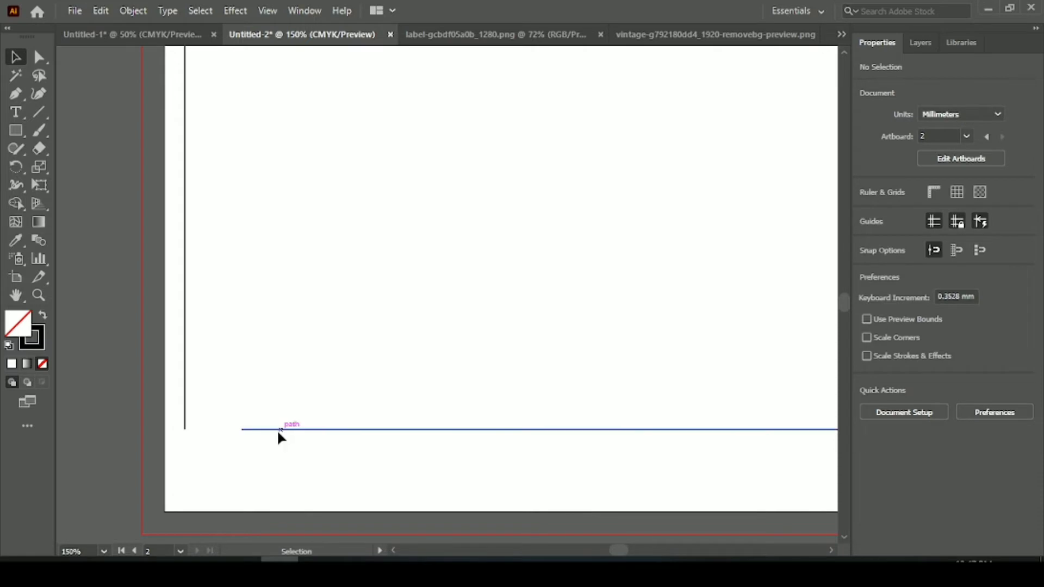
drag(278, 430, 226, 433)
scroll(226, 433, up, 2)
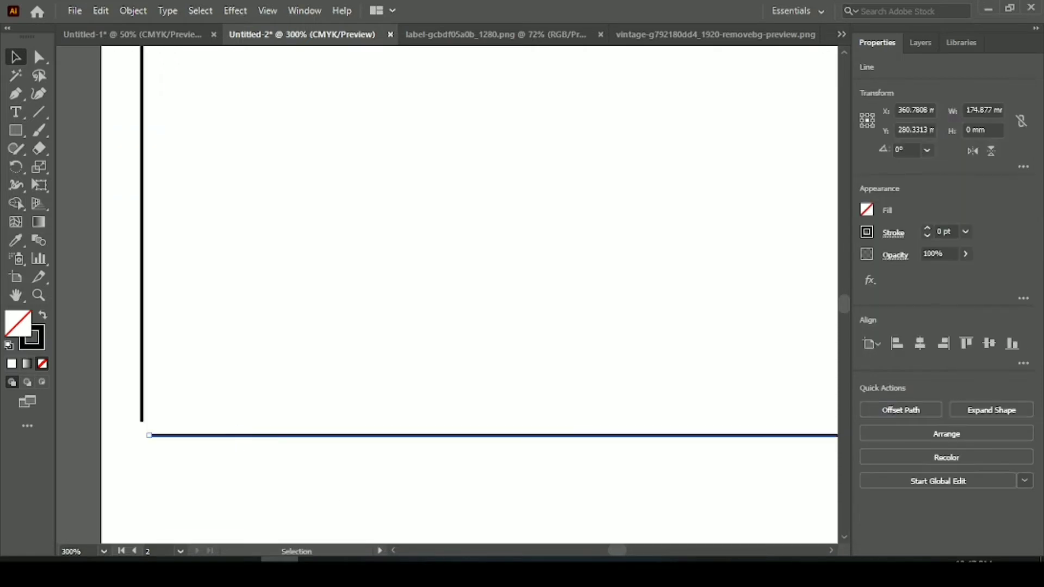
Average the adjacent end points of the two lines on both axes and join them into one L-shaped path
drag(615, 551, 612, 551)
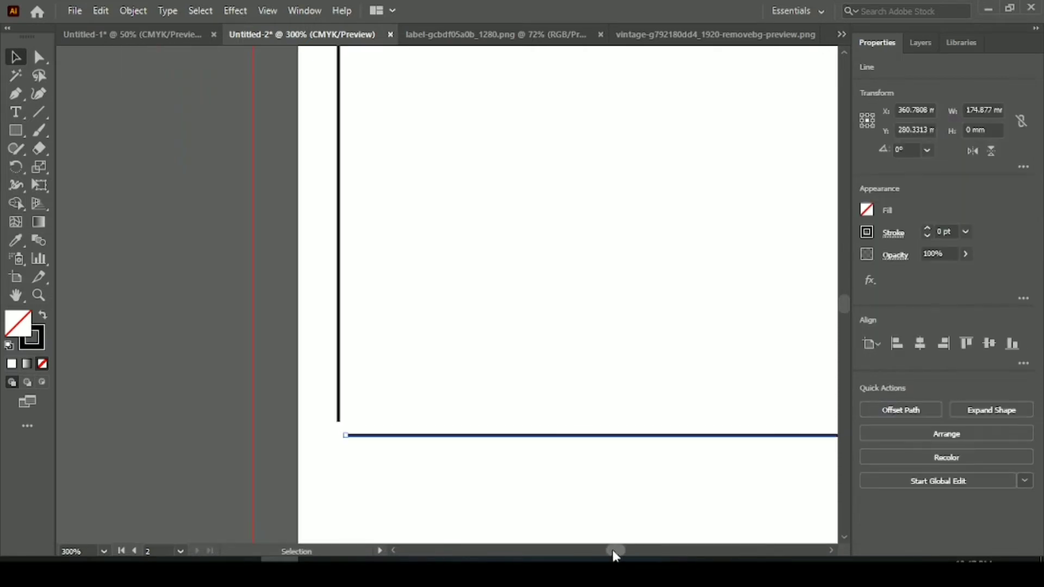
shift+click(337, 407)
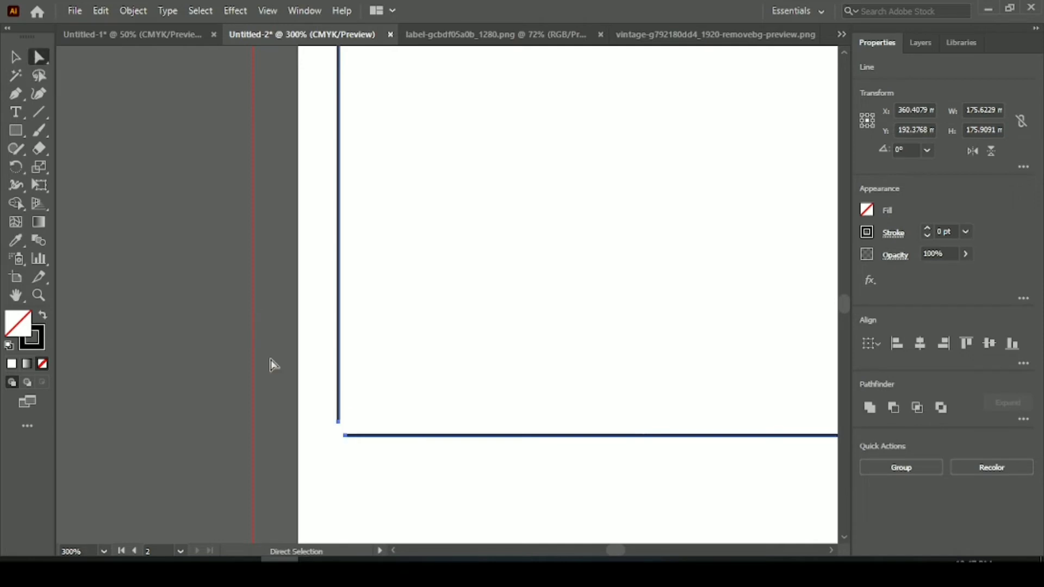
click(346, 436)
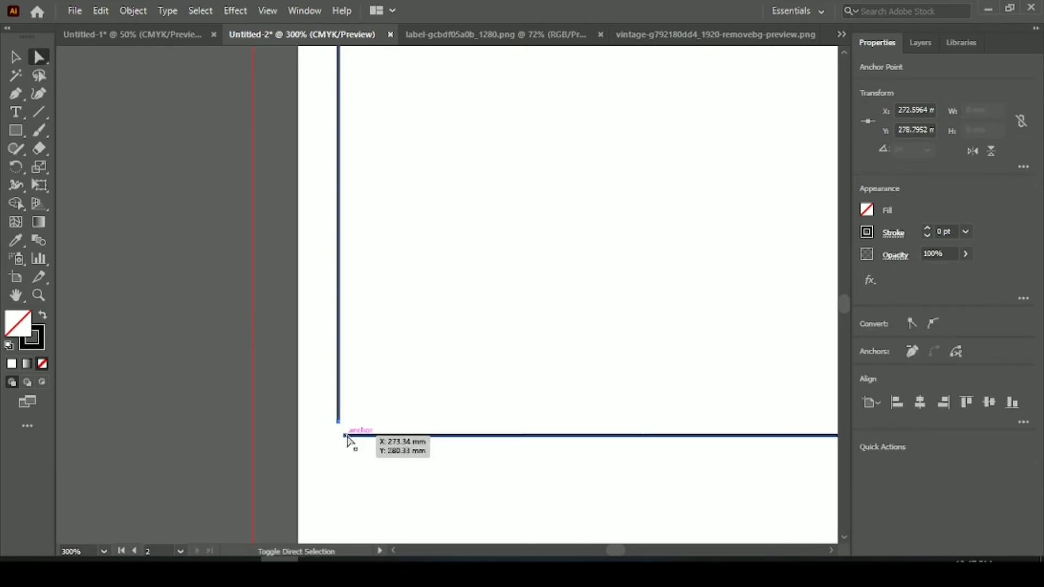
right_click(346, 439)
click(420, 244)
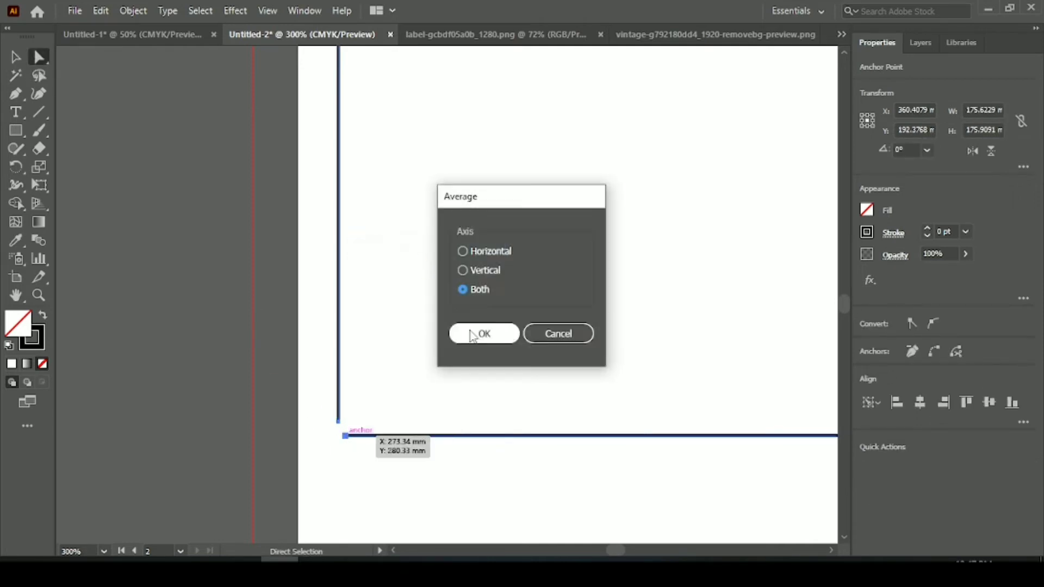
click(471, 334)
right_click(349, 431)
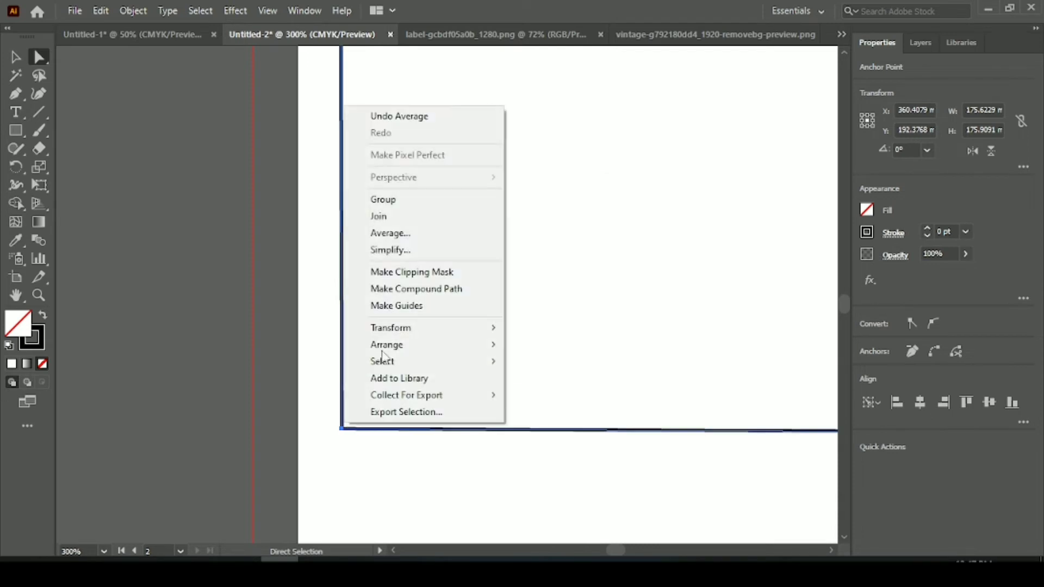
click(427, 214)
click(17, 60)
click(209, 182)
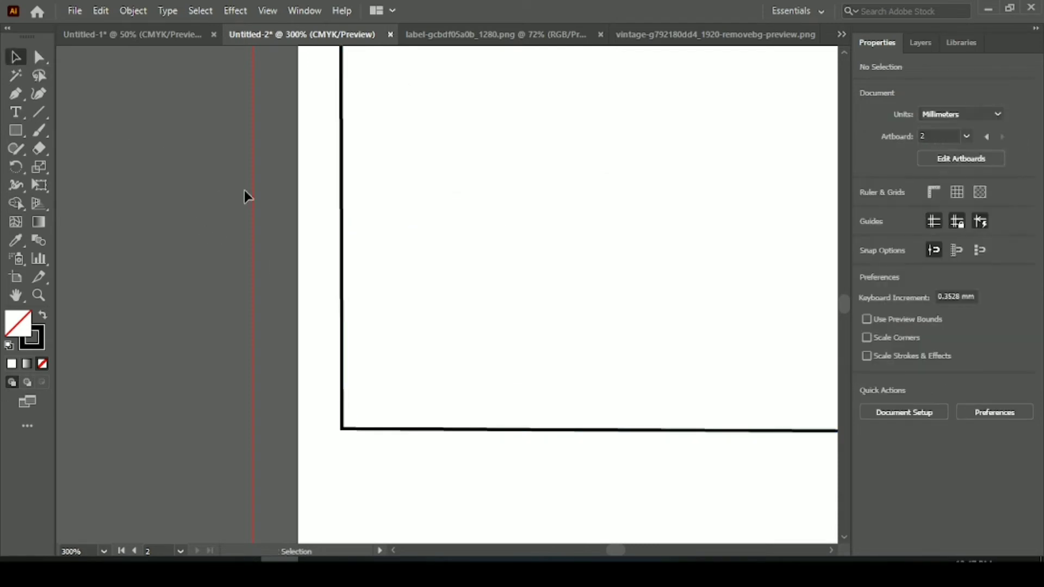
Move the L-shaped path right and down to leave room between it and the artboard's left edge
scroll(269, 204, up, 3)
scroll(538, 266, down, 7)
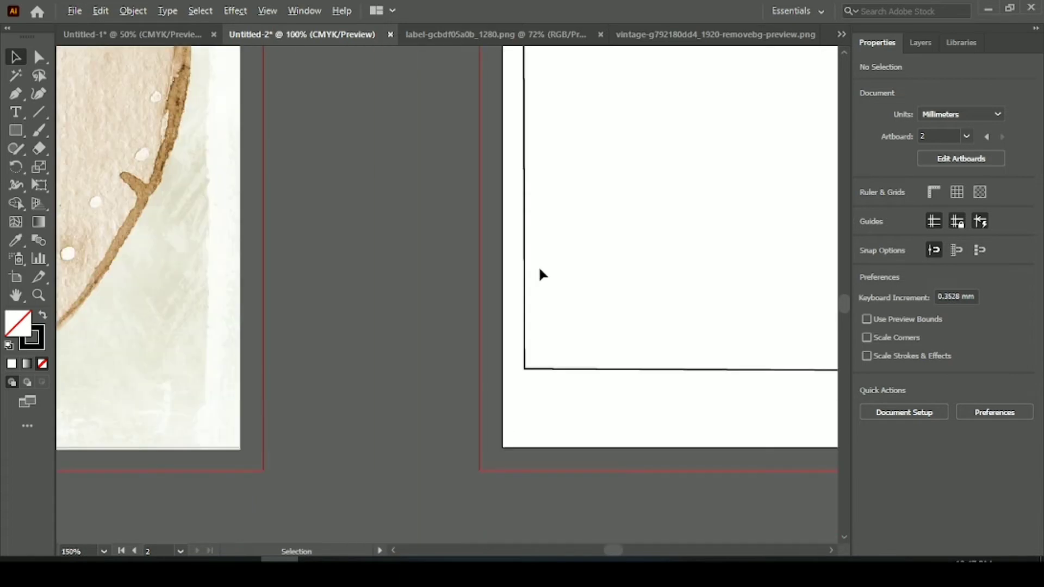
drag(610, 550, 615, 550)
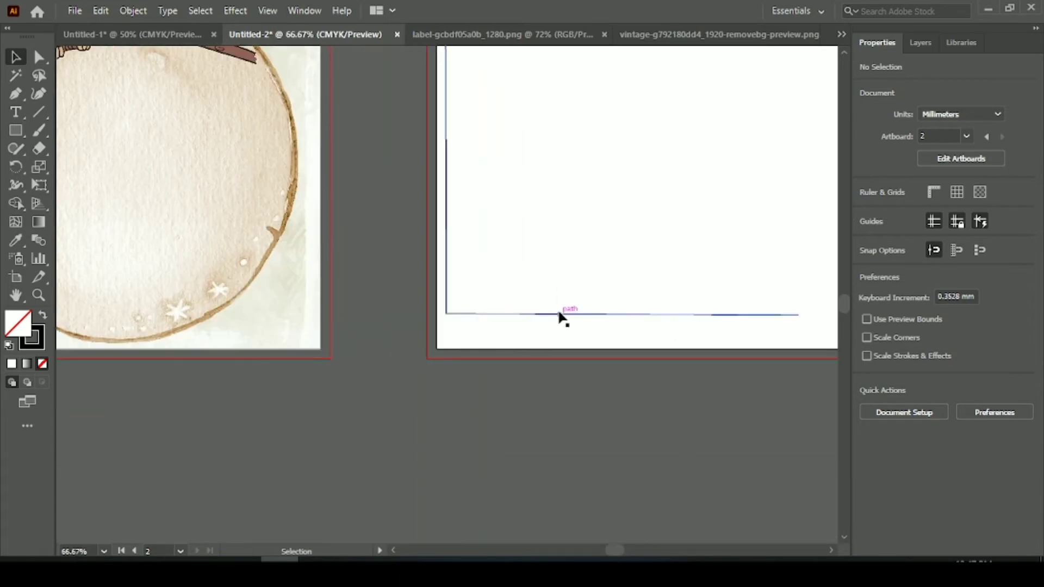
drag(560, 316, 576, 328)
scroll(617, 505, down, 1)
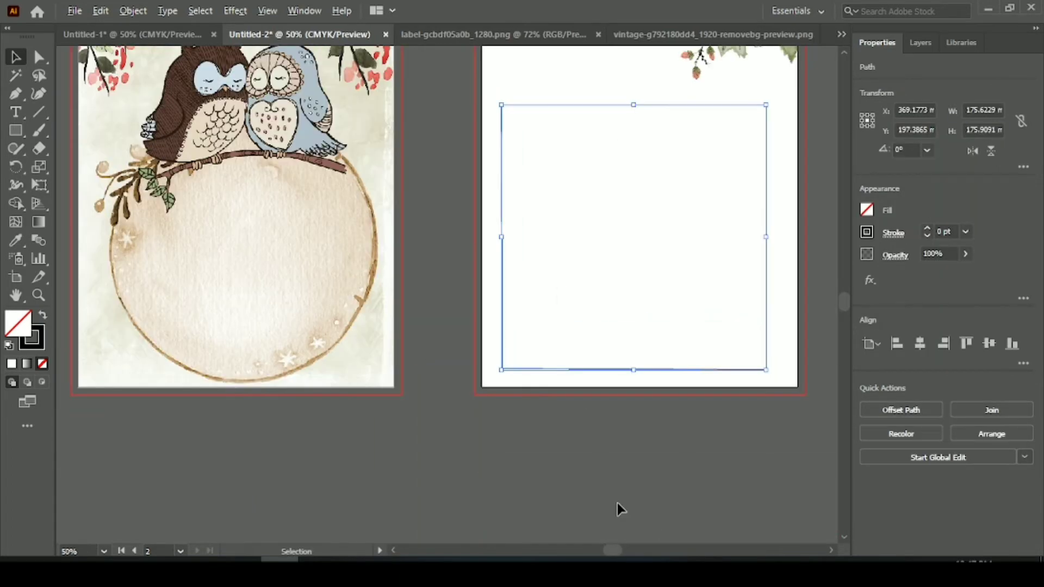
Apply the orange ornamental brush from the Borders_Decorative library to the L-shaped path and close the library
click(305, 11)
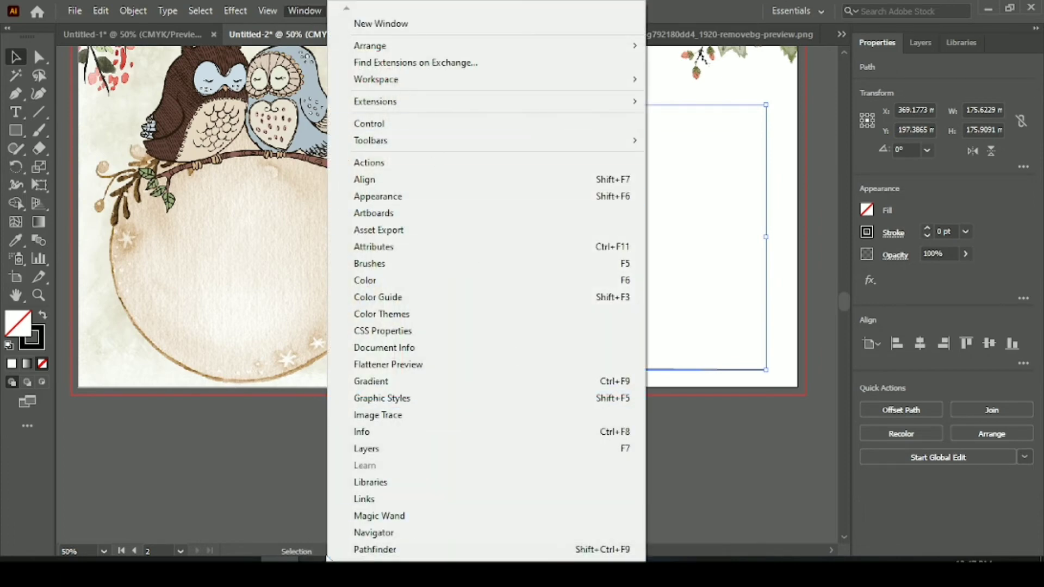
mouse_move(359, 570)
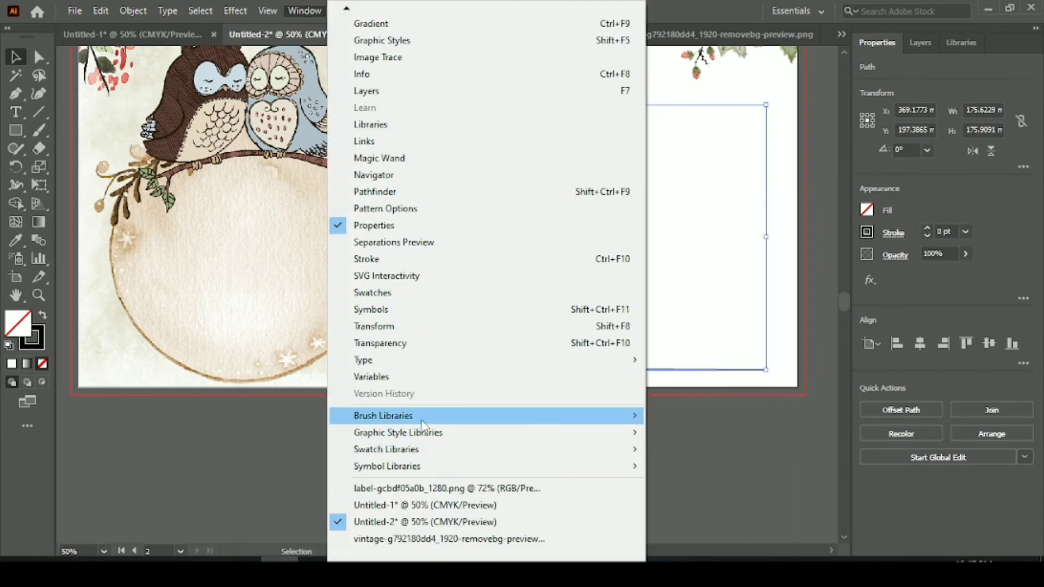
mouse_move(566, 415)
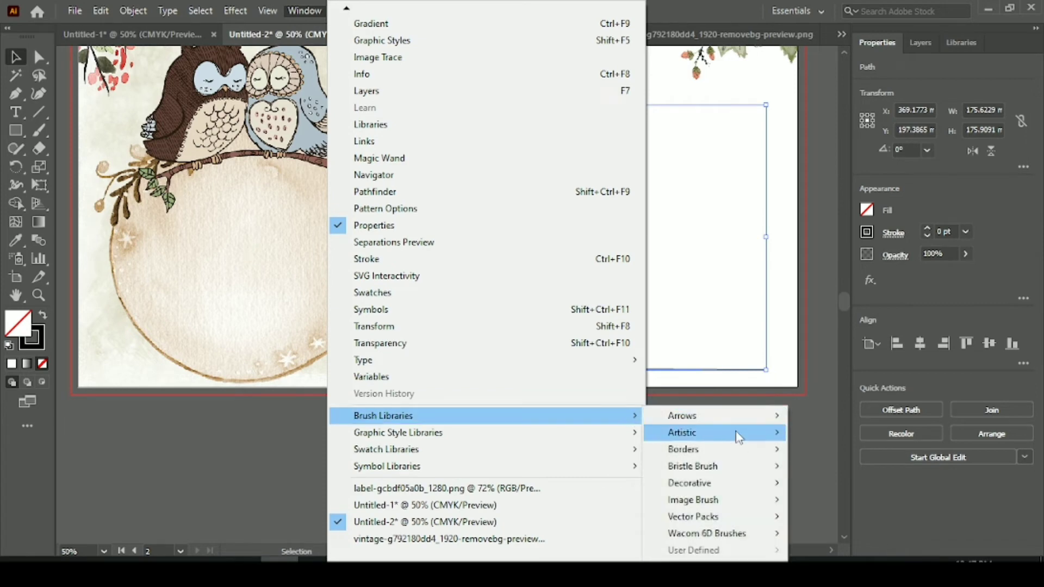
mouse_move(767, 453)
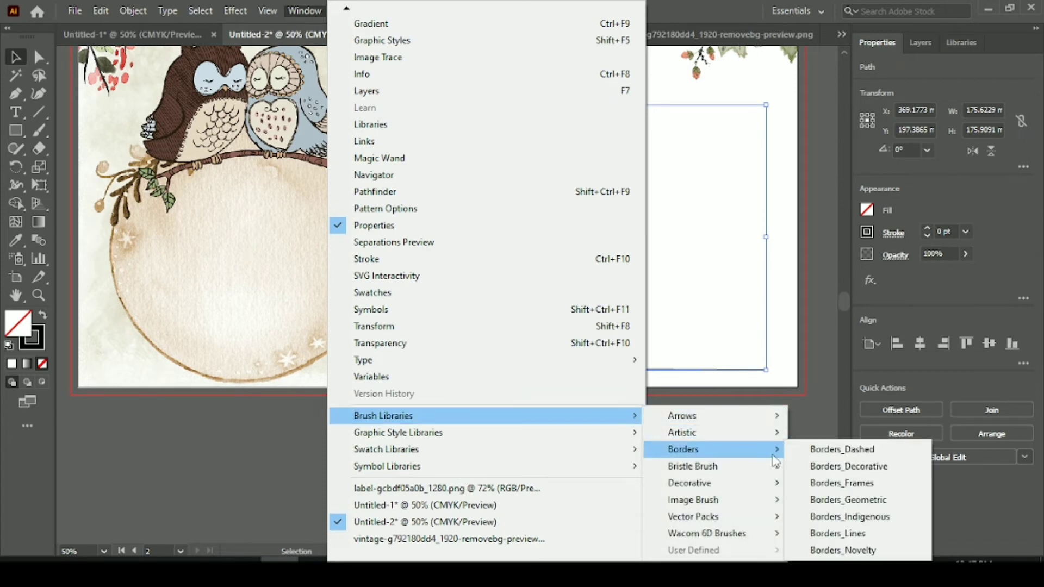
click(815, 467)
mouse_move(608, 356)
mouse_down()
mouse_move(726, 522)
mouse_move(781, 556)
mouse_up()
click(677, 361)
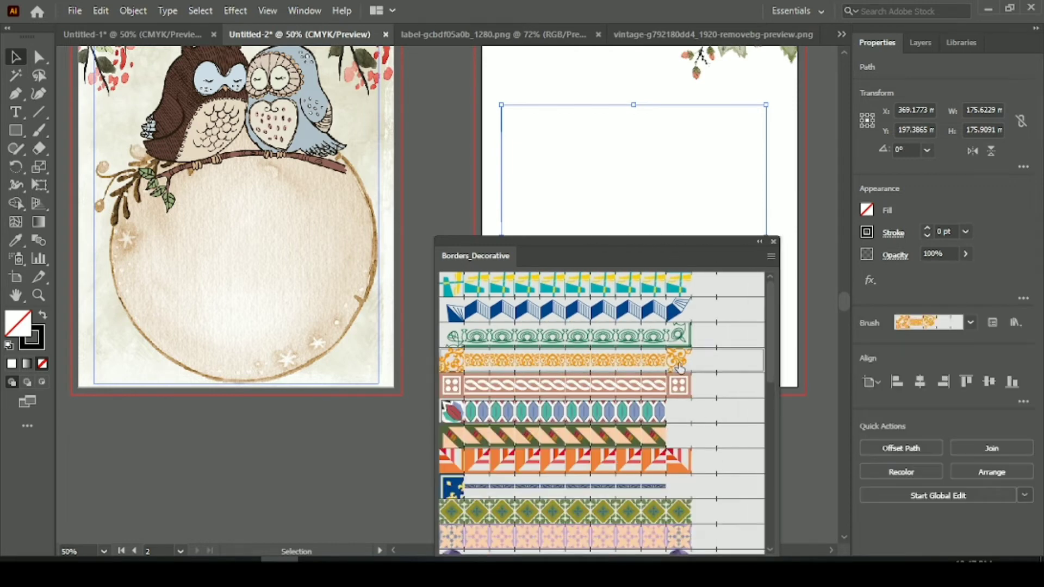
click(774, 241)
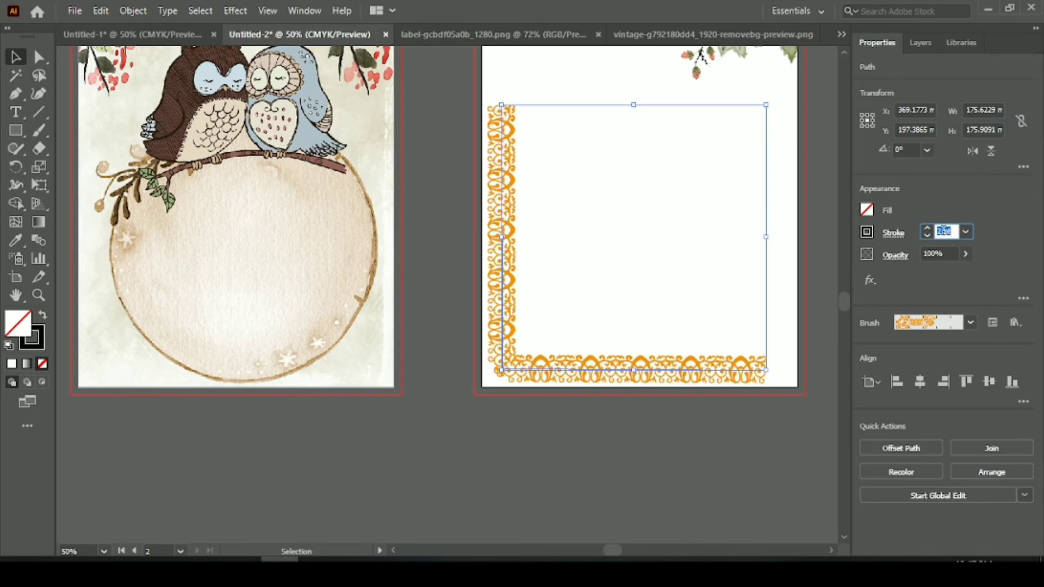
Expand the L-shaped border's appearance into shapes and recolour it with the red sampled from the floral artwork above the owls
scroll(944, 230, up, 1)
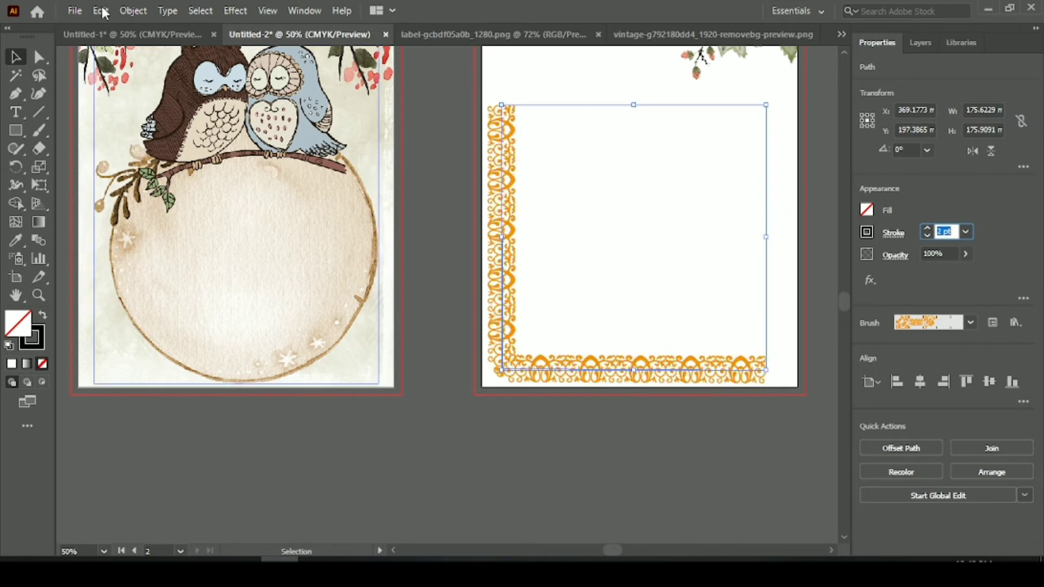
click(132, 10)
click(291, 209)
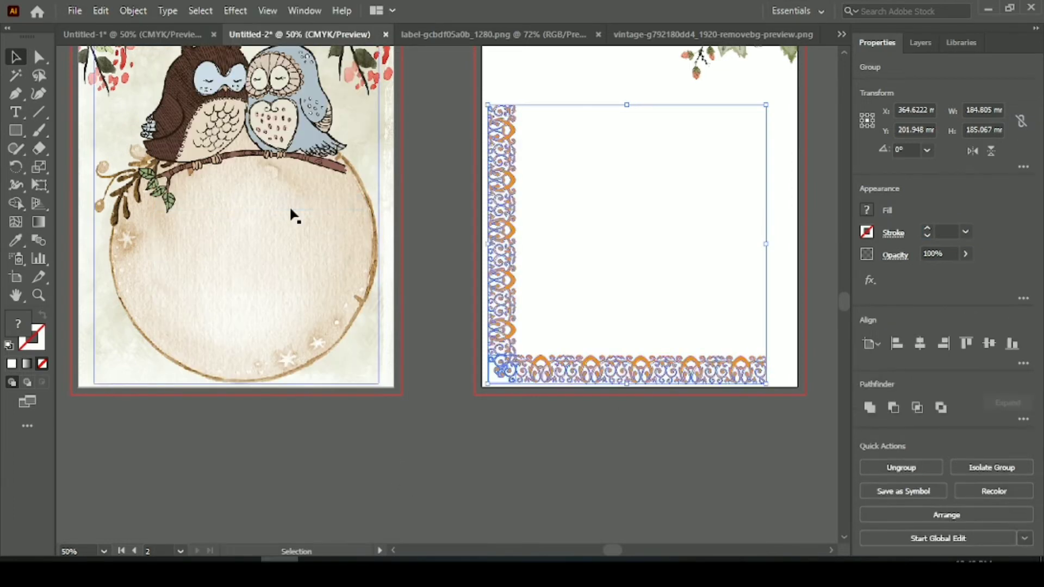
click(16, 241)
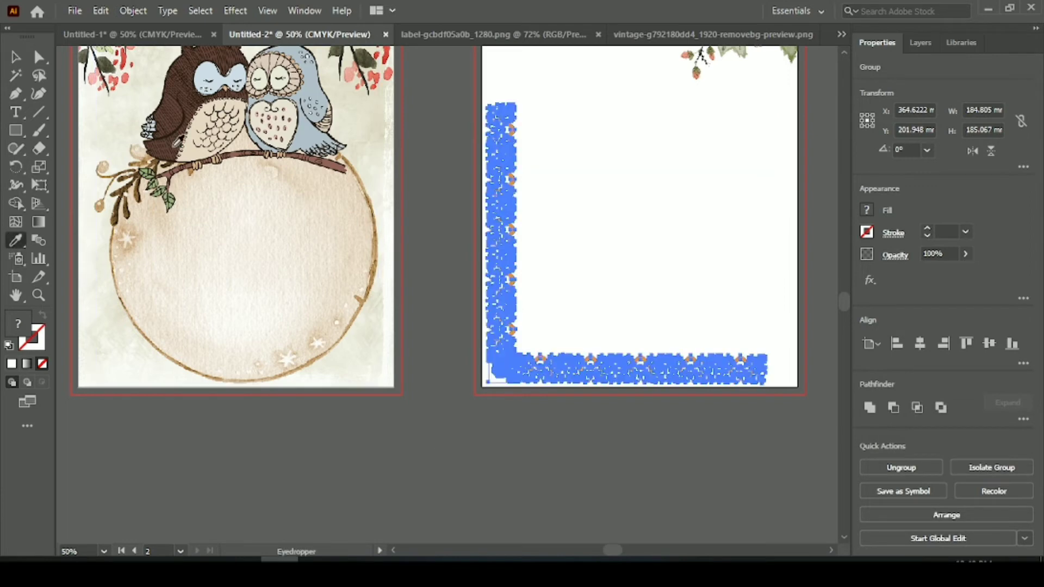
click(390, 50)
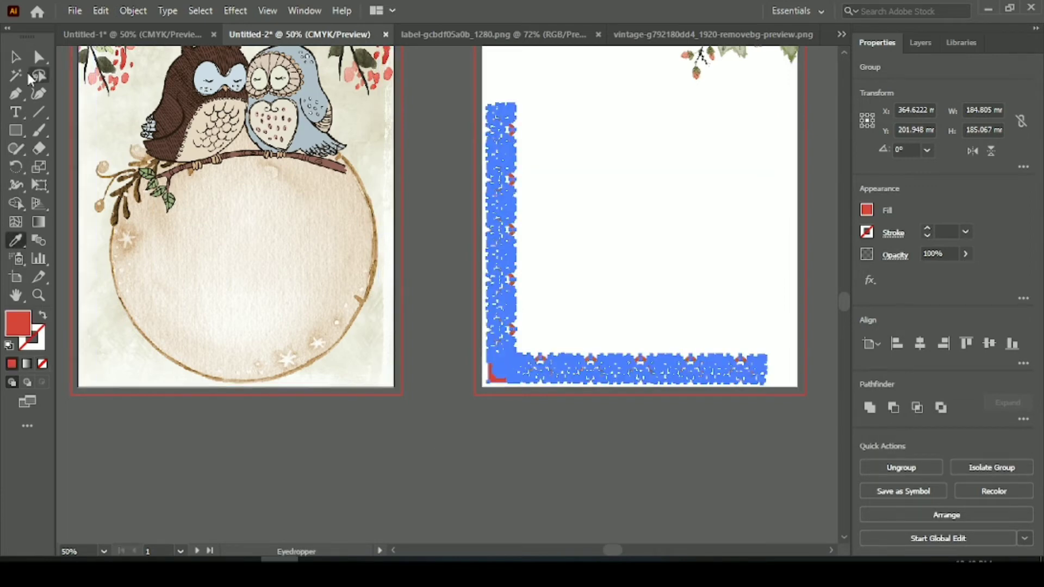
key(v)
click(462, 455)
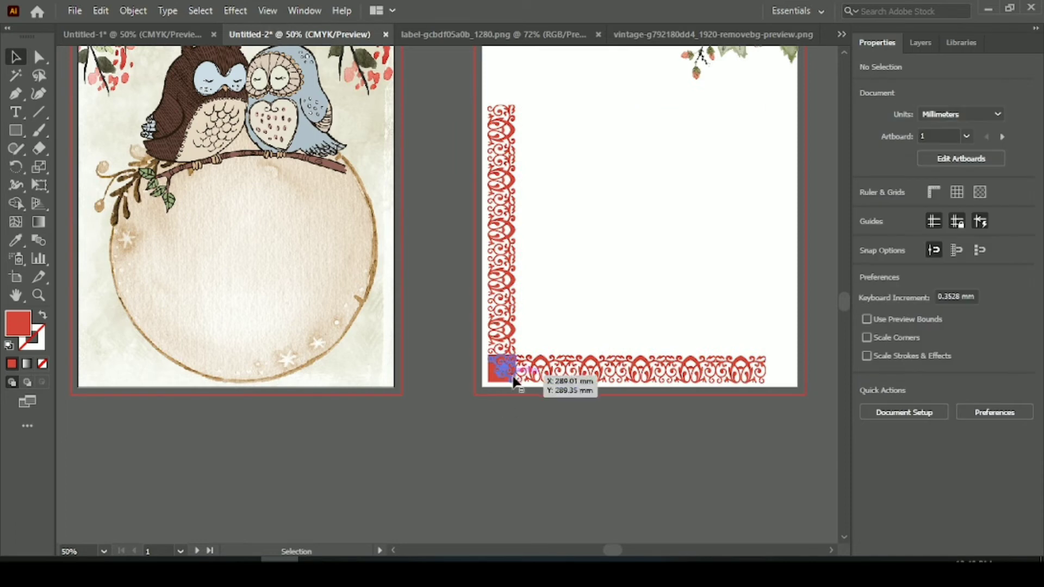
Move the red L-shaped border off the second artboard into the empty canvas below it
drag(512, 375, 561, 554)
key(ctrl+z)
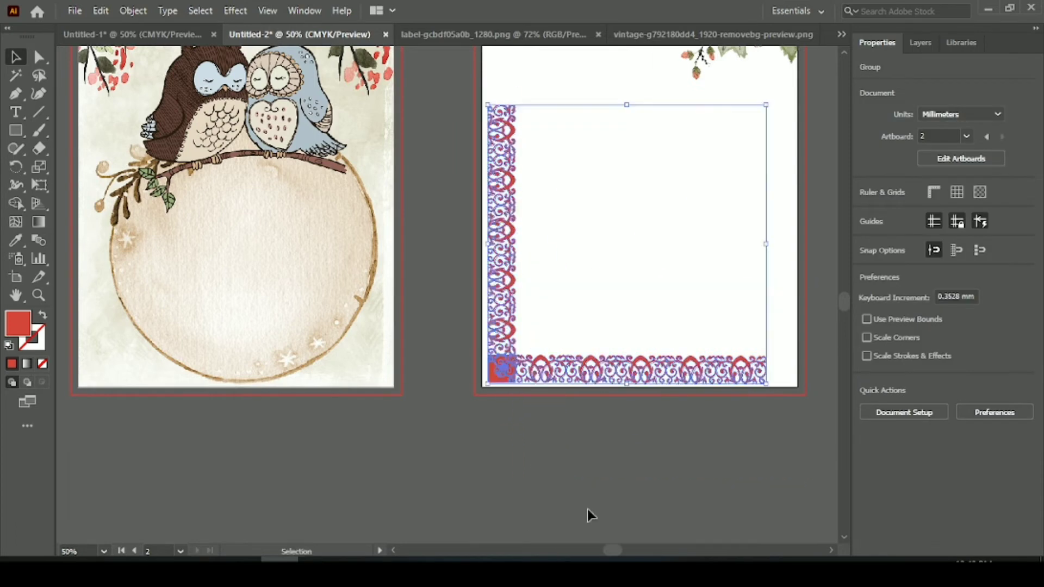
scroll(587, 509, down, 3)
drag(500, 228, 500, 519)
click(421, 393)
scroll(420, 394, down, 3)
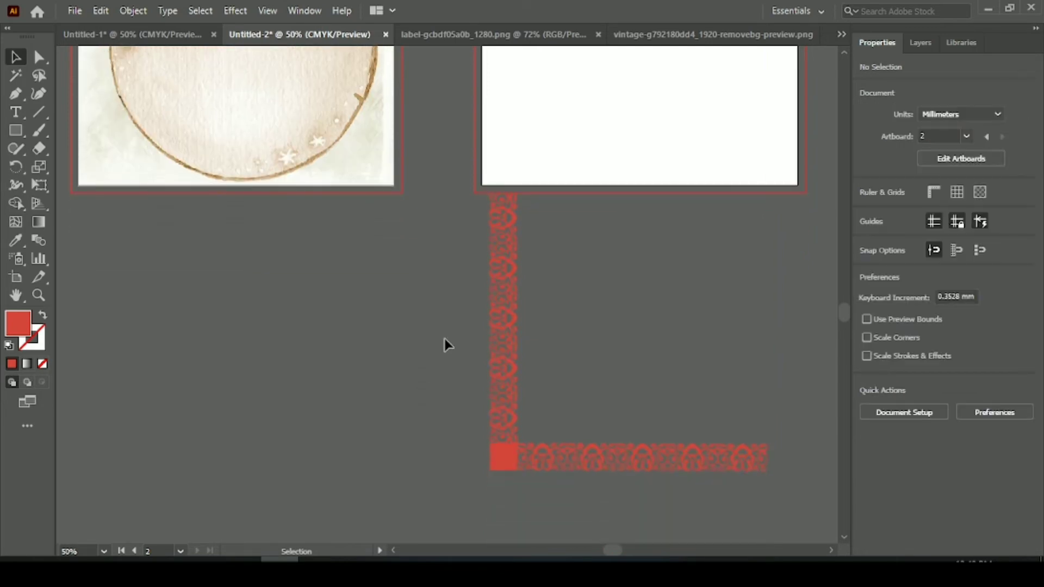
Ungroup the border and its corner piece, then delete the solid red square covering the corner ornament
right_click(511, 428)
click(582, 286)
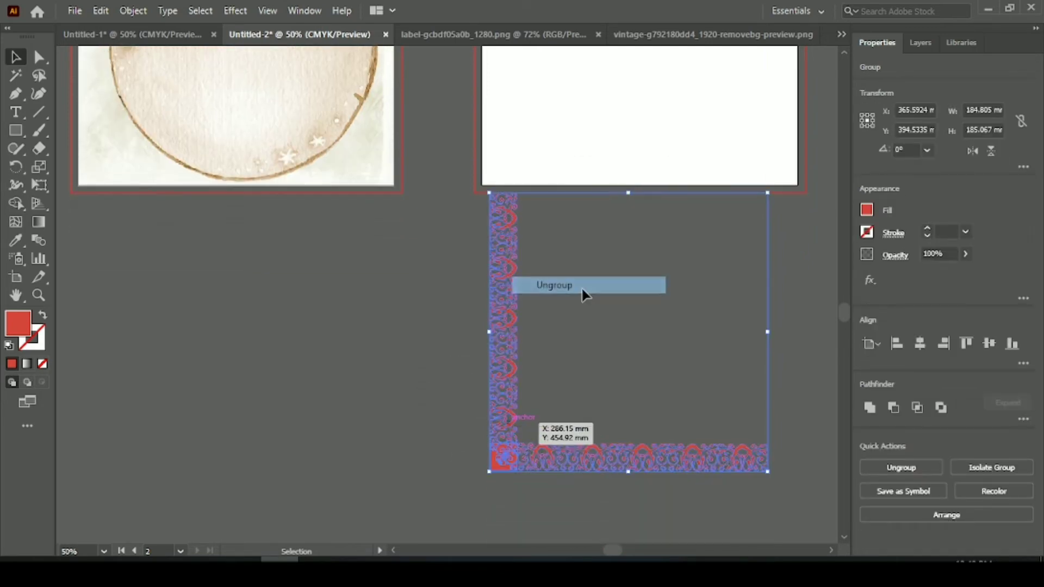
click(409, 327)
right_click(511, 465)
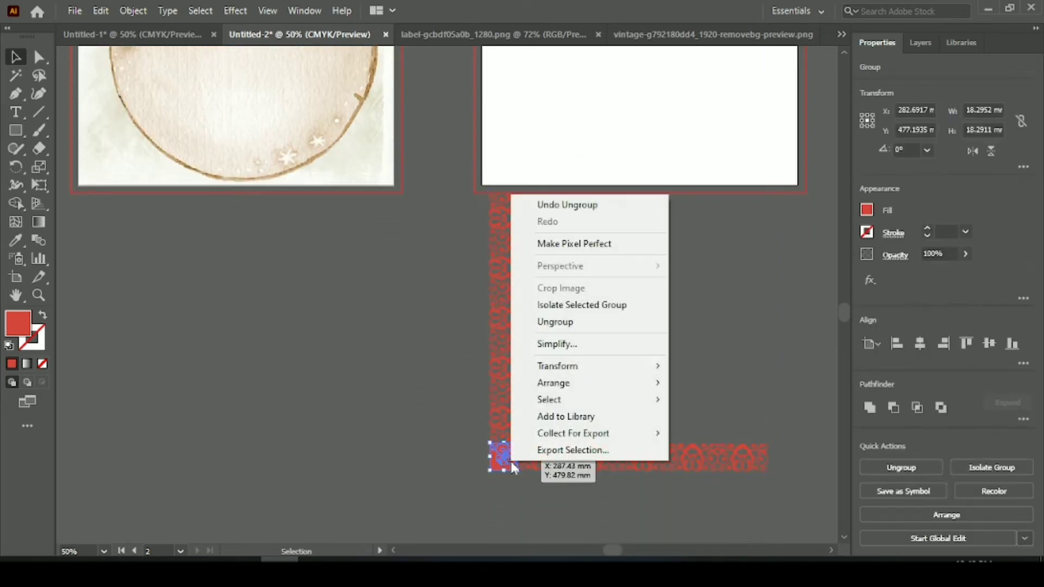
click(573, 325)
click(465, 456)
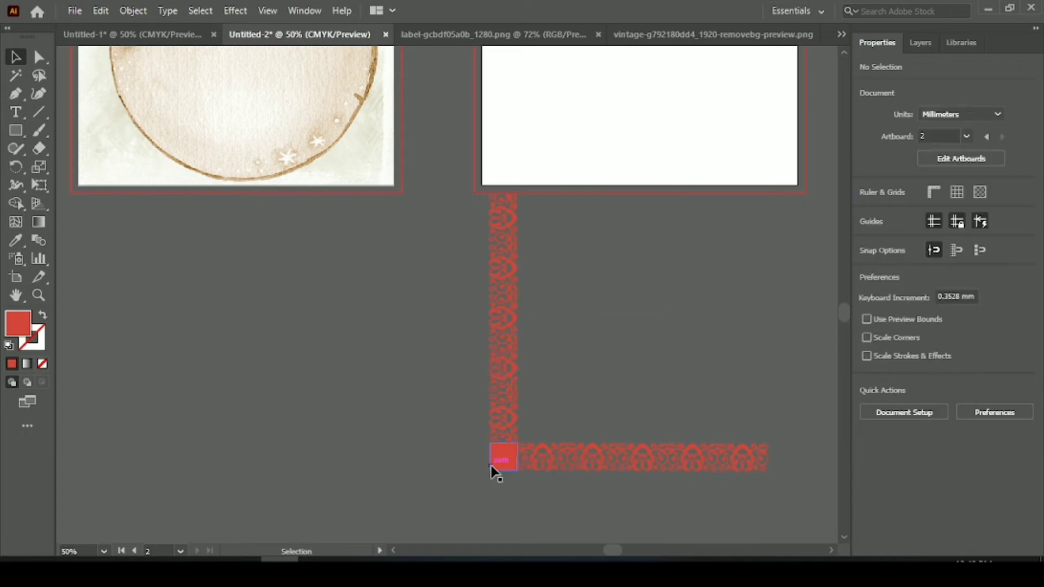
drag(492, 467, 354, 438)
key(Delete)
scroll(470, 370, up, 2)
drag(507, 419, 525, 214)
key(ctrl+z)
click(436, 357)
Group all remaining border pieces and move the group back up onto the second artboard
scroll(436, 358, down, 1)
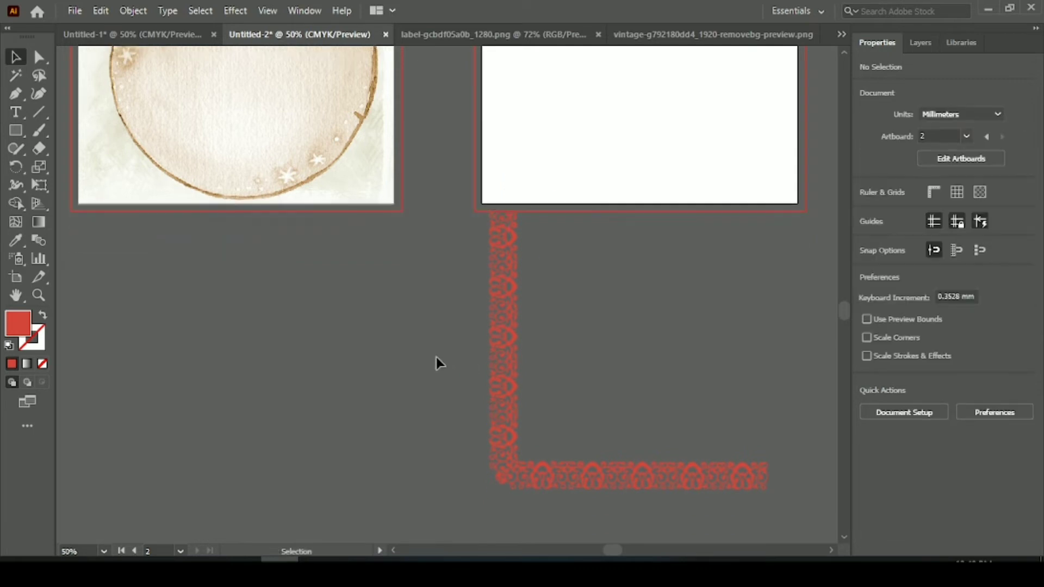
drag(731, 496, 750, 508)
right_click(510, 357)
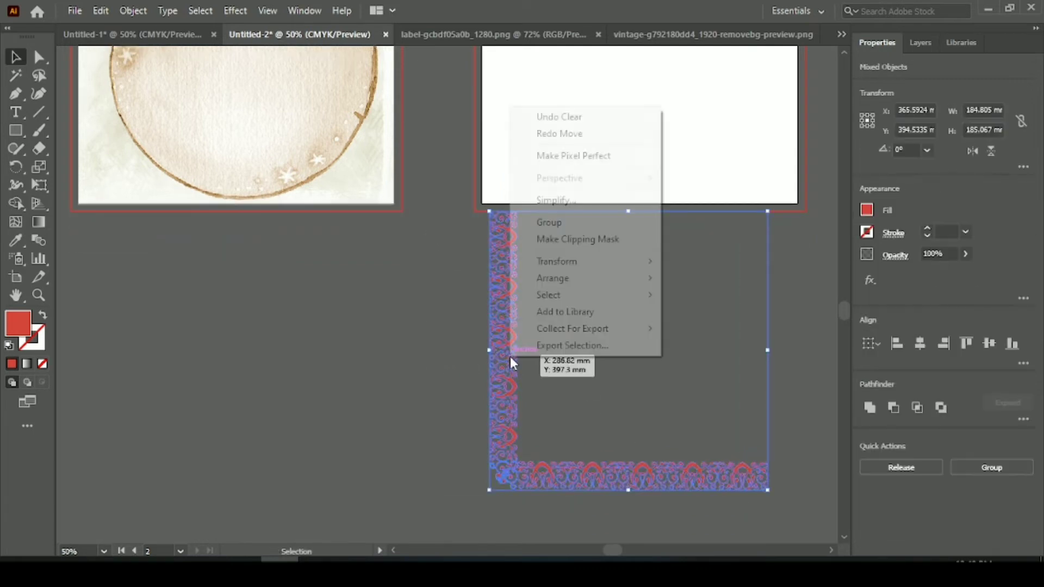
click(571, 222)
scroll(533, 323, up, 1)
drag(503, 370, 501, 114)
scroll(542, 170, up, 7)
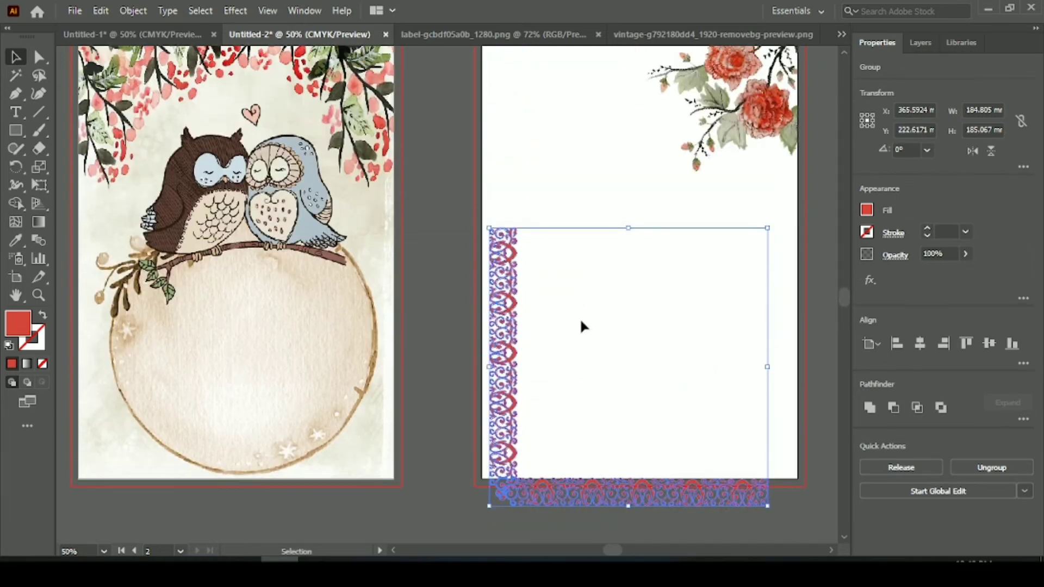
Nudge the border up and left into the artboard's lower-left corner, at about X 363.8 mm, Y 201.8 mm
key(Up)
key(Up)
key(Up)
key(Up)
key(Up)
key(Up)
key(Up)
key(Up)
key(Up)
key(Up)
key(Up)
key(Up)
key(Up)
key(Up)
key(Up)
key(Up)
key(Up)
key(Up)
key(Up)
key(Up)
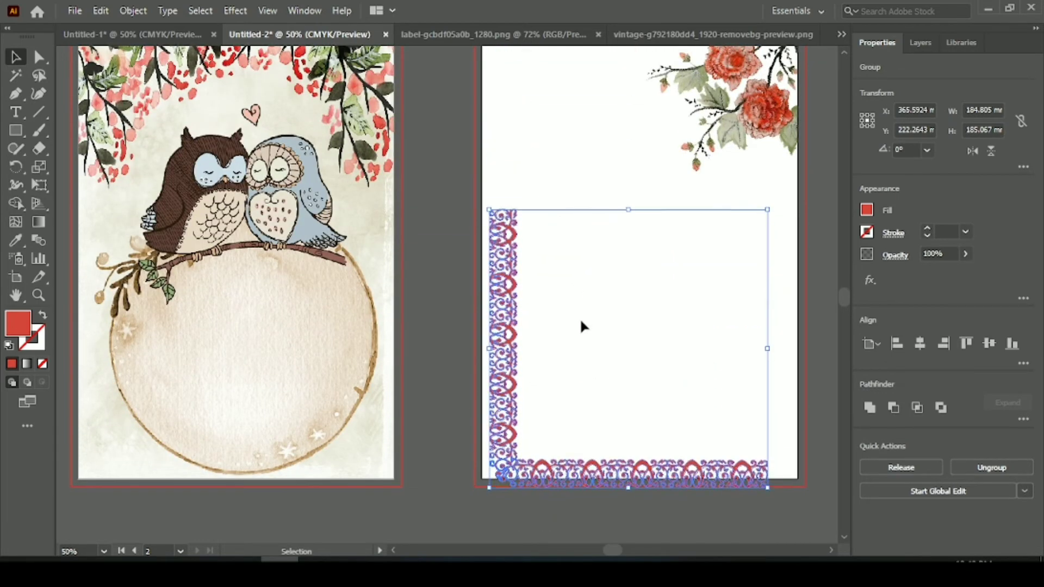
key(Left)
key(Left)
key(Left)
key(Left)
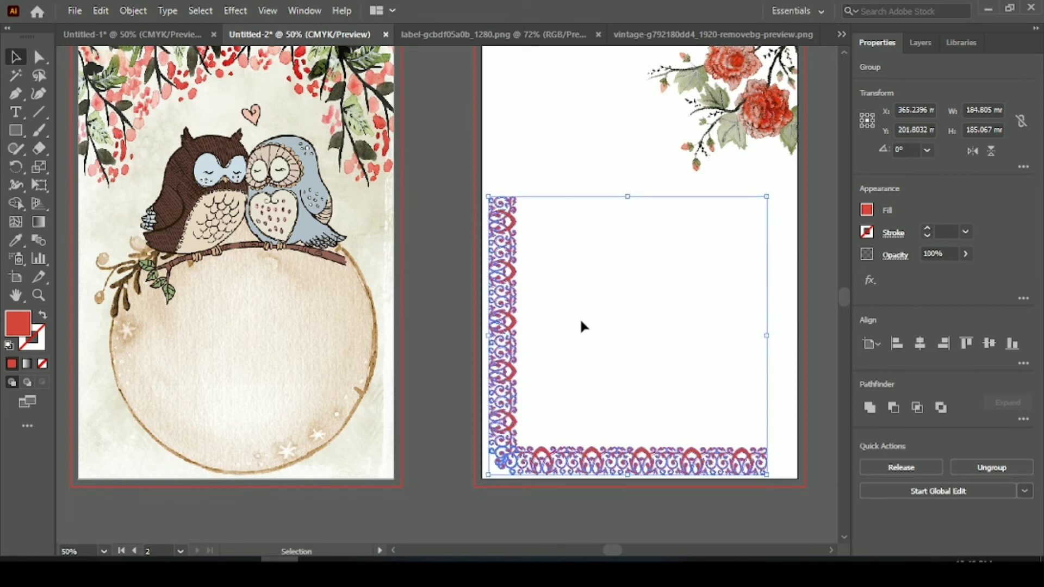
key(Down)
key(Left)
key(Left)
key(Left)
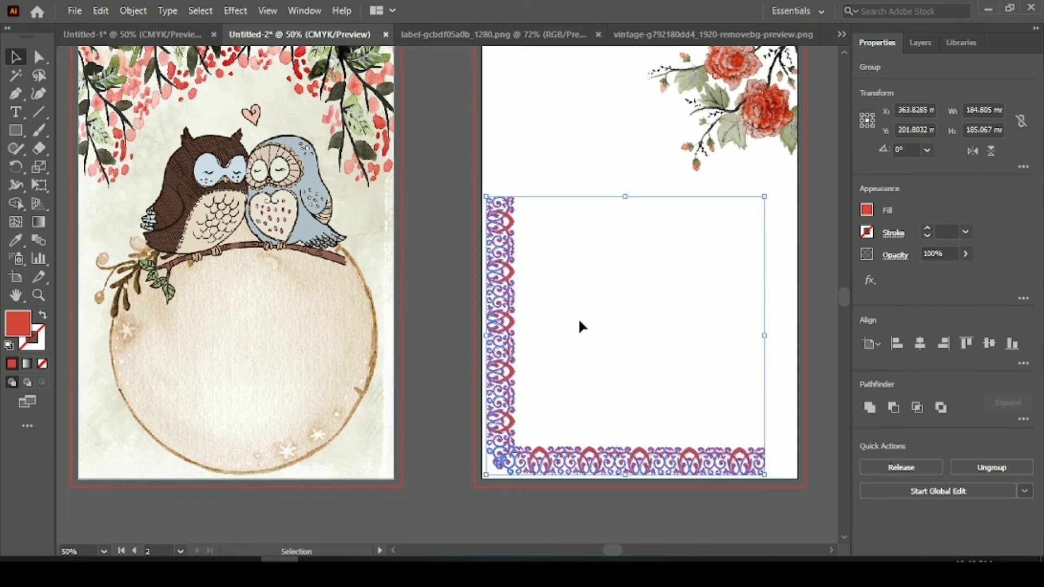
click(443, 244)
scroll(442, 240, up, 1)
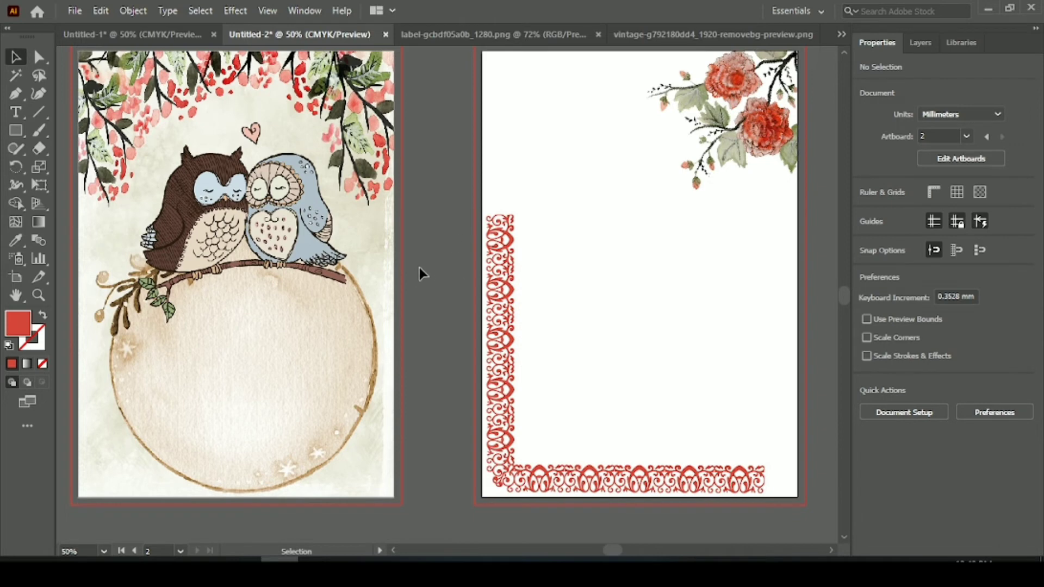
Write centred "Just want to Open my Heart and Let you know that You mean the world to me and i want to stay in My life Forever"
click(16, 115)
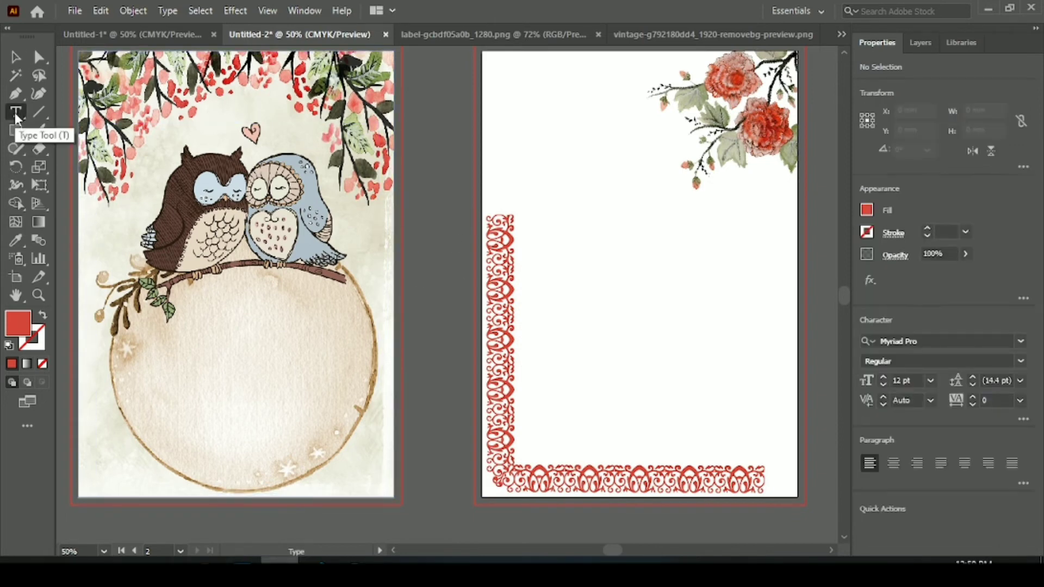
click(575, 224)
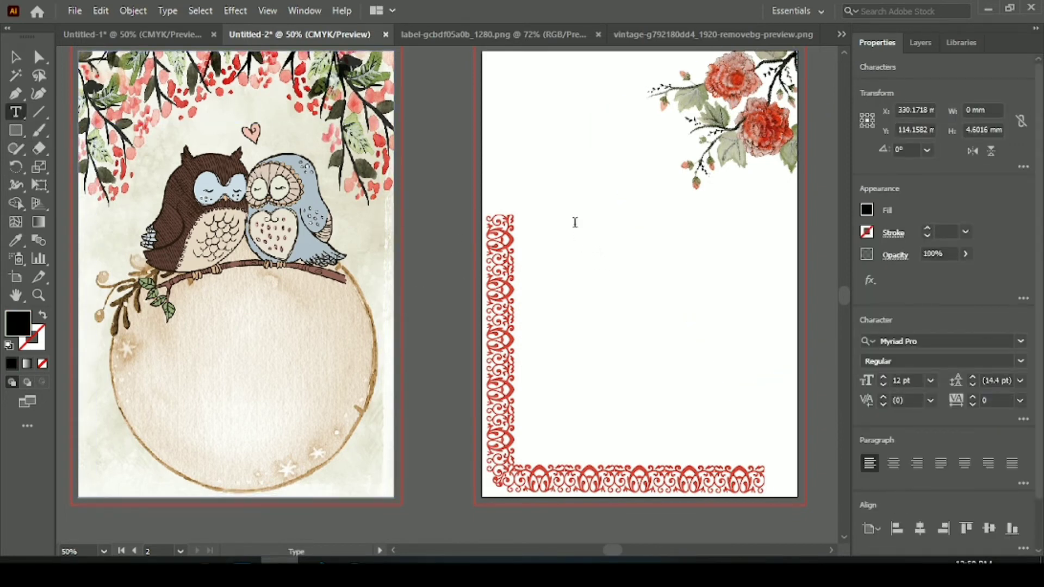
text(ust want to Open my Heart and Let you know that You mean the world to me and i want to stay in My life Forever)
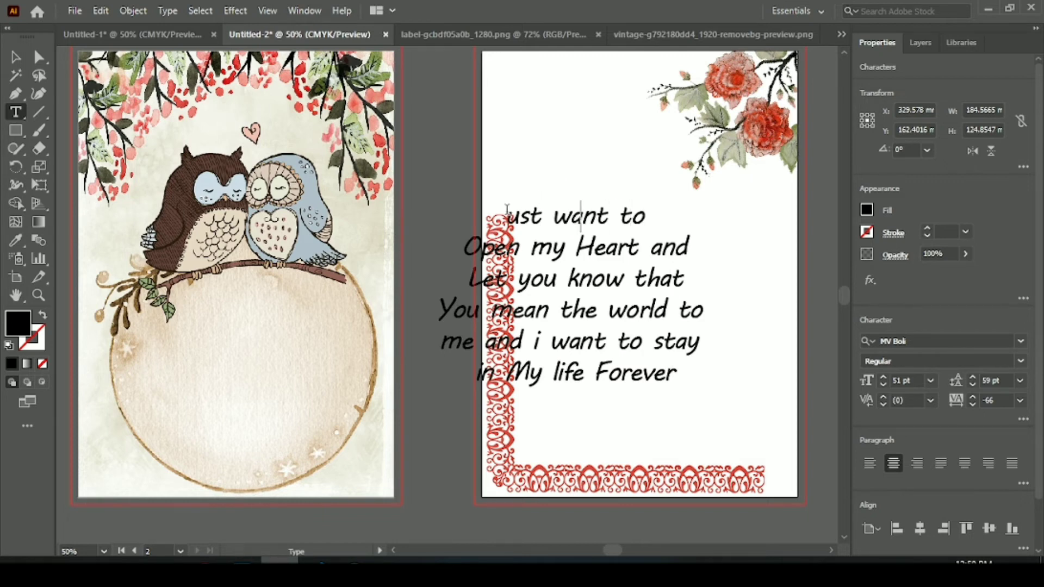
text(J)
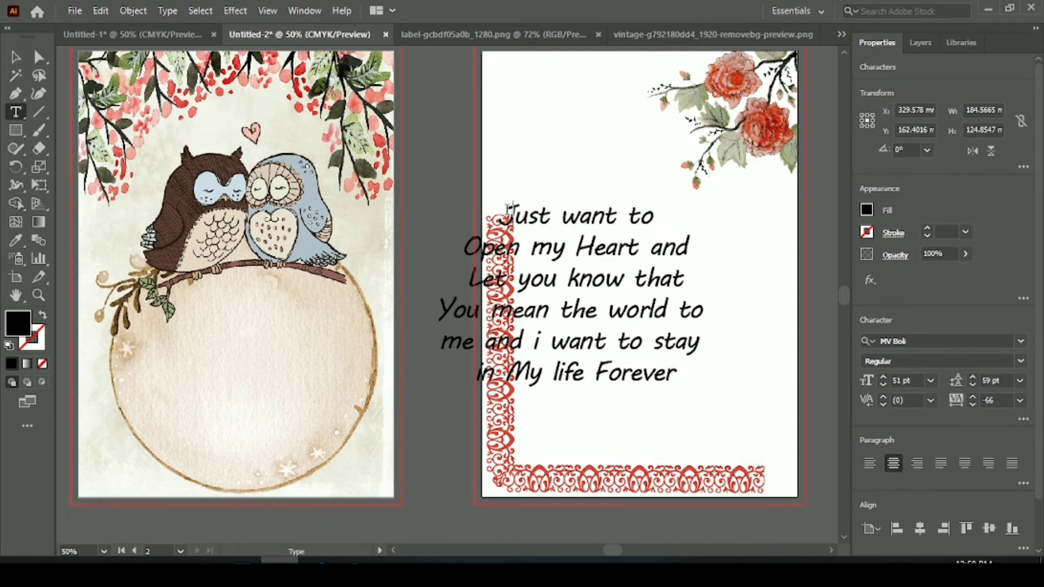
Align the message text to the second artboard's horizontal centre and bottom edge
click(16, 56)
click(540, 307)
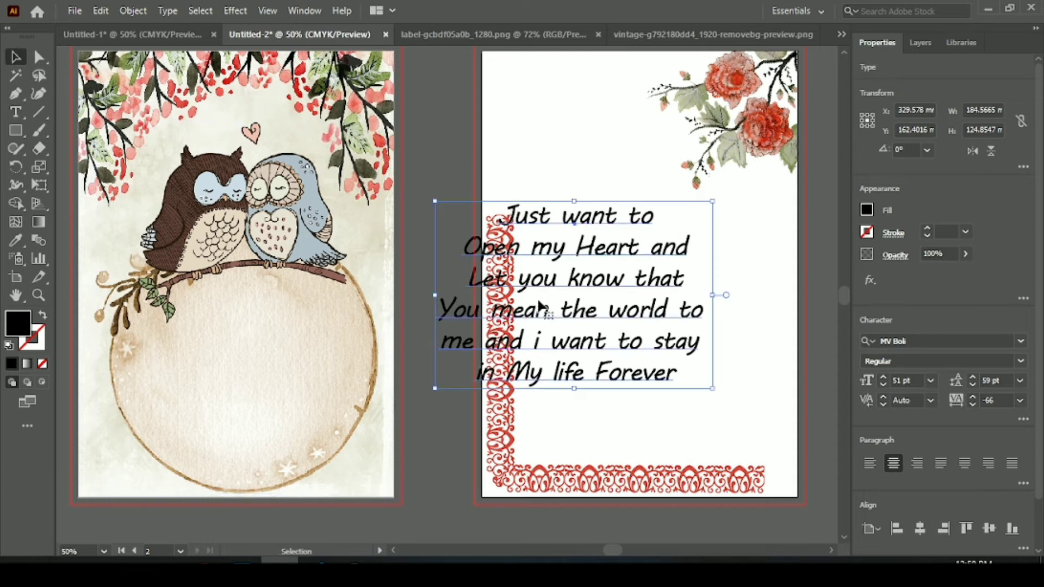
click(923, 527)
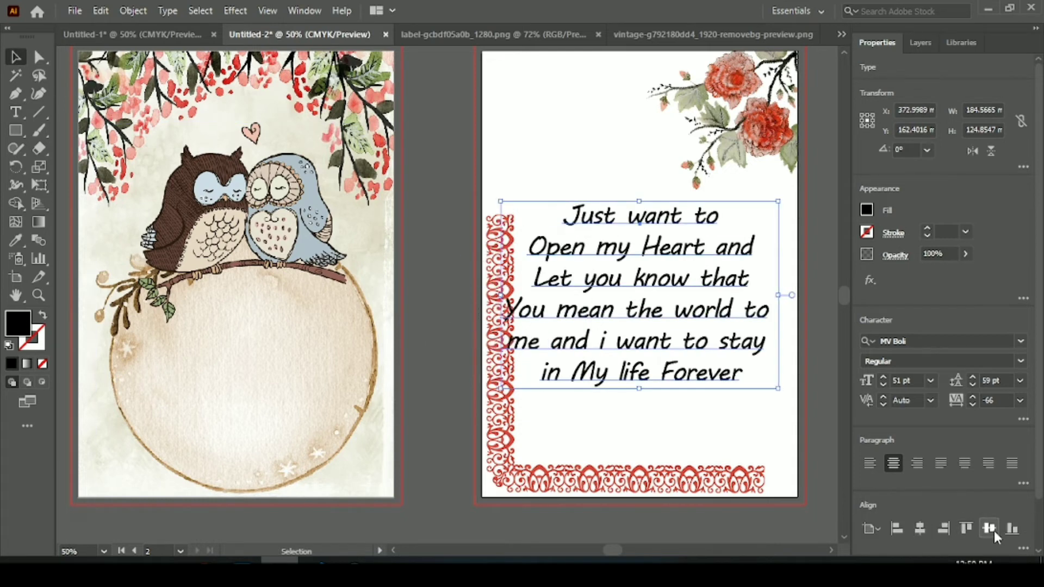
click(992, 530)
click(1014, 533)
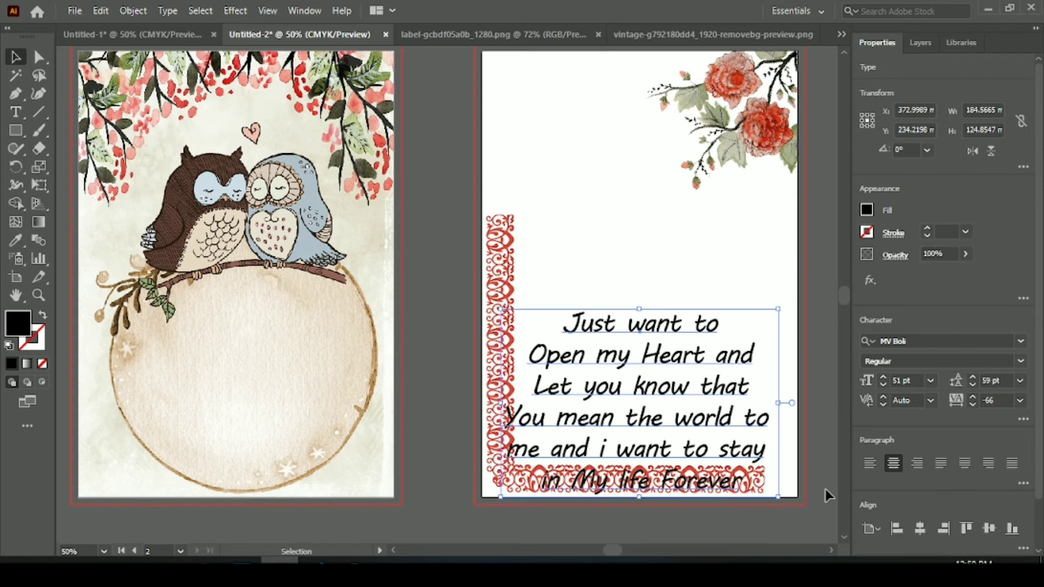
Nudge the message up and right until it clears both border arms, at about X 384.3 mm, Y 190.5 mm
key(shift+Up)
key(shift+Up)
key(shift+Up)
key(shift+Up)
key(shift+Up)
key(shift+Up)
key(shift+Up)
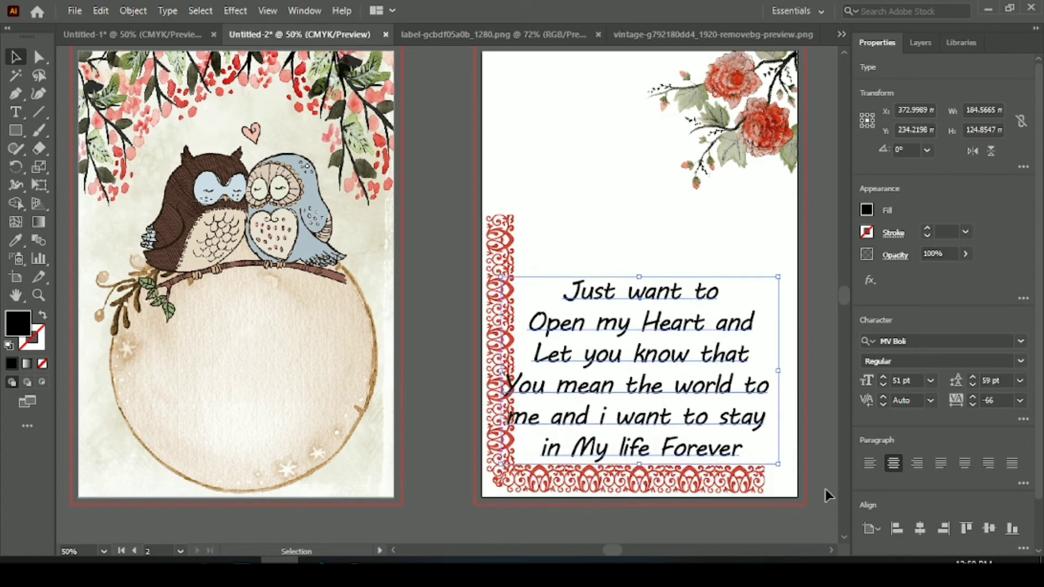
key(Right)
key(Right)
key(Right)
key(Right)
key(Right)
key(Right)
key(Right)
key(Right)
key(Up)
key(Up)
key(Up)
key(Up)
key(Up)
key(Up)
key(Up)
key(Up)
key(Up)
key(Up)
key(Up)
key(Up)
key(Up)
key(Up)
key(Up)
key(Up)
key(Up)
key(Up)
key(Up)
key(Up)
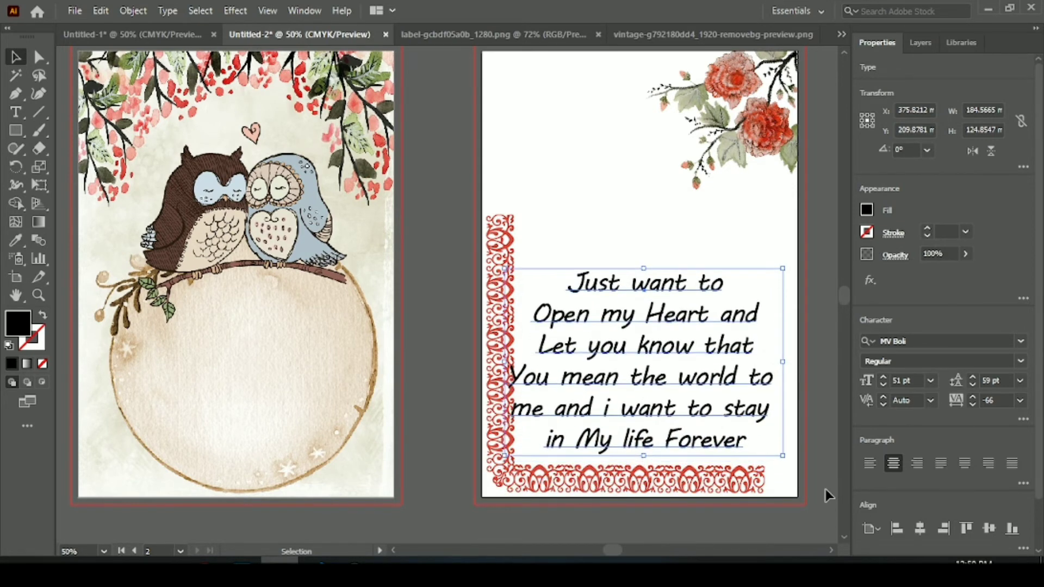
key(Right)
key(Right)
key(Right)
key(Right)
key(Right)
key(Right)
key(Right)
key(Right)
key(Right)
key(Right)
key(Right)
key(Right)
key(Right)
key(Right)
key(Right)
key(Right)
key(Right)
key(Right)
key(Right)
key(Right)
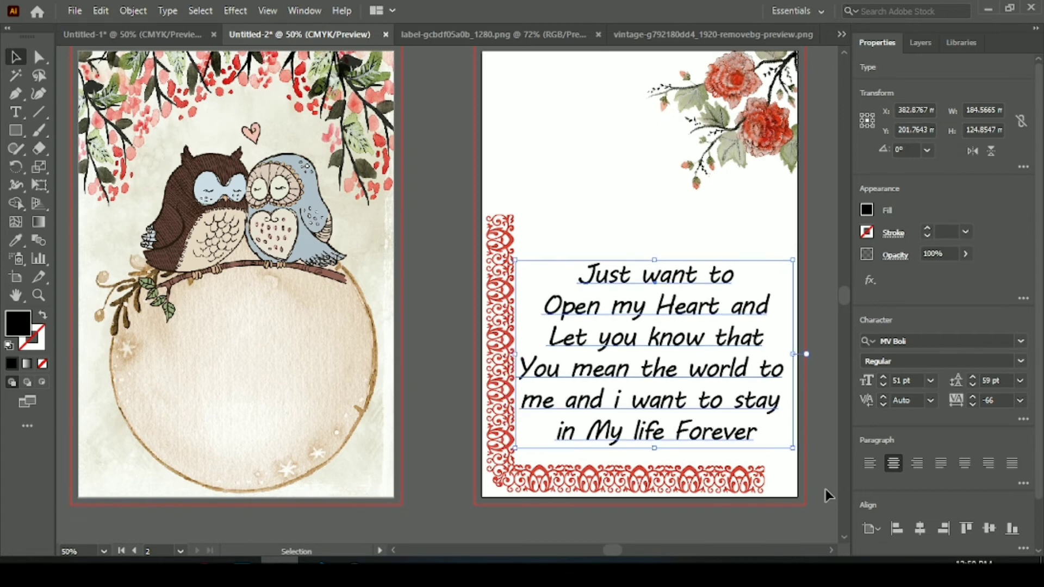
key(Left)
key(Up)
key(Up)
key(Up)
key(Up)
key(Up)
key(Up)
key(Up)
key(Up)
key(Up)
key(Up)
key(Up)
key(Up)
key(Up)
key(Up)
key(Up)
key(Up)
key(Up)
key(Up)
key(Up)
key(Up)
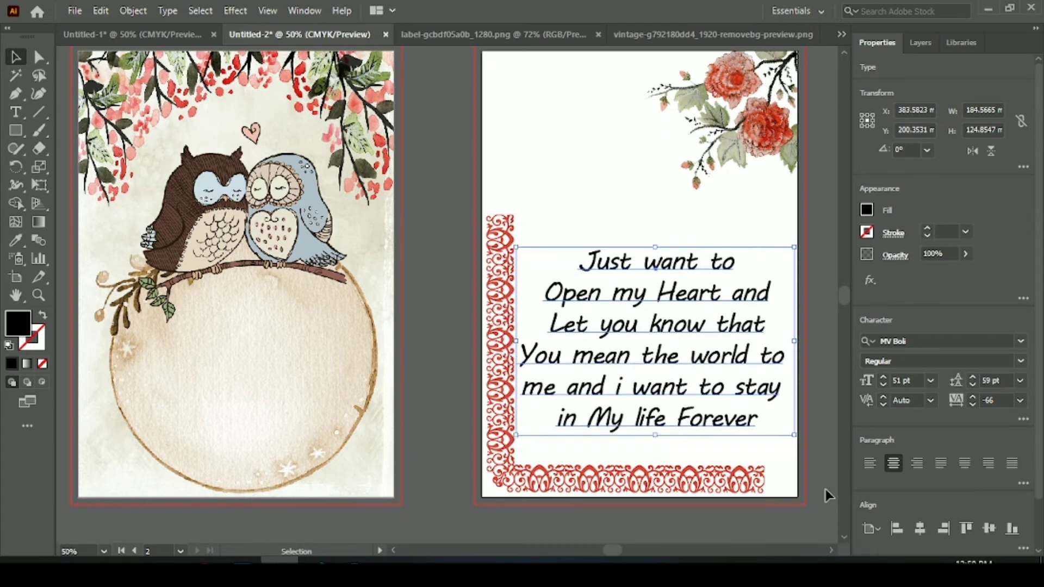
key(Right)
key(Right)
key(Right)
key(Up)
key(Up)
key(Up)
key(Up)
key(Up)
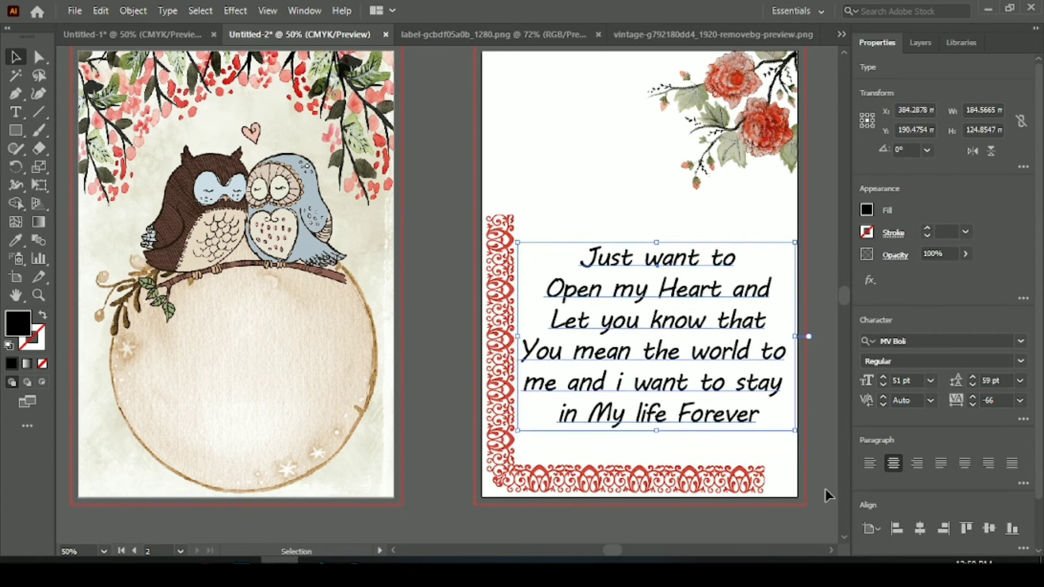
Nudge the message text on the second artboard down to about Y 191.2 mm
key(Down)
key(Down)
key(Down)
key(Down)
key(Down)
key(Down)
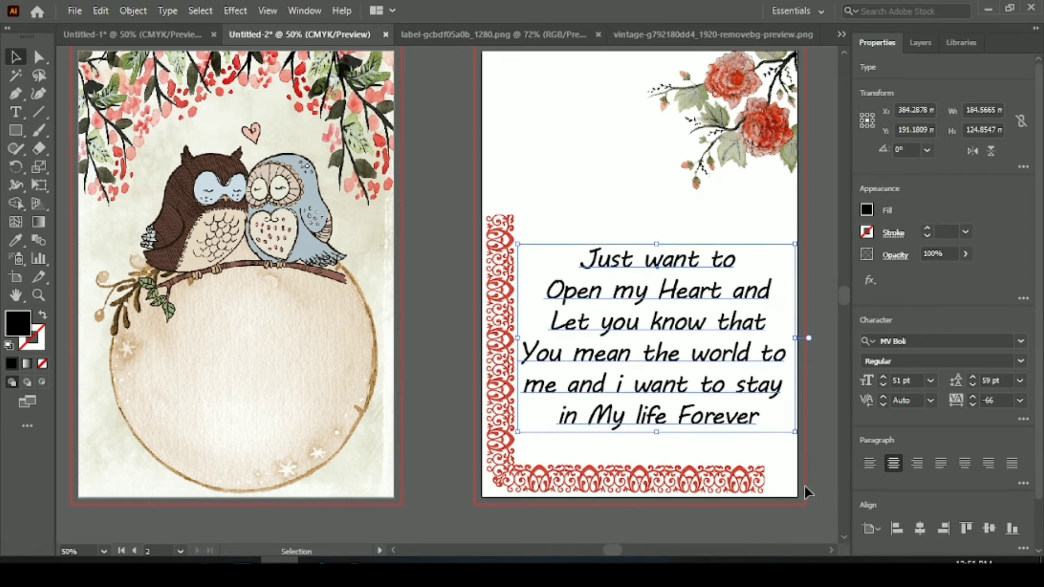
click(442, 517)
Write "Happy", "Propose" and "Day" as three separate text objects, one below the other, inside the cover's circle
click(15, 112)
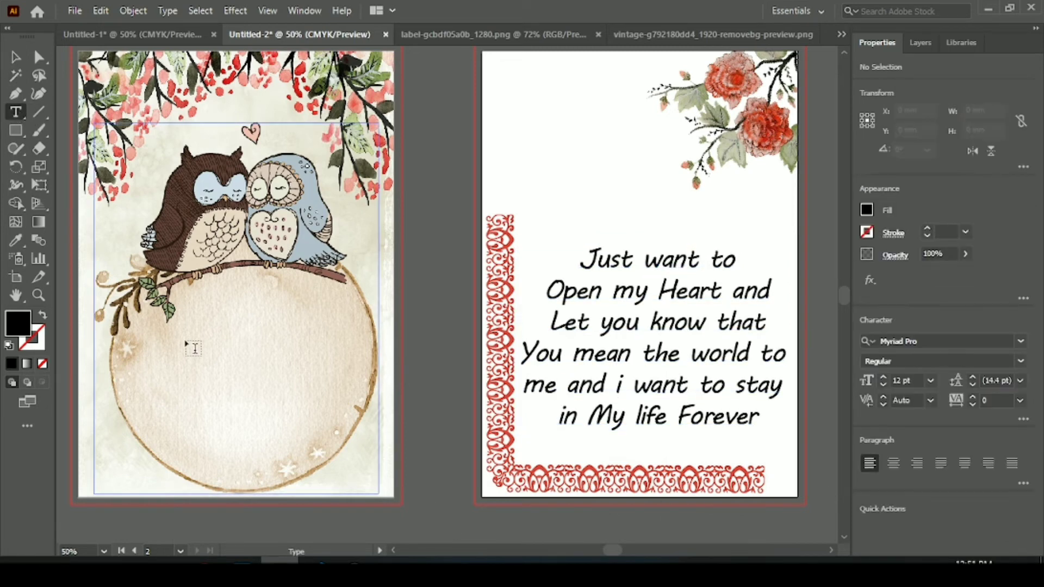
click(187, 315)
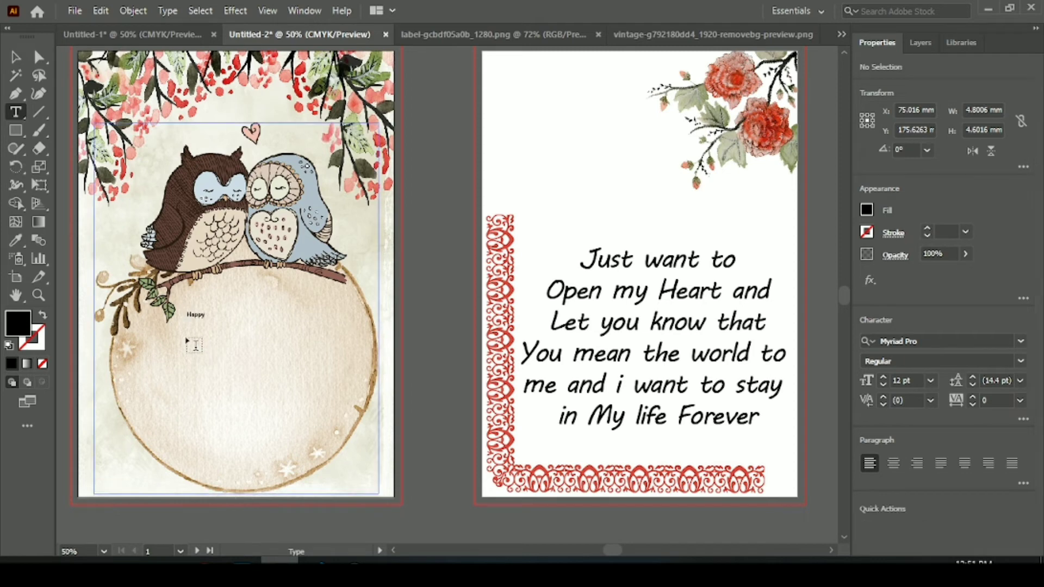
click(186, 335)
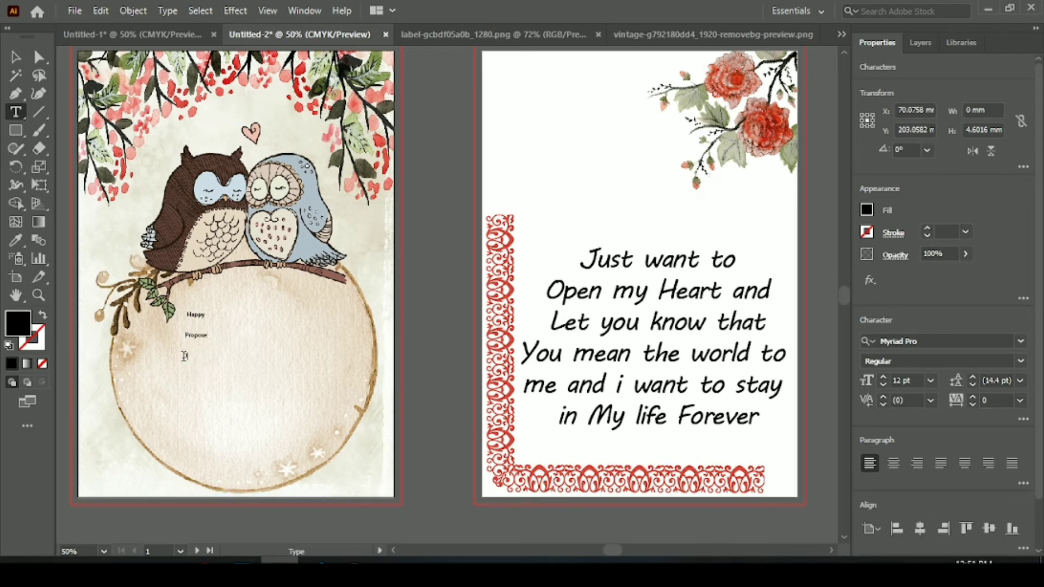
click(15, 56)
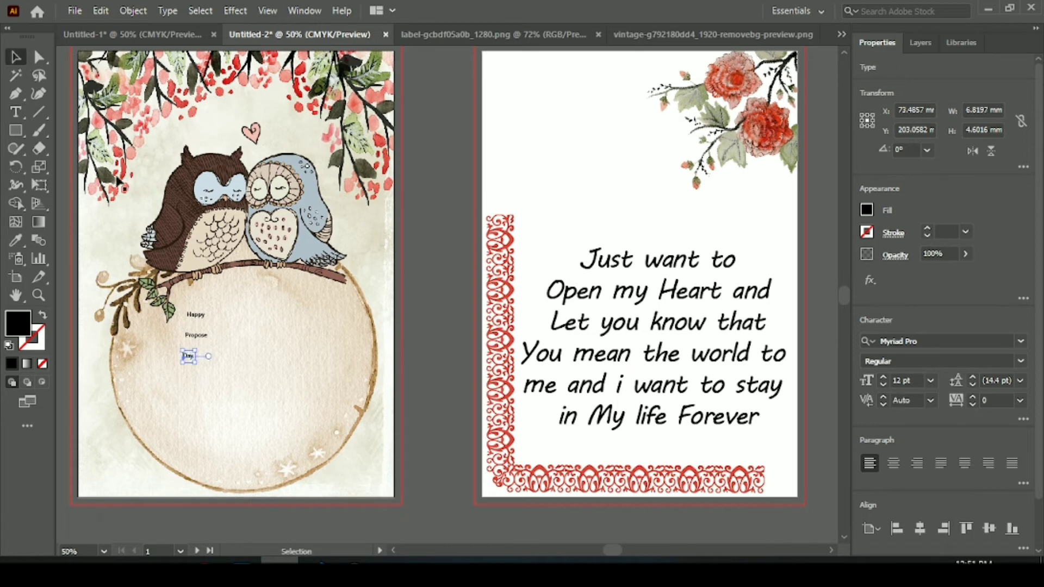
Set the font size of Happy, Propose and Day to 92 pt
shift+click(195, 315)
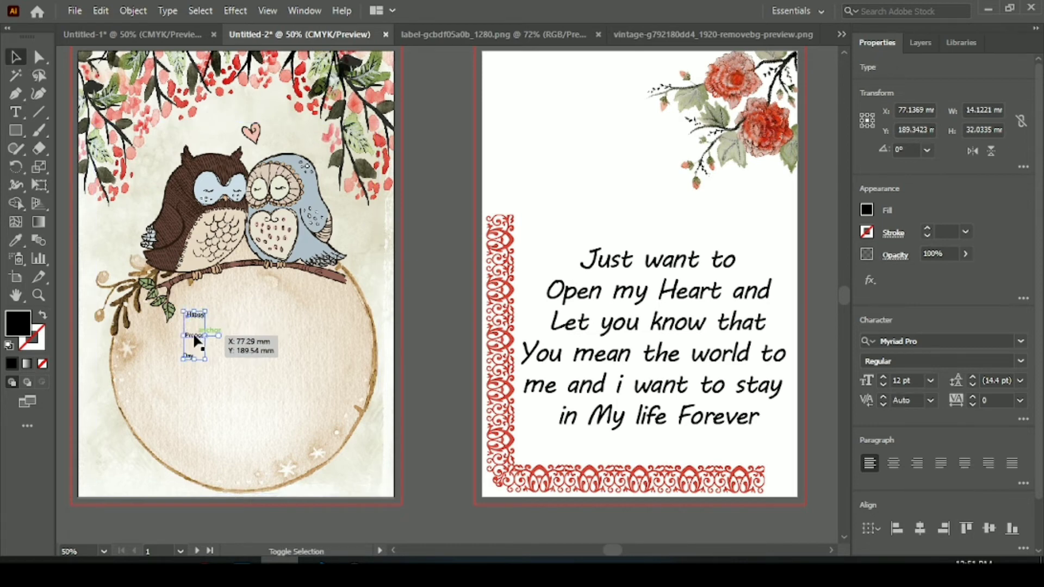
shift+click(196, 336)
click(916, 381)
key(Up)
key(Up)
key(Up)
key(Up)
key(Up)
key(Up)
key(Up)
key(Up)
key(Up)
key(Up)
key(Up)
key(Up)
key(Up)
key(Up)
key(Up)
key(Up)
key(Up)
key(Up)
key(Up)
key(Up)
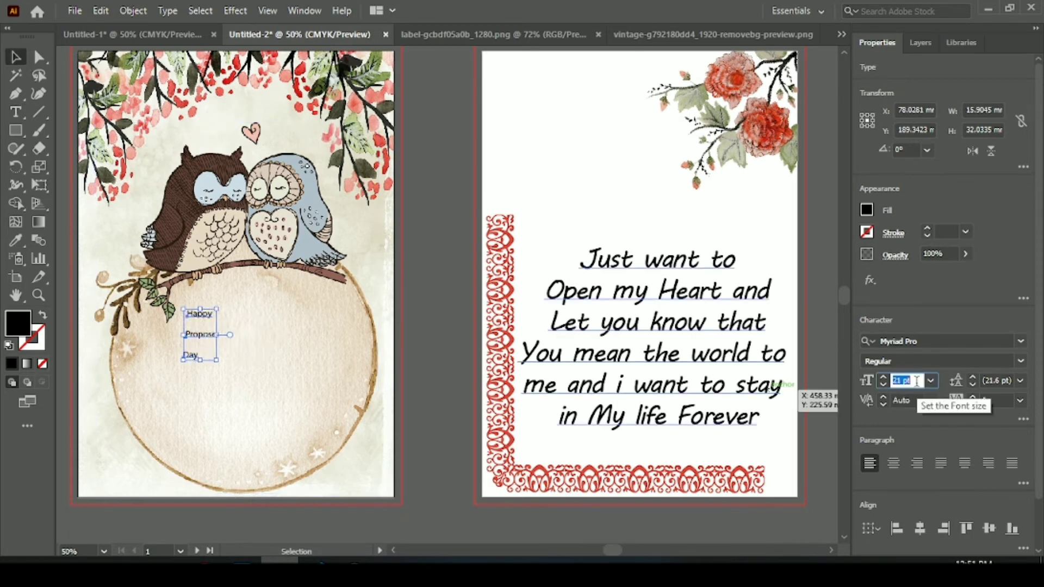
key(Up)
key(Up)
key(Up)
key(Up)
key(Up)
key(Up)
key(Up)
key(Up)
key(Up)
key(Up)
key(Up)
key(Up)
key(Up)
key(Up)
key(Up)
key(Up)
key(Up)
key(Up)
key(Up)
key(Up)
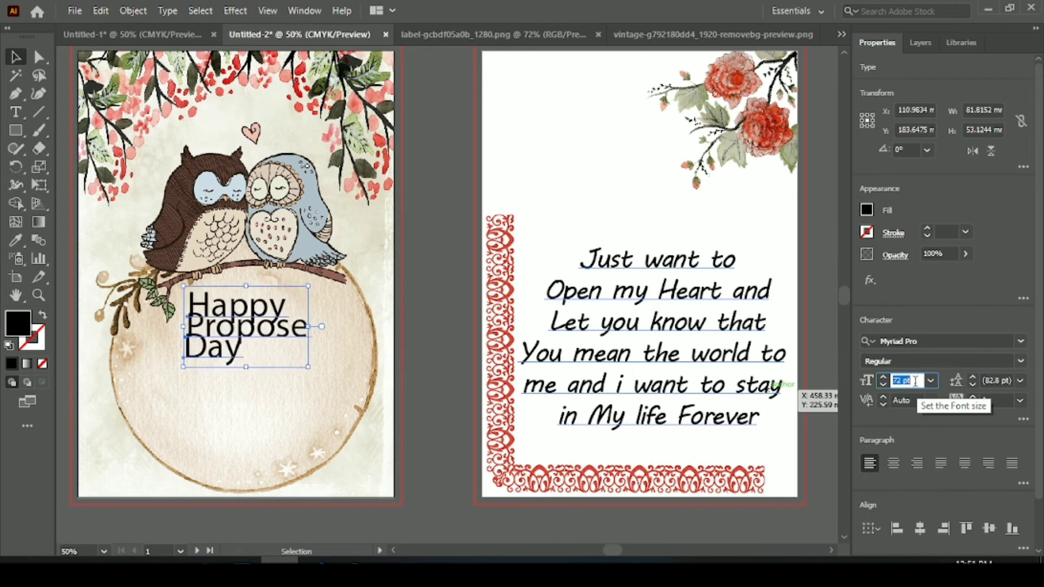
Set the three cover words in the Gadamer Regular font
click(1020, 341)
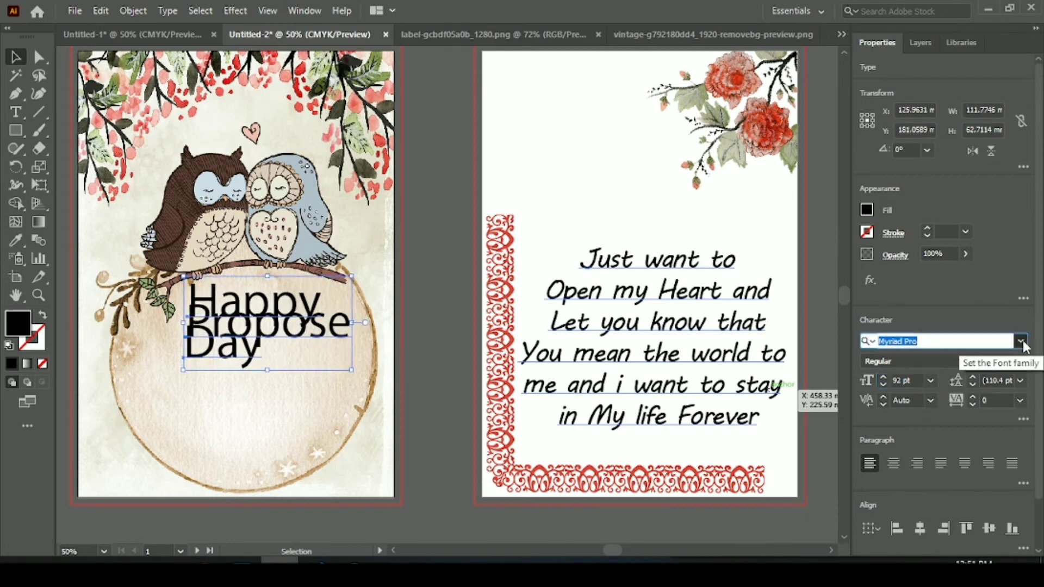
click(907, 466)
click(446, 502)
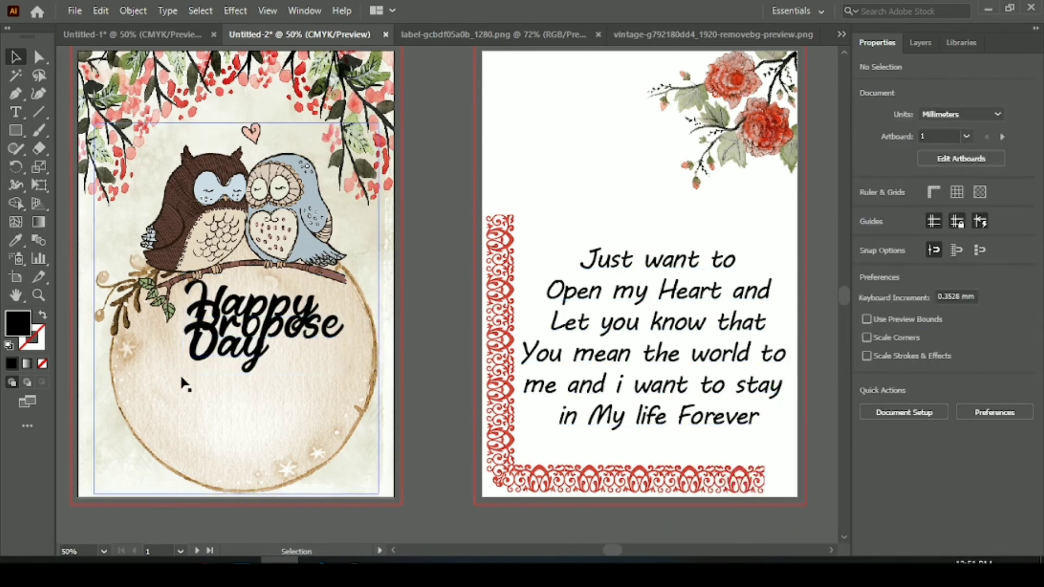
Spread Propose and Day below Happy within the circle and align the horizontal centres of the three words
drag(223, 350, 226, 372)
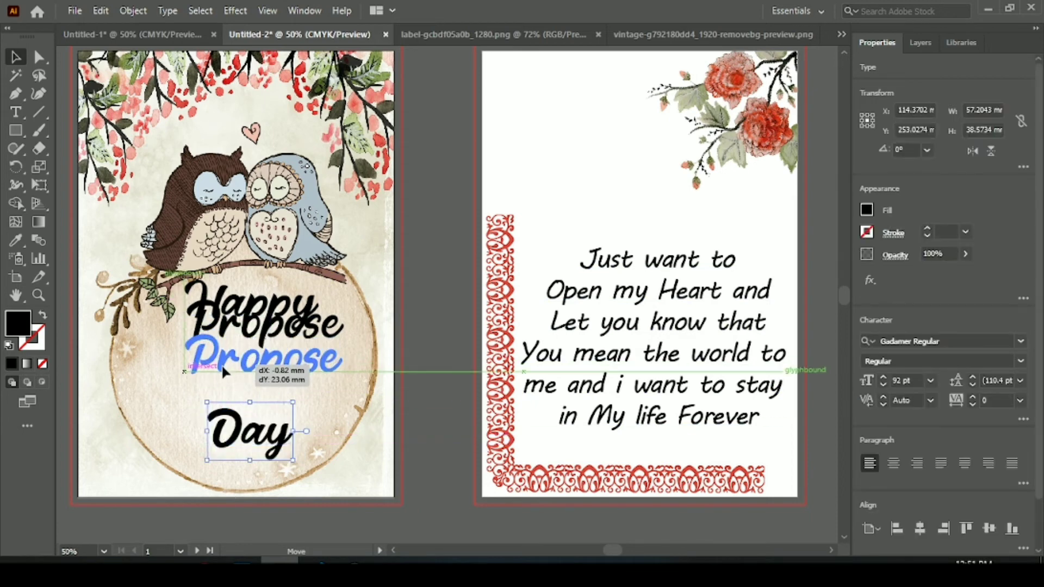
shift+click(243, 327)
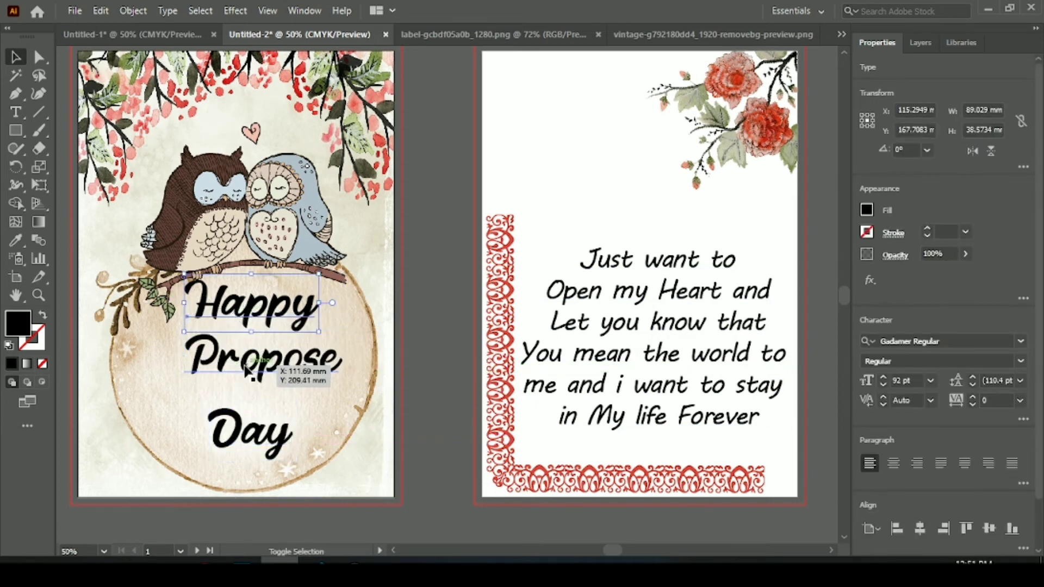
shift+click(253, 432)
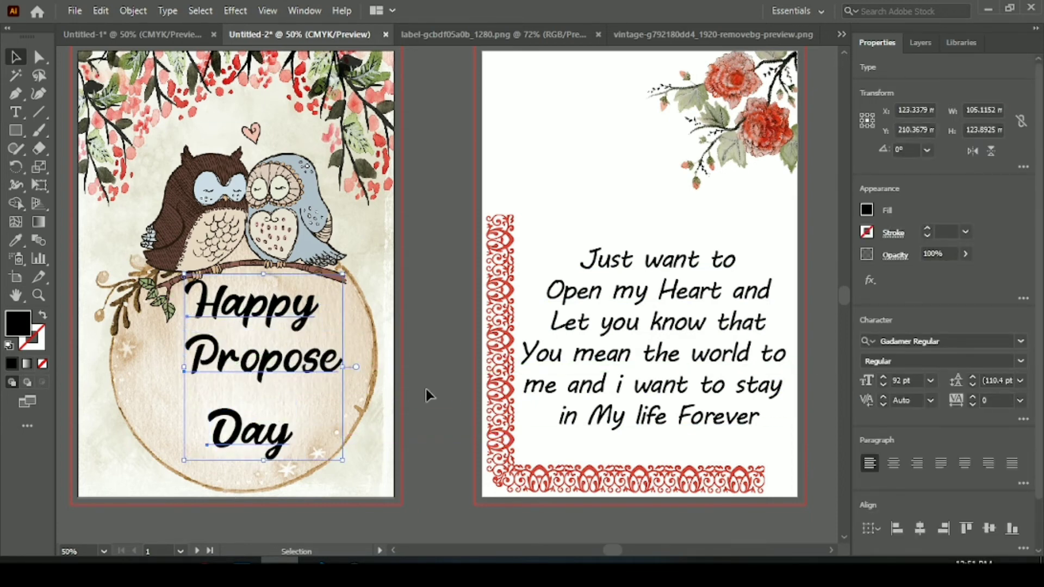
click(921, 527)
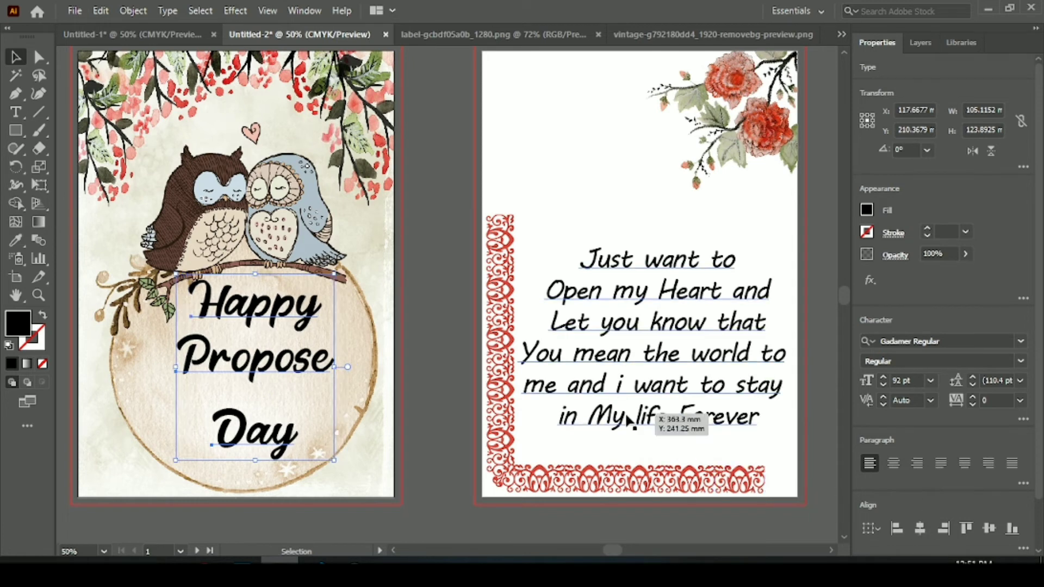
Move Day slightly up, and enlarge all three cover words to 115 pt
click(433, 367)
click(242, 427)
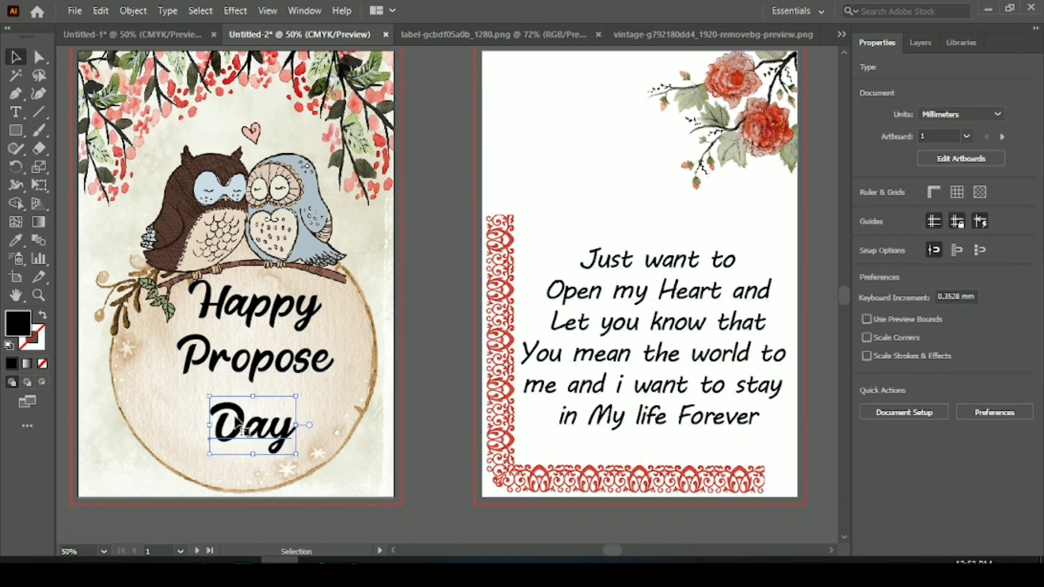
shift+click(289, 308)
shift+click(292, 359)
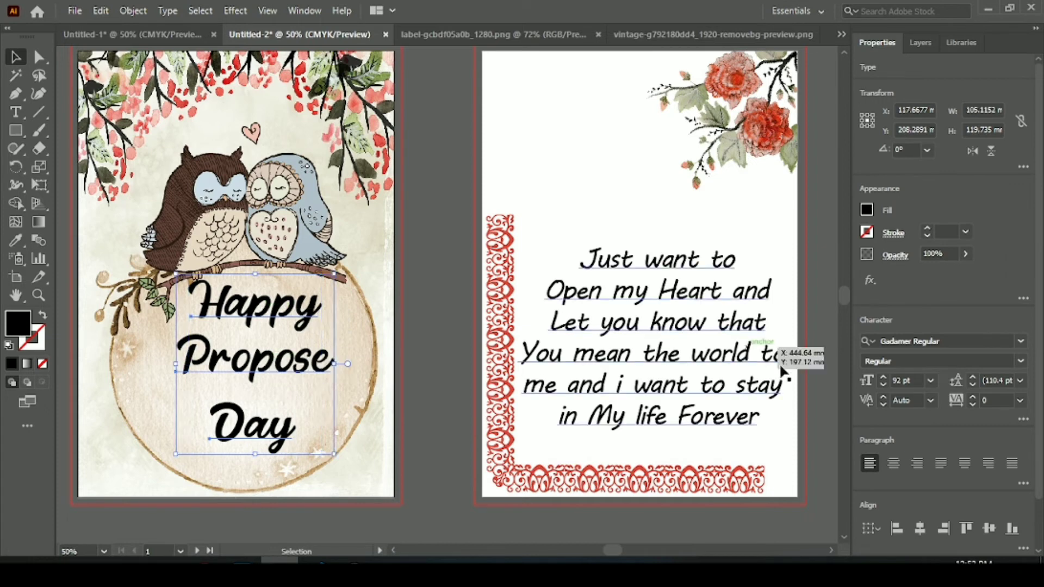
click(895, 381)
scroll(900, 380, up, 19)
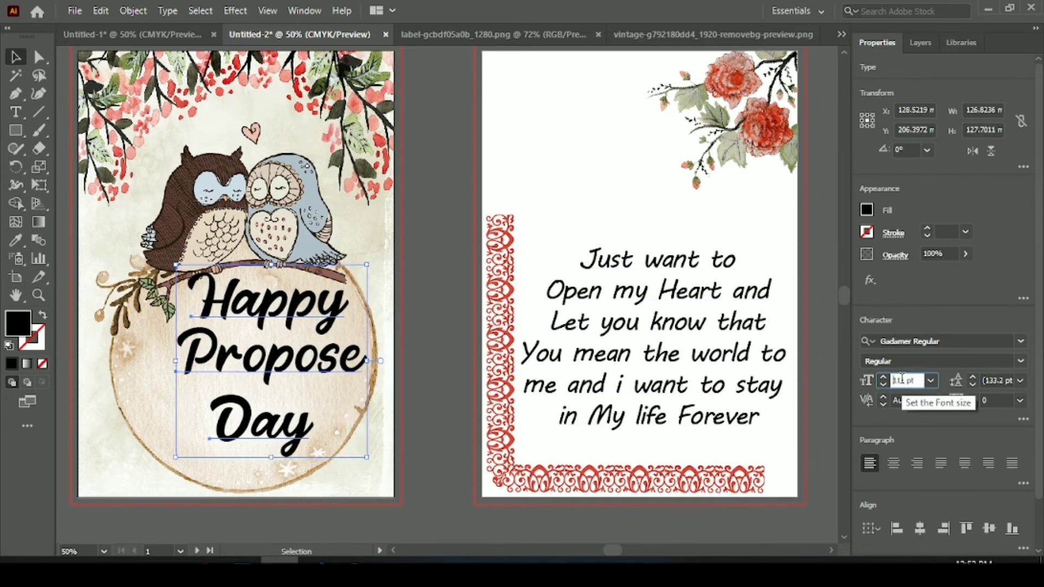
scroll(901, 379, up, 4)
click(451, 329)
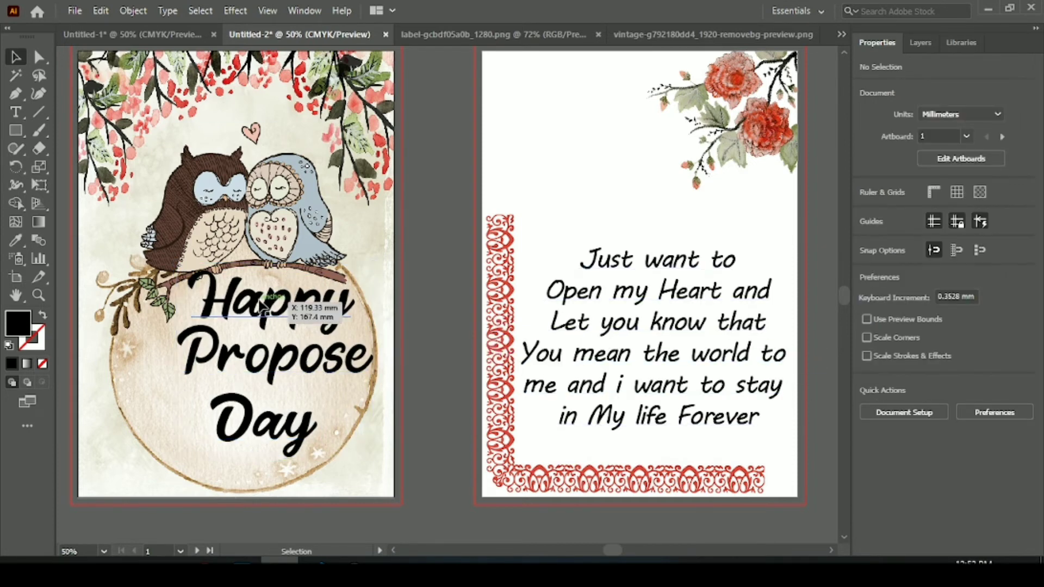
Centre Happy on the first artboard, and nudge it down to about Y 166.5 mm
click(262, 309)
click(918, 531)
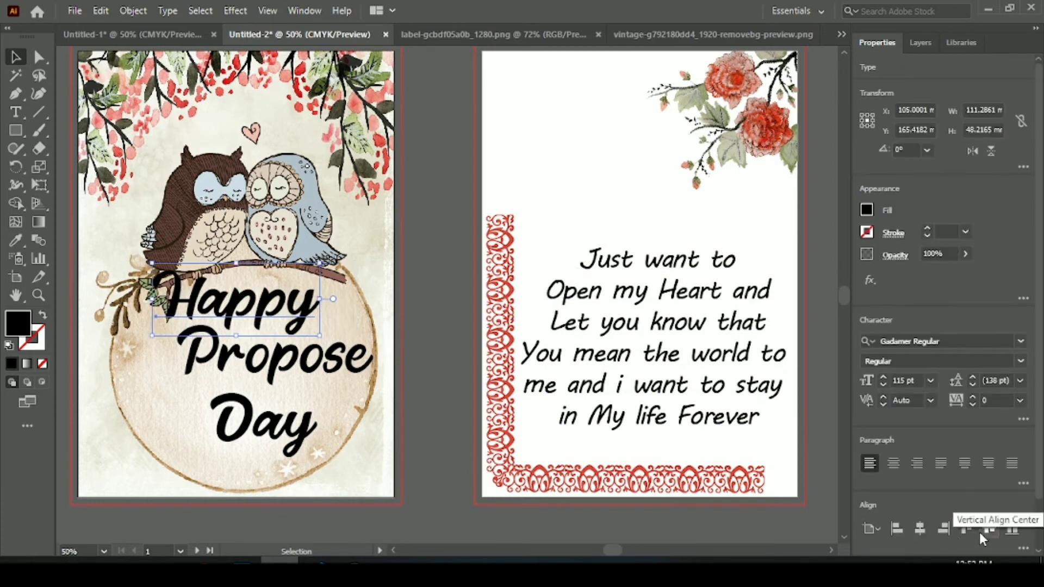
click(991, 529)
key(Down)
key(Down)
key(Down)
key(Down)
key(Down)
key(Down)
key(Down)
key(Down)
key(Down)
key(Down)
key(Down)
key(Down)
key(Down)
key(Down)
key(Down)
key(Down)
key(Down)
key(Down)
key(Down)
key(Down)
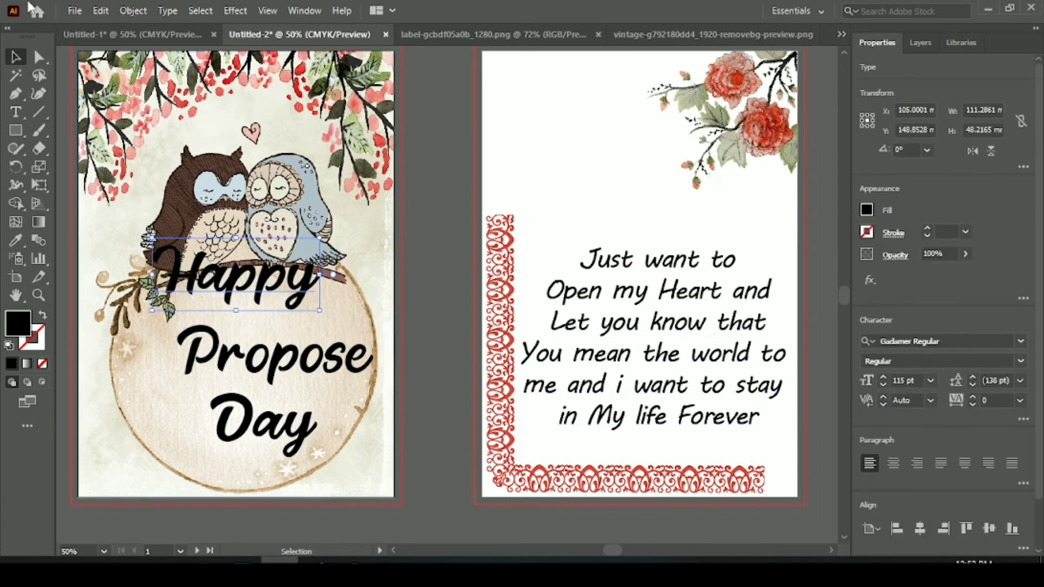
key(Down)
key(Down)
key(Down)
key(Down)
key(Down)
key(Down)
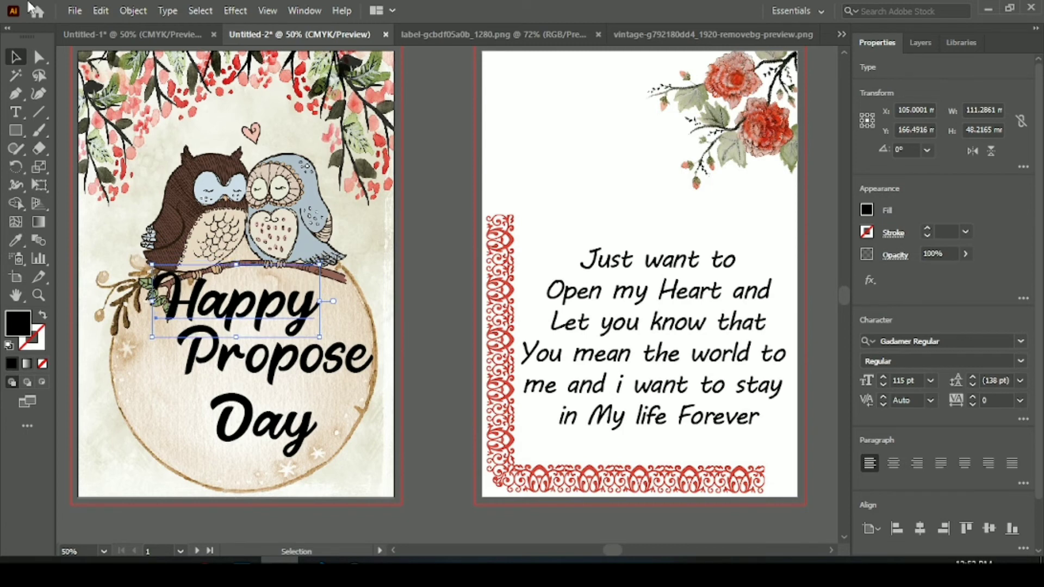
Move Propose, Happy and Day lower inside the circle as three closely stacked lines
drag(223, 374, 228, 393)
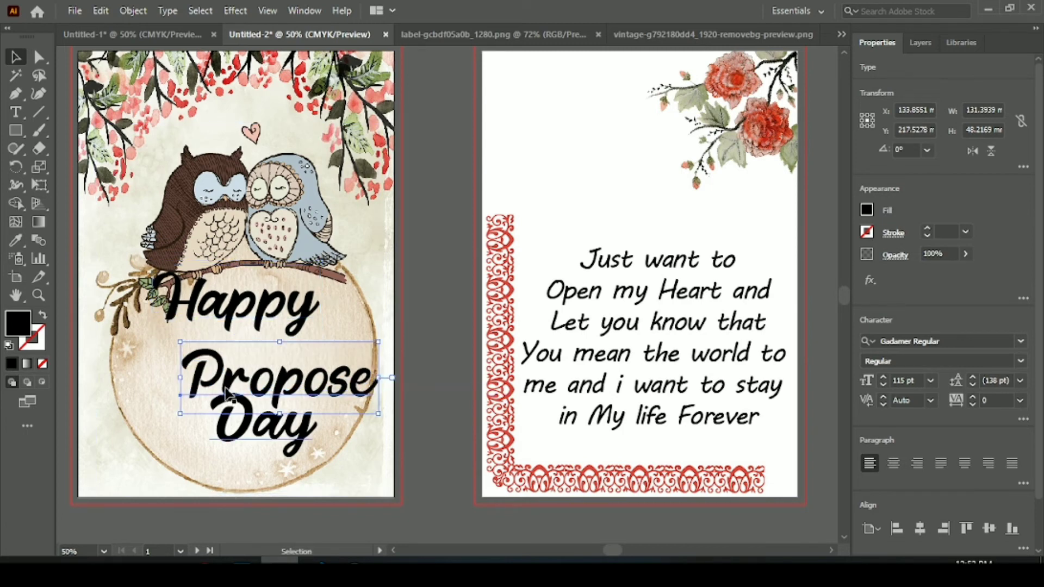
drag(227, 321, 237, 353)
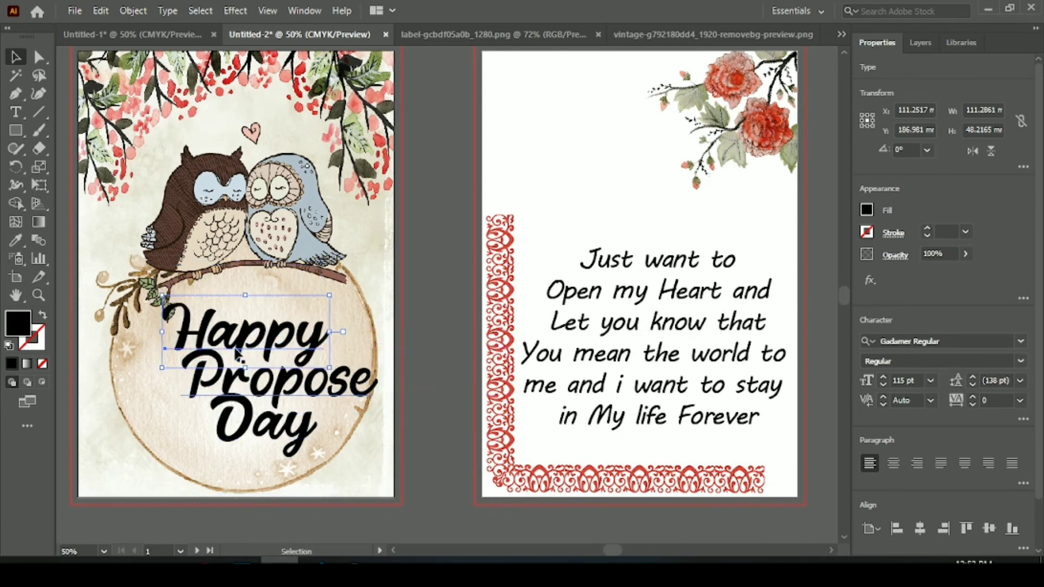
click(428, 368)
drag(612, 550, 604, 550)
drag(400, 424, 387, 434)
drag(407, 393, 383, 401)
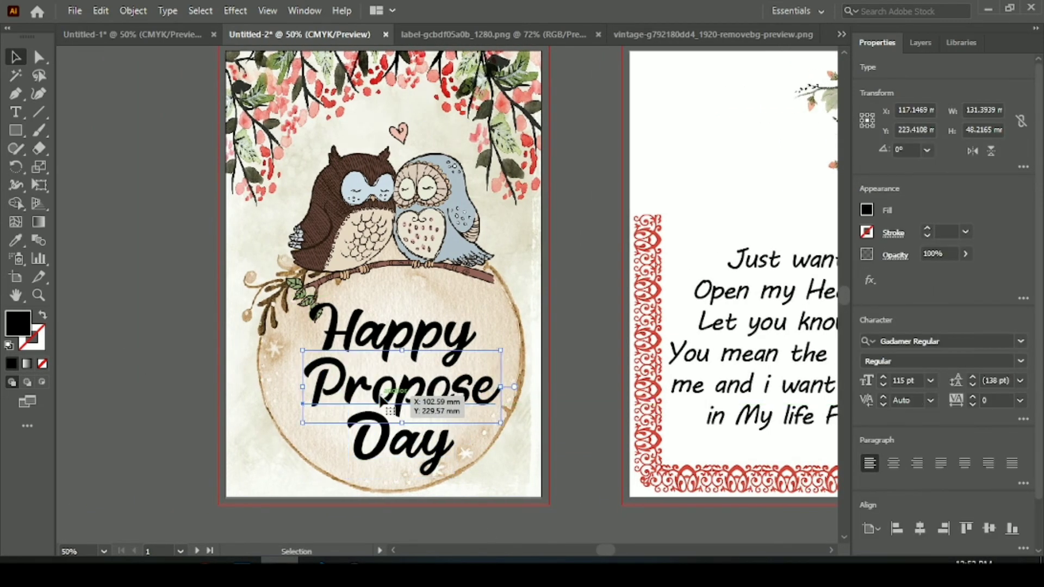
Align the horizontal centres of Happy, Propose and Day with each other
shift+click(407, 330)
shift+click(414, 443)
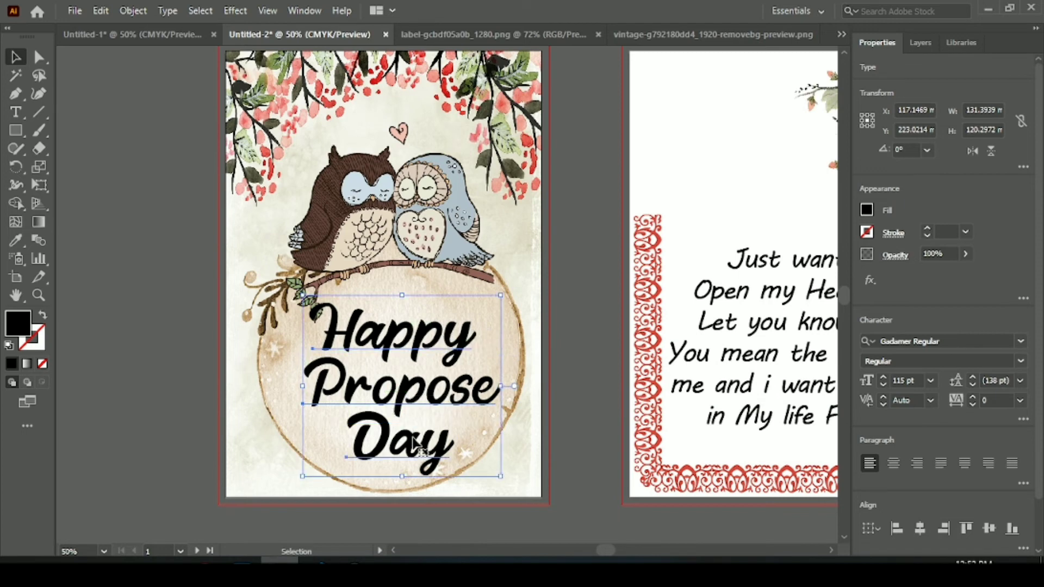
click(916, 532)
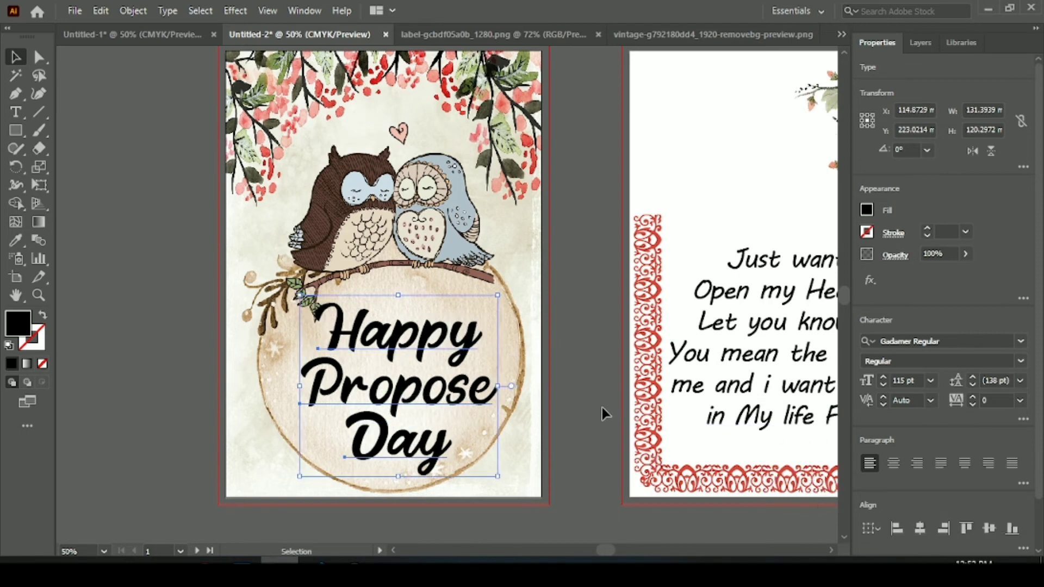
Nudge the three cover words left and slightly up to about X 112.4 mm, Y 222.3 mm
key(Left)
key(Left)
key(Left)
key(Left)
key(Left)
key(Down)
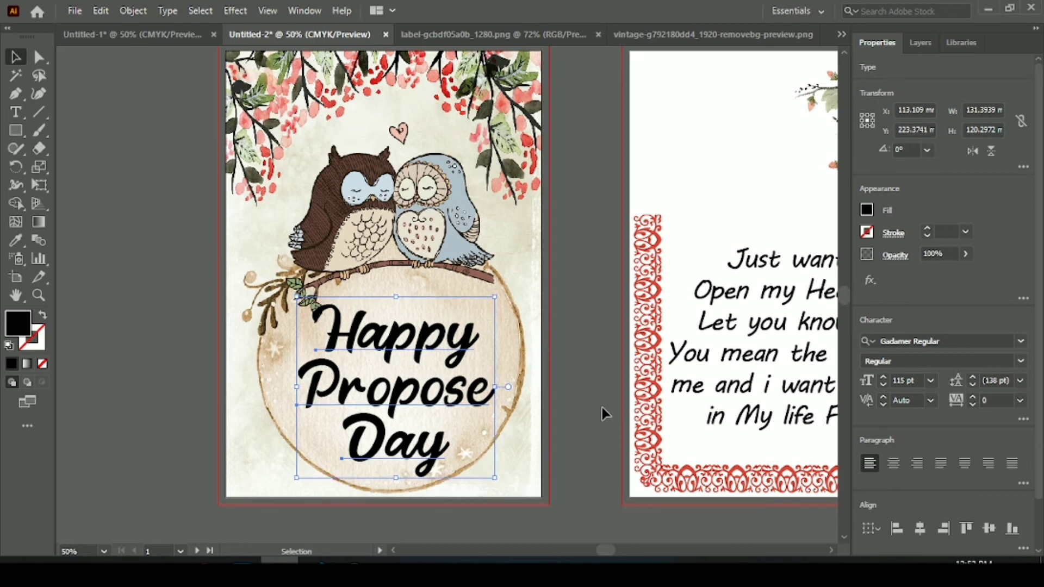
key(Left)
key(Up)
key(Up)
key(Up)
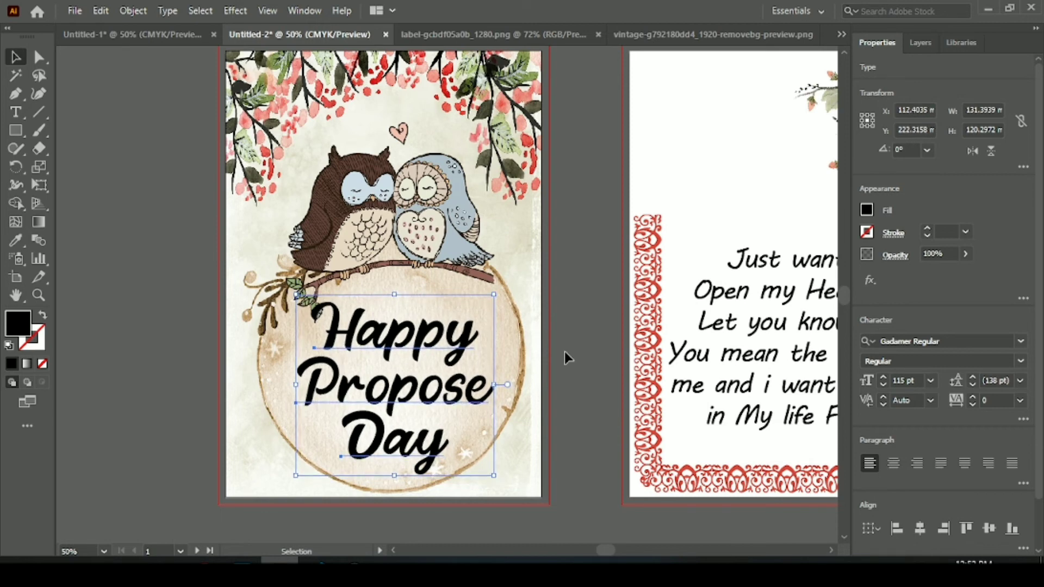
Align the three cover words to the horizontal centre of the owl and circle artwork
shift+click(470, 242)
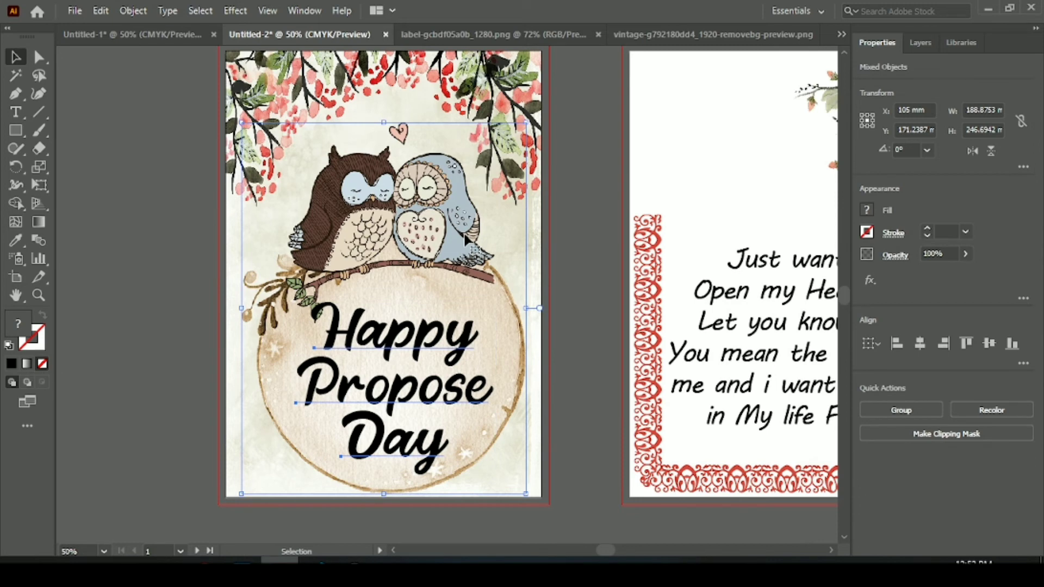
click(918, 348)
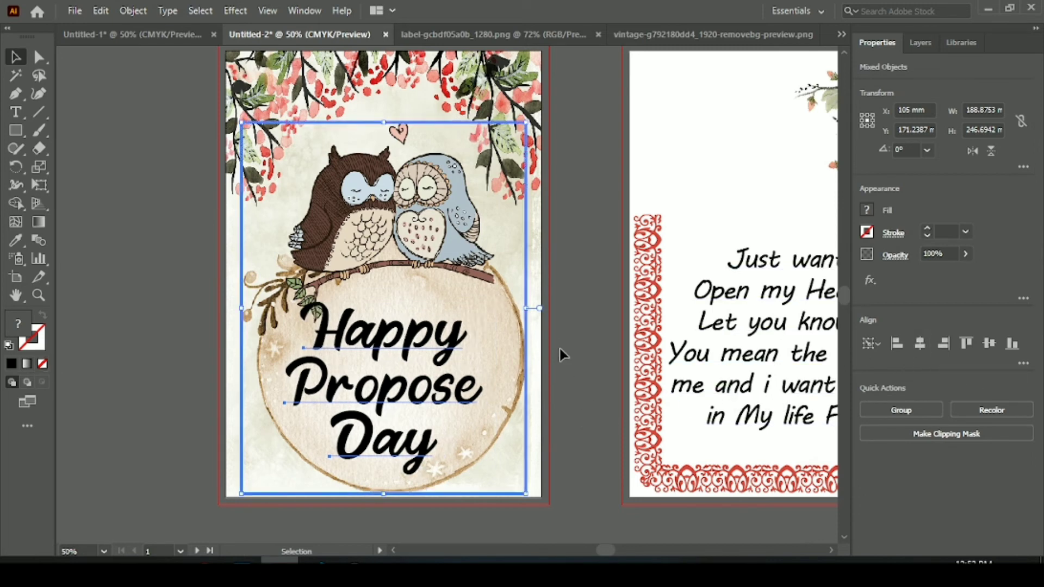
shift+click(478, 273)
click(614, 403)
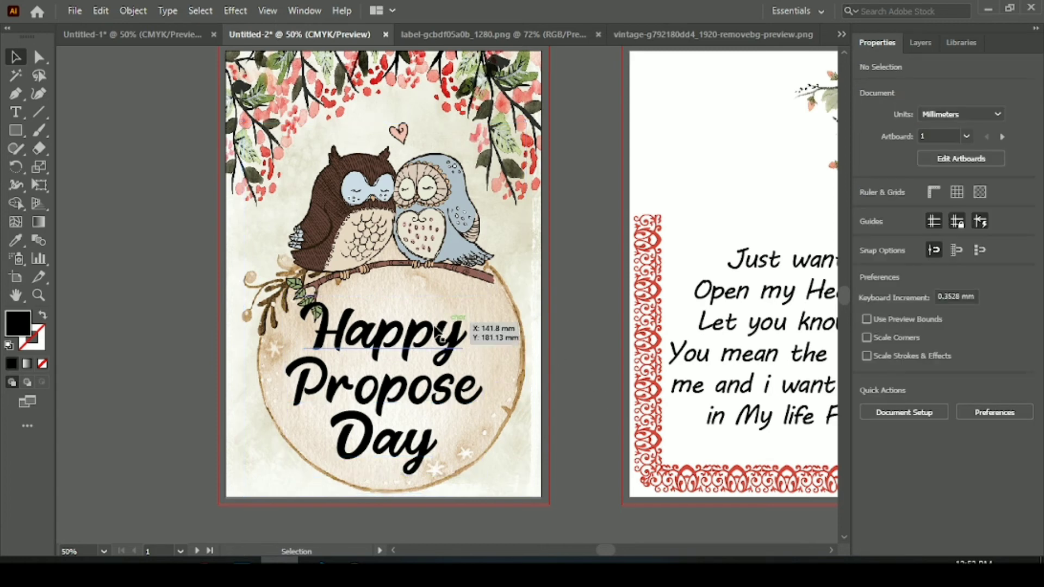
Nudge Happy, Propose and Day together to the right, to about X 112.4 mm
click(441, 334)
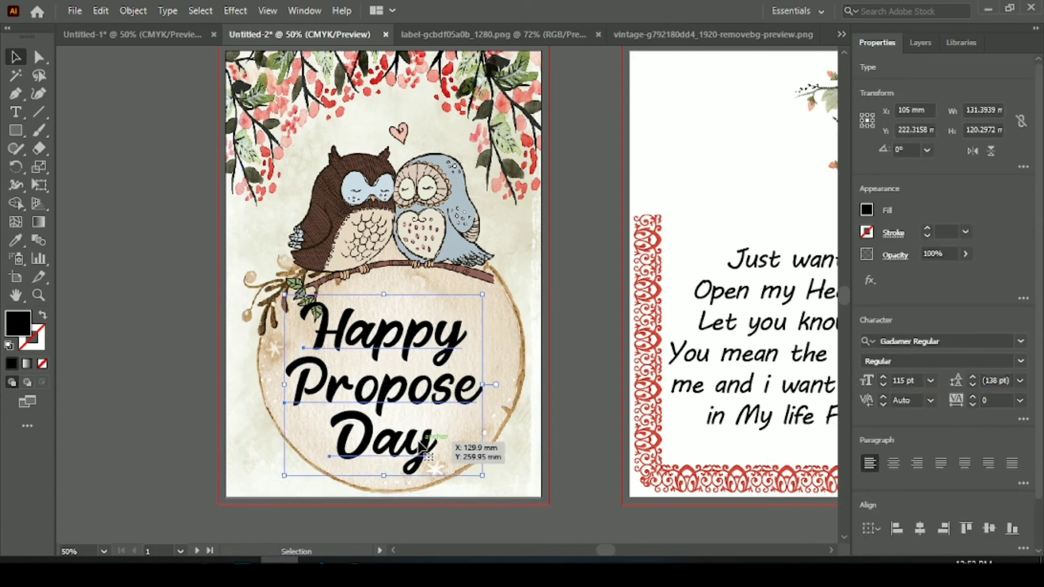
key(Right)
key(Right)
key(Right)
key(Right)
key(Right)
key(Right)
key(Right)
key(Right)
key(Right)
key(Right)
key(Right)
key(Right)
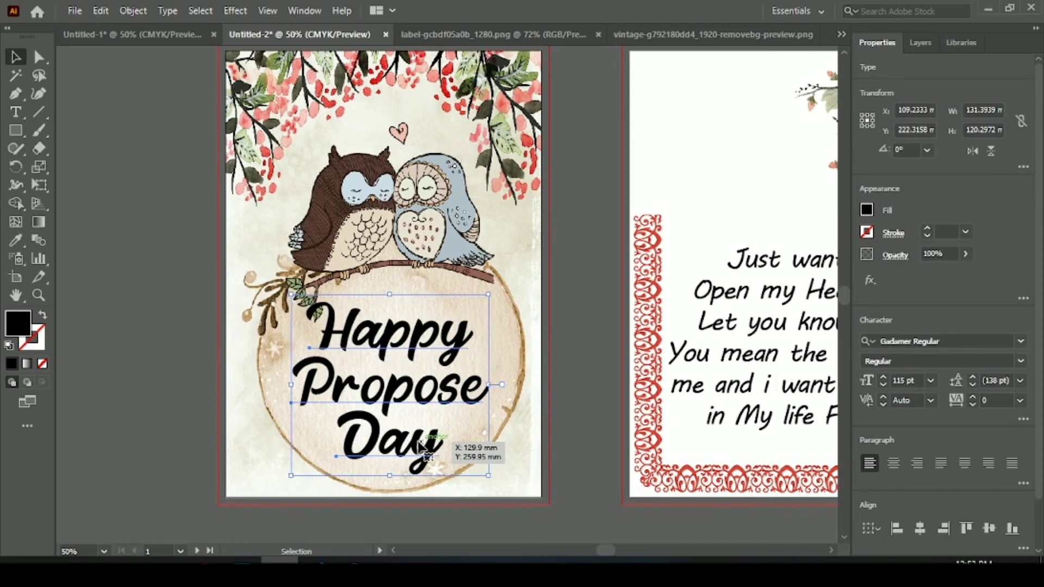
key(Right)
key(Right)
key(Right)
key(Right)
key(Right)
key(Right)
key(Right)
key(Right)
key(Right)
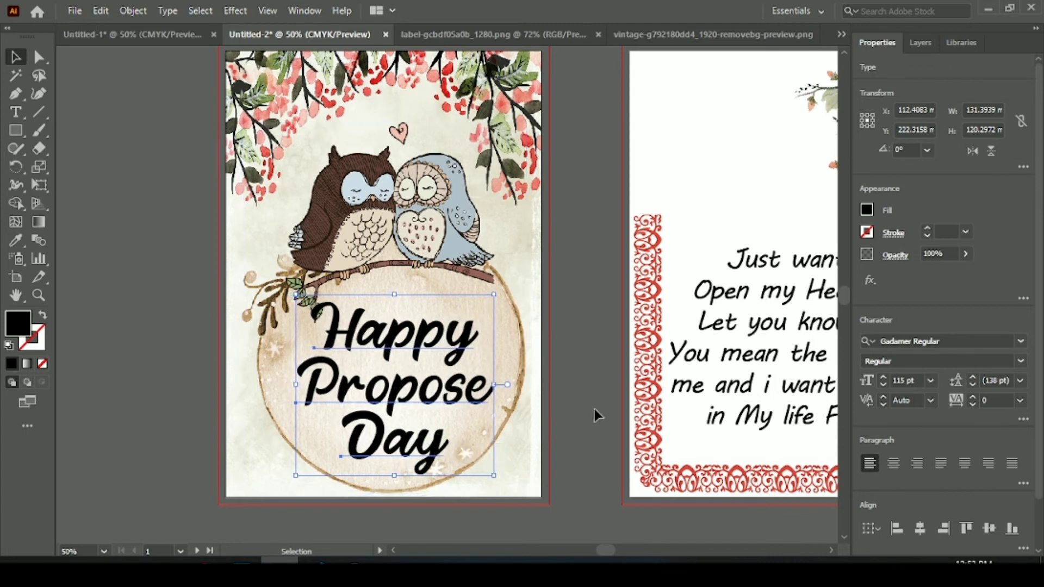
click(594, 410)
Nudge Propose and Day slightly up to about Y 222.4 mm and Y 258 mm to tighten the cover title's line spacing
click(433, 344)
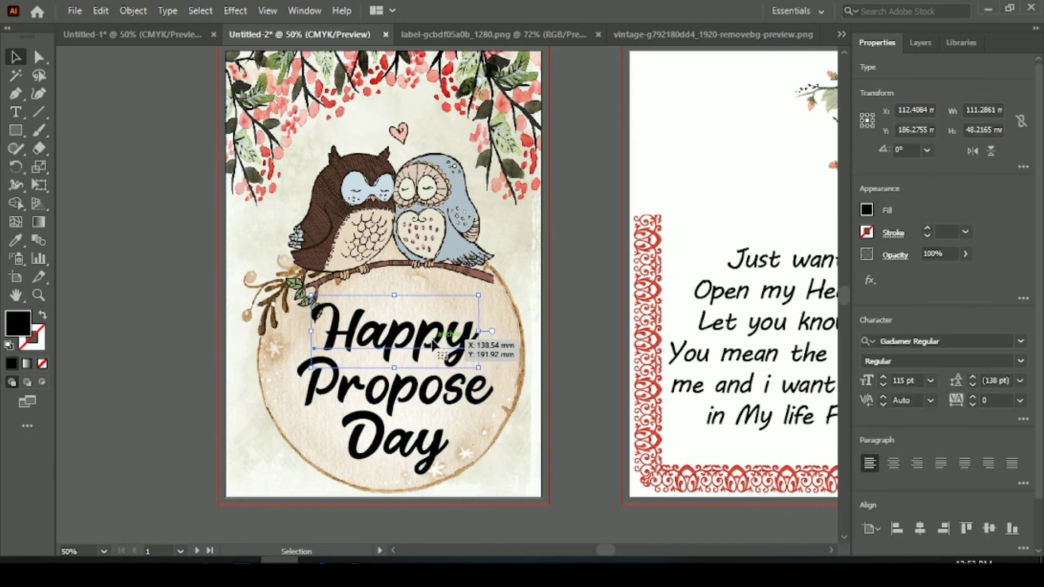
click(454, 384)
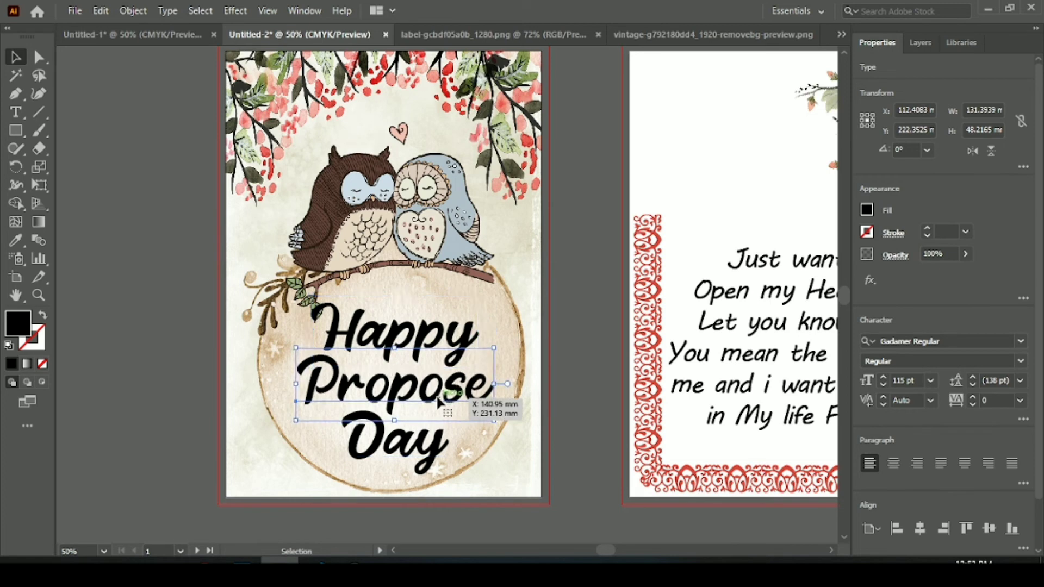
click(579, 496)
click(434, 458)
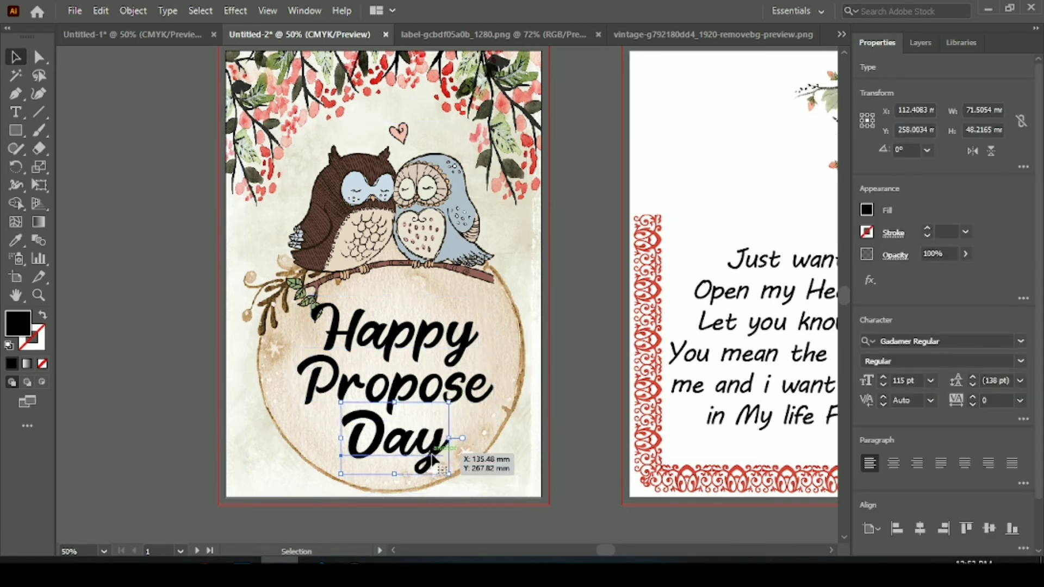
scroll(187, 289, down, 1)
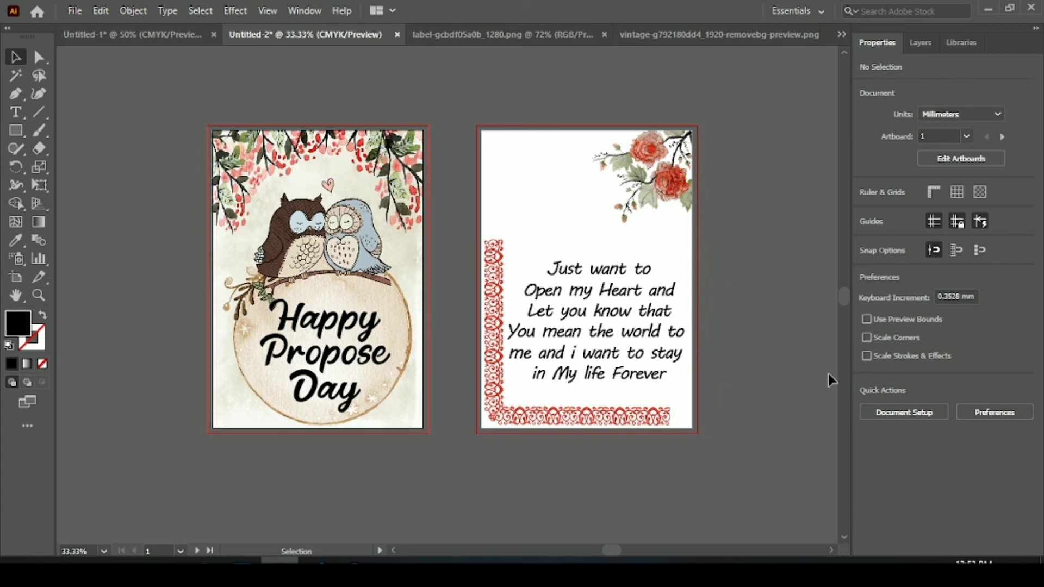
Create a new A4 portrait CMYK document with one artboard, 5 mm bleed and 300 ppi raster effects
click(74, 11)
click(157, 30)
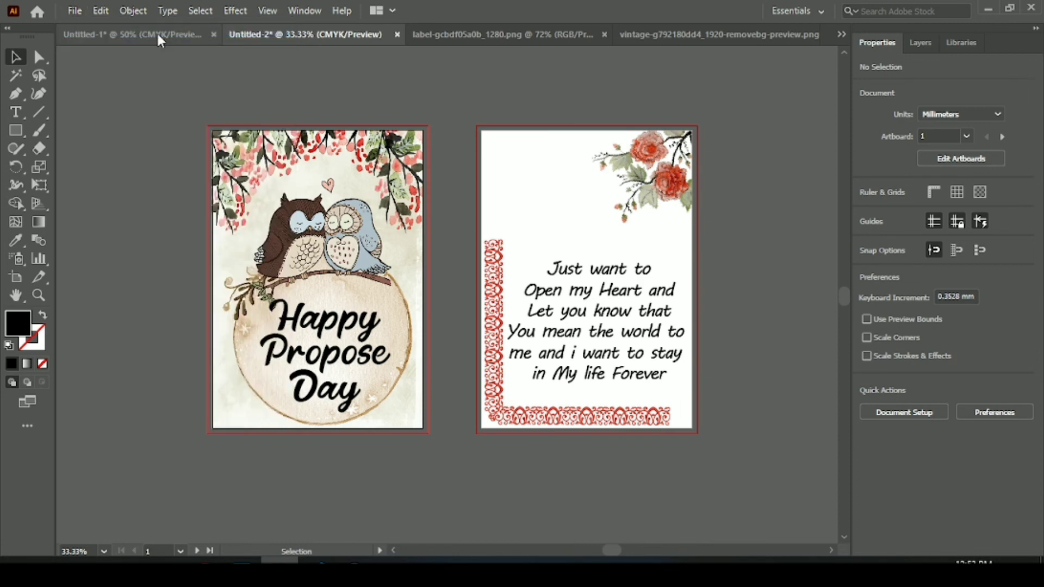
scroll(816, 380, down, 1)
click(781, 496)
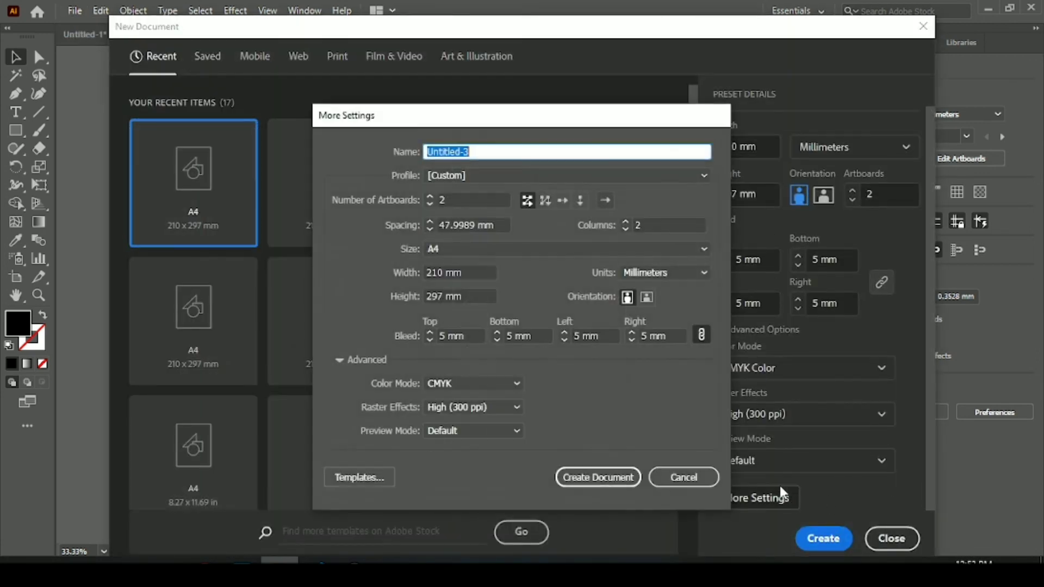
click(485, 201)
key(Down)
key(Down)
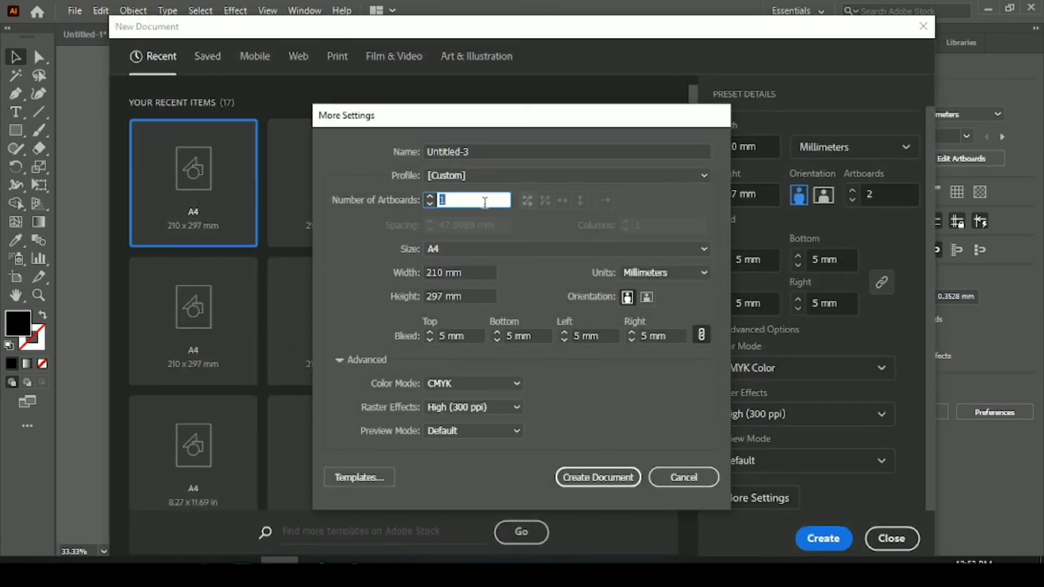
click(603, 478)
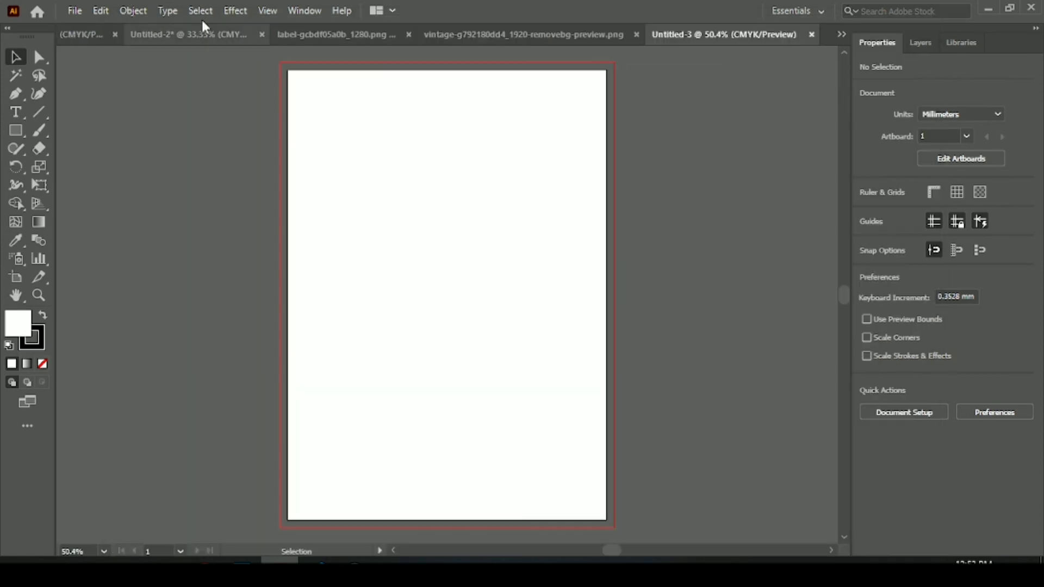
Open the image flower-g762eae855_1280.jpg from the Propose Day folder
click(75, 12)
click(130, 58)
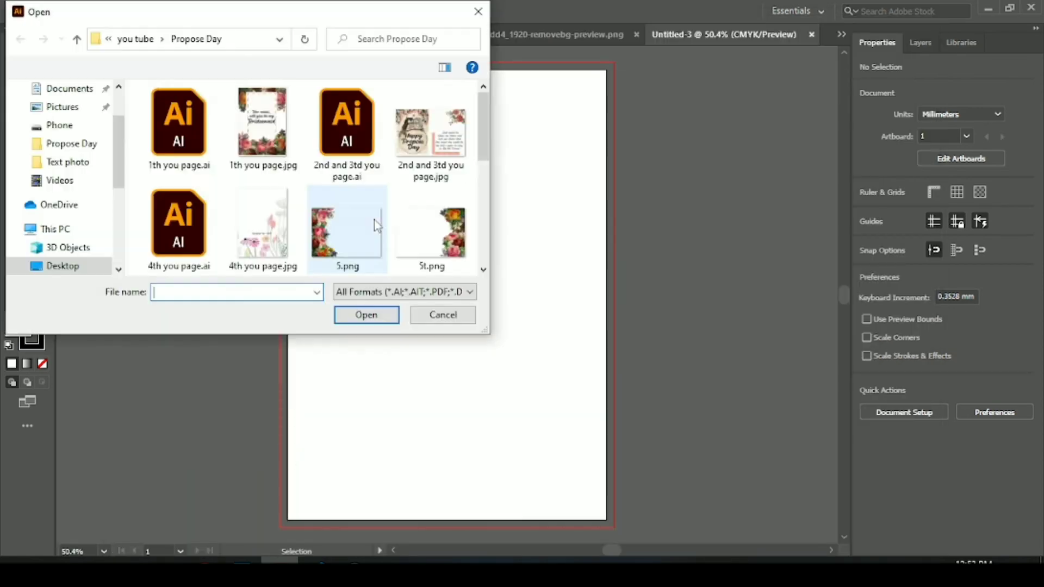
scroll(438, 223, up, 5)
click(435, 221)
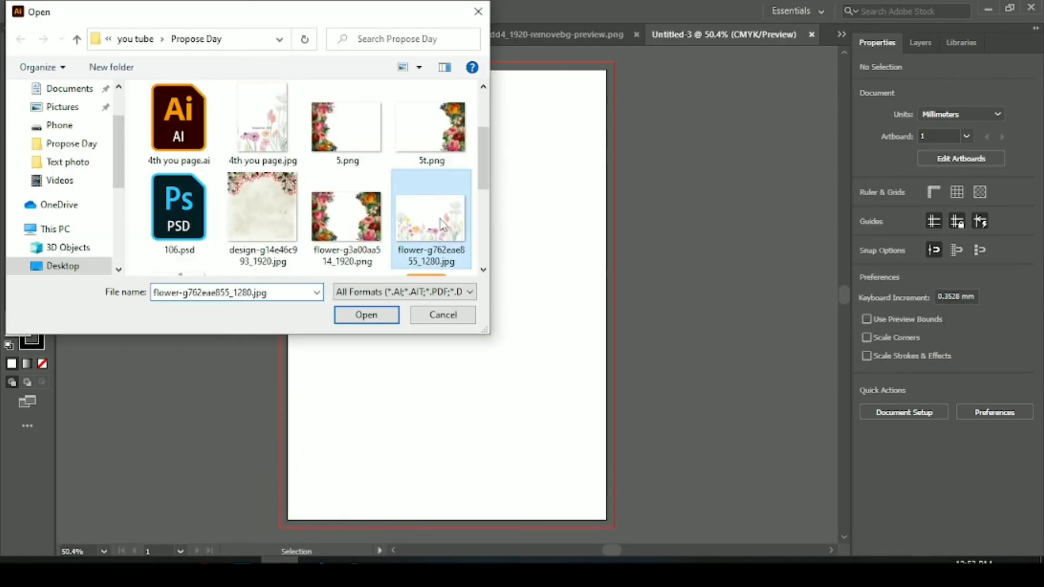
click(366, 316)
Bring the wildflower image into the new document, scale it to about 310 x 207 mm and set it beside the page
drag(466, 154, 397, 275)
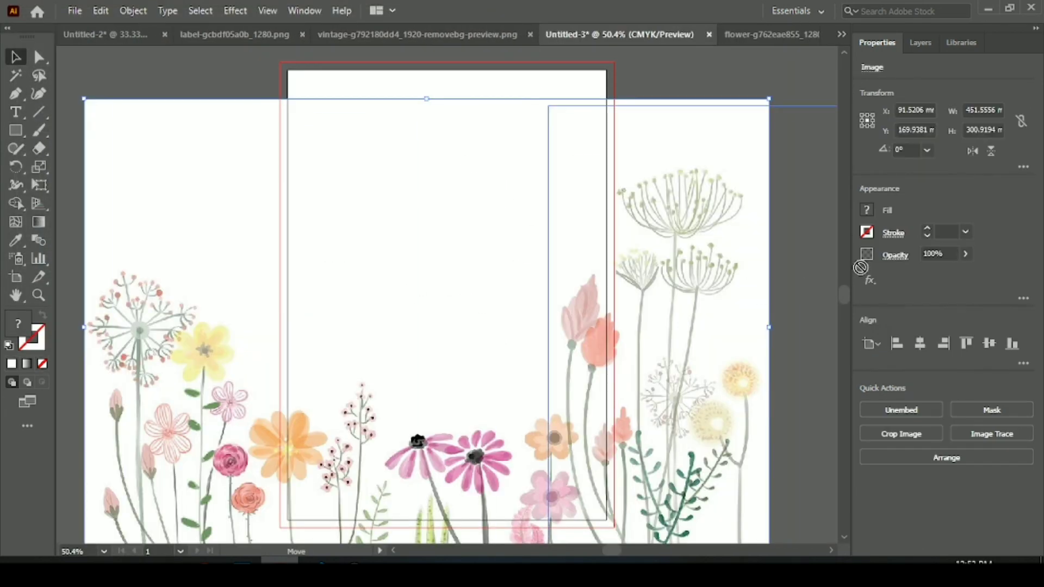
drag(771, 98, 566, 240)
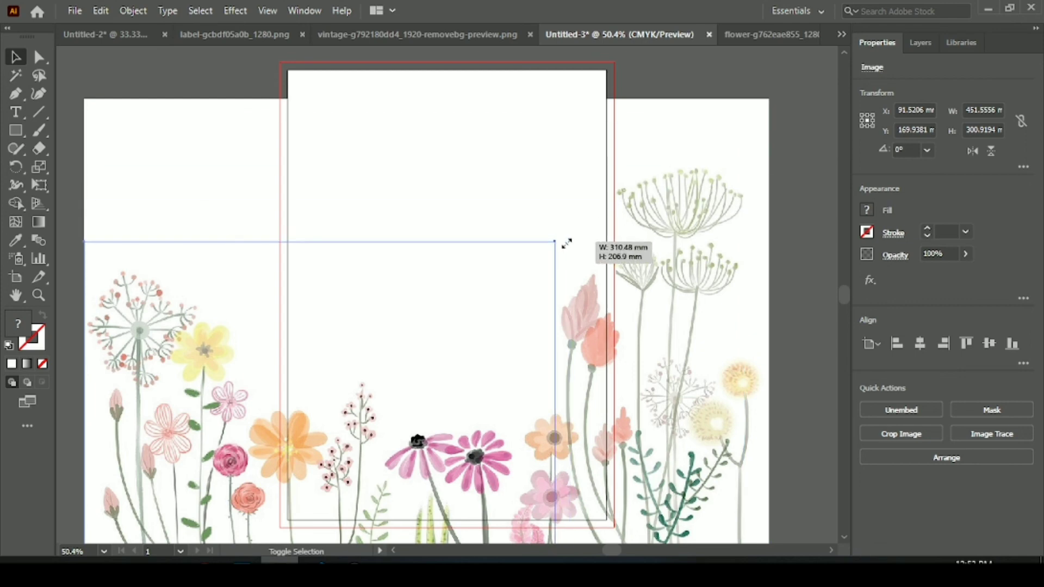
drag(434, 364, 734, 212)
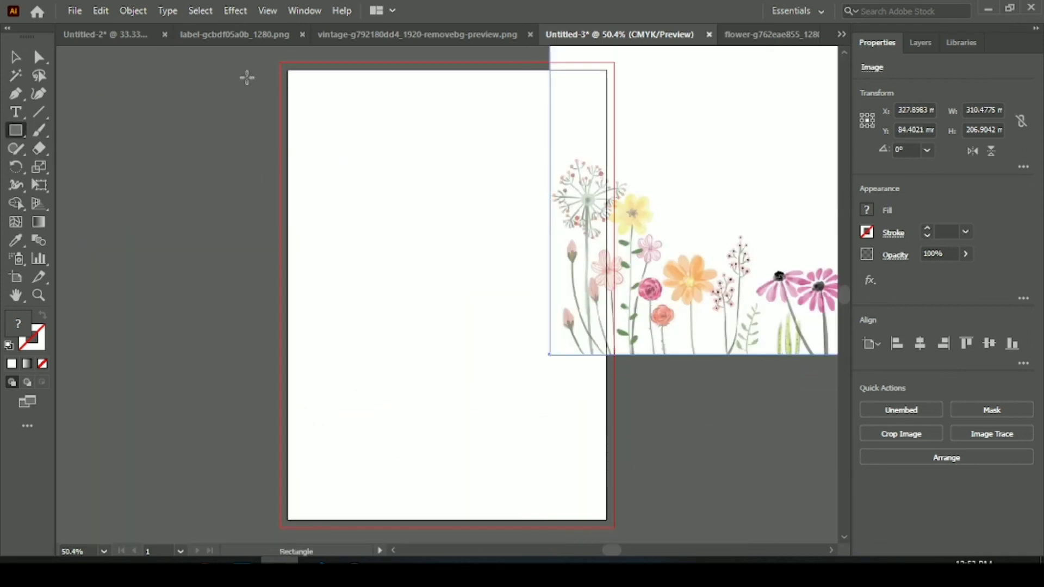
Draw a white 210 x 297 mm rectangle without stroke that exactly covers the artboard
drag(288, 70, 607, 521)
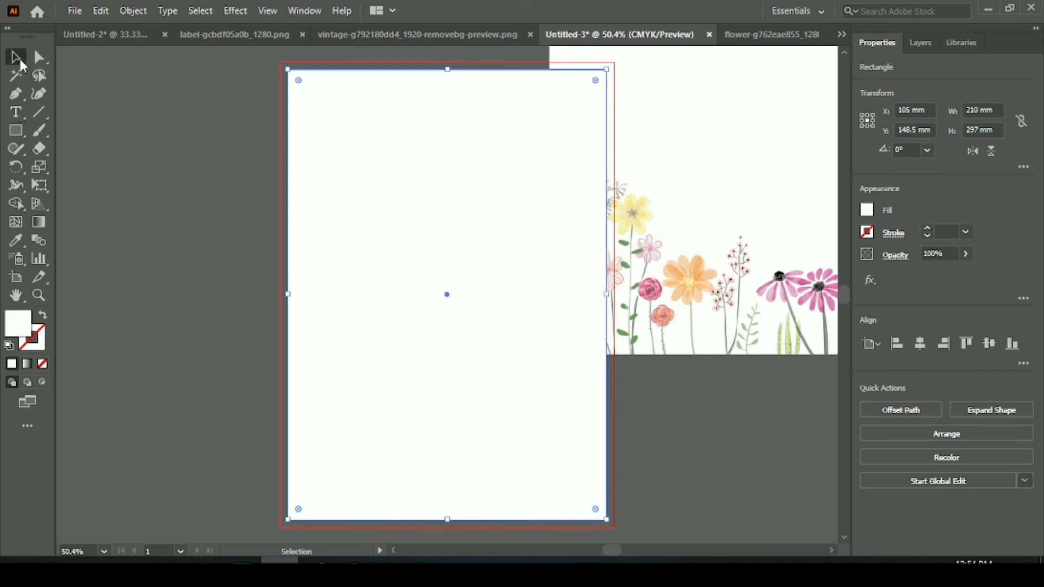
click(22, 66)
click(192, 221)
Bring the wildflower image in front of the rectangle and place it with its lower edge on the artboard's lower edge
right_click(733, 269)
mouse_move(778, 401)
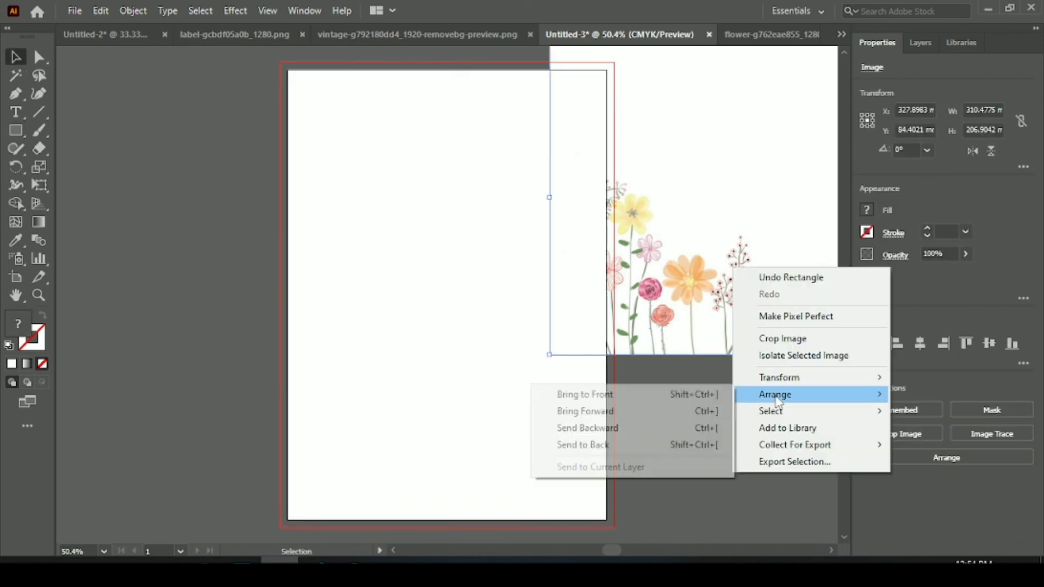
click(658, 428)
drag(730, 174, 340, 344)
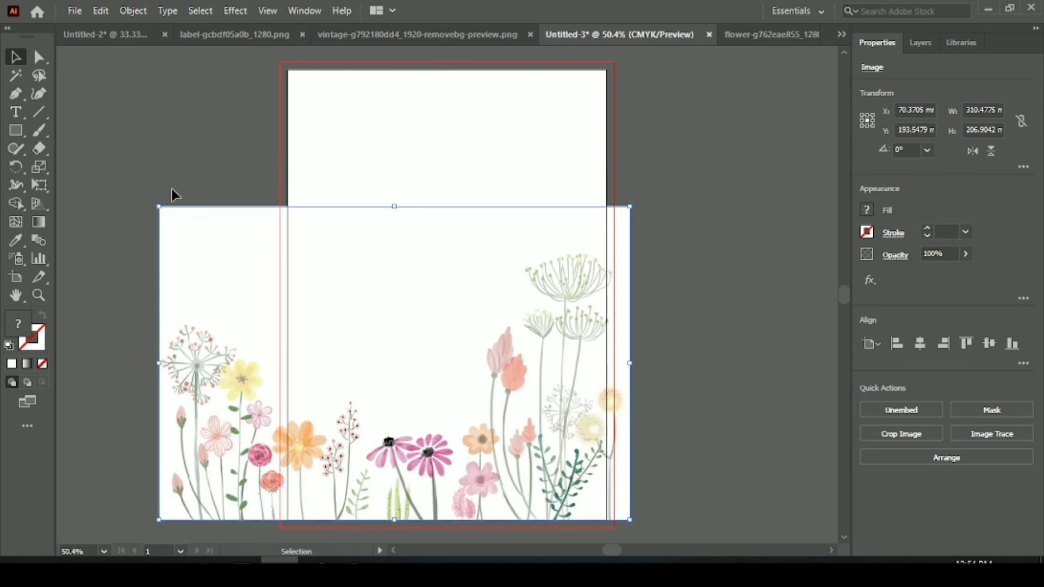
Enlarge the wildflower image to about 332 x 221 mm and shift it right to about X 84.1 mm
drag(157, 204, 126, 71)
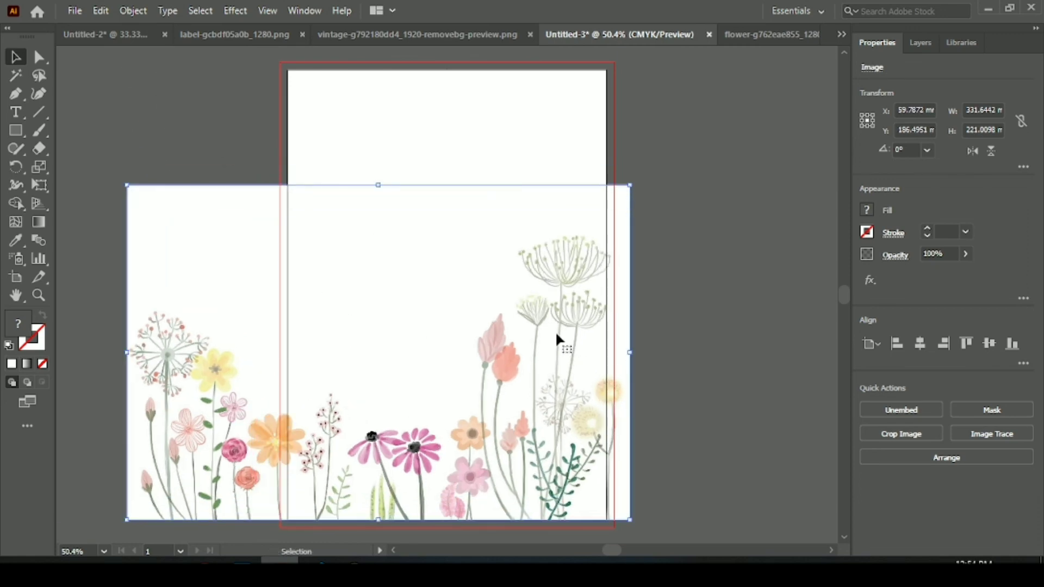
mouse_move(555, 330)
mouse_down()
mouse_move(561, 308)
mouse_move(569, 342)
mouse_up()
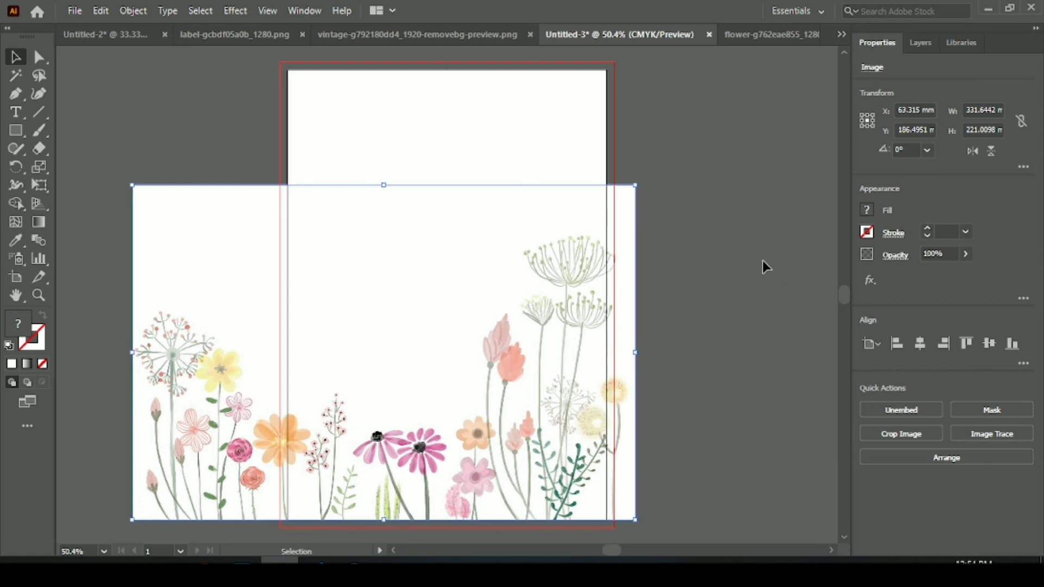
key(Right)
key(Right)
key(Right)
key(Right)
key(Right)
key(Right)
key(Right)
key(Right)
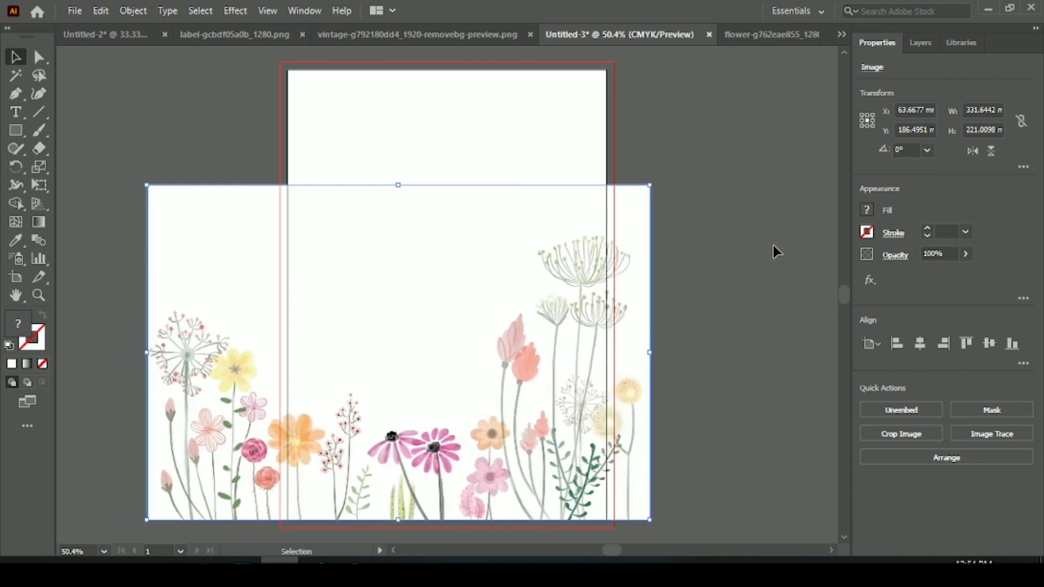
key(Right)
key(Right)
key(Right)
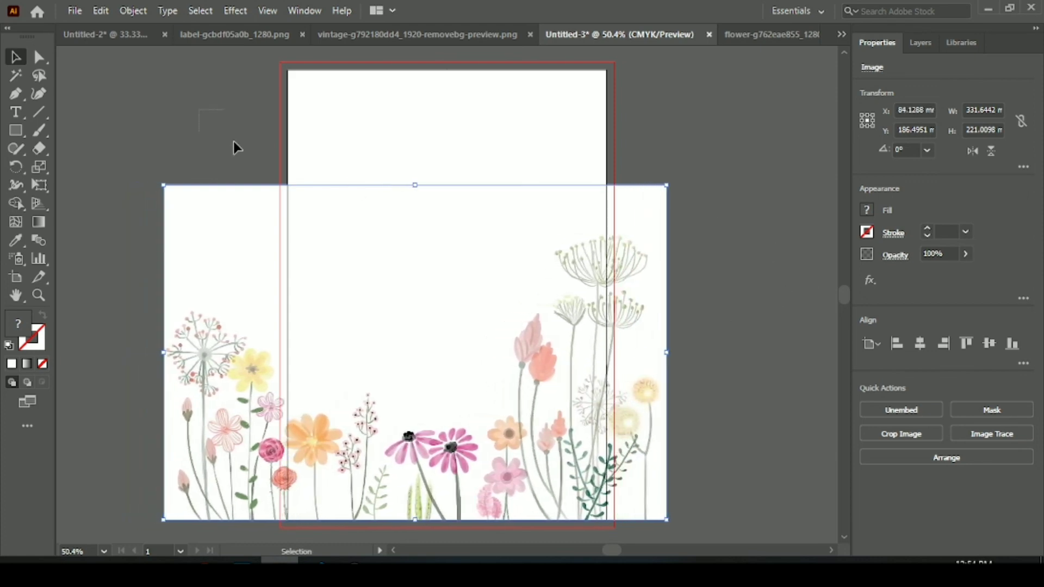
Send the wildflower image behind the page-sized rectangle
key(ctrl+a)
click(203, 108)
click(245, 250)
right_click(245, 248)
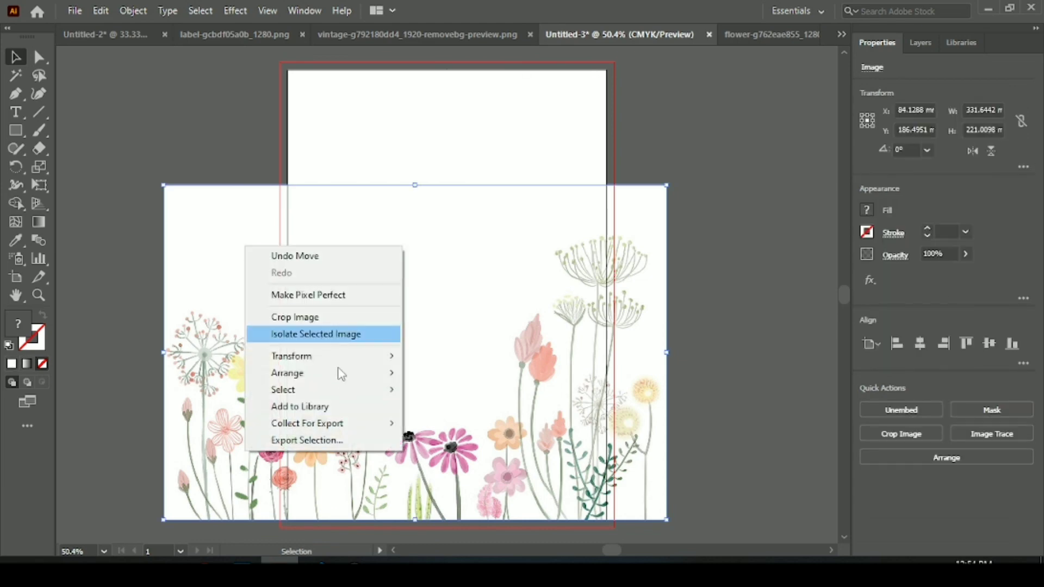
mouse_move(341, 375)
click(432, 422)
Make a clipping mask from the rectangle so the wildflower image is cropped to the page
key(ctrl+a)
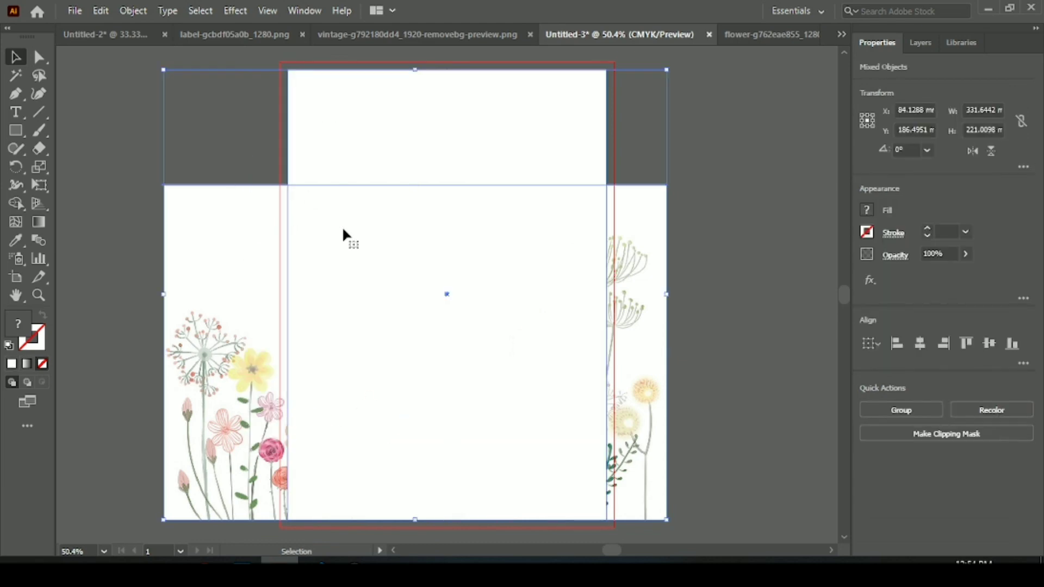
right_click(343, 233)
click(423, 361)
click(642, 240)
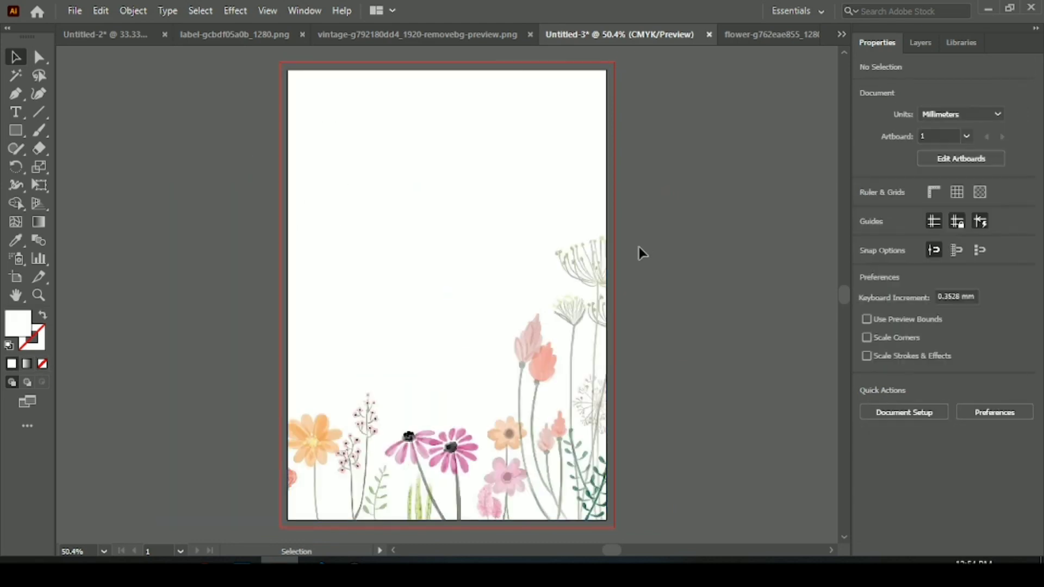
Add the text "Designed by -SAS" in 28 pt MV Boli near the middle of the page
click(23, 110)
click(386, 304)
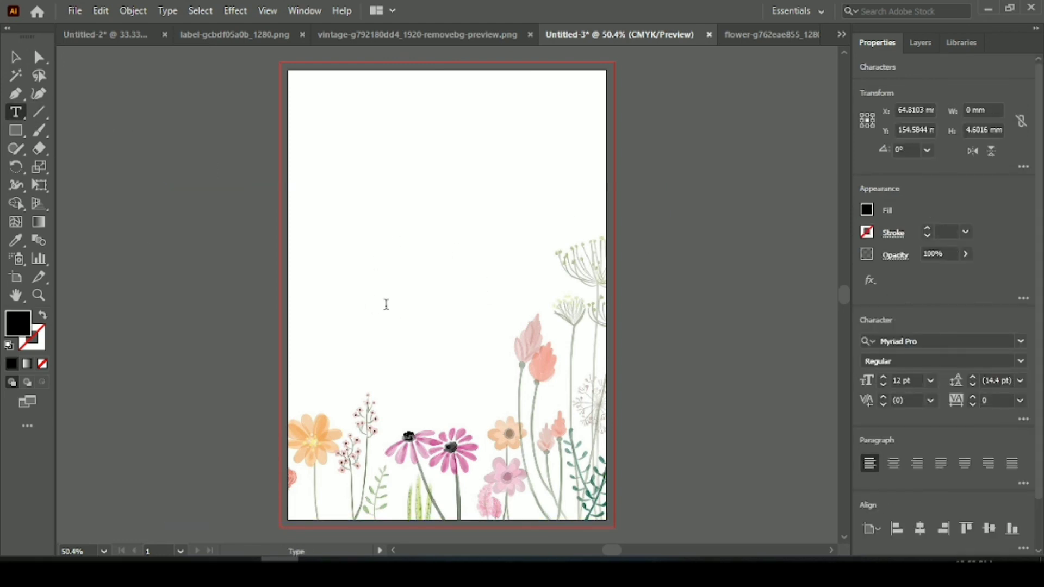
text(Designed by -SAS)
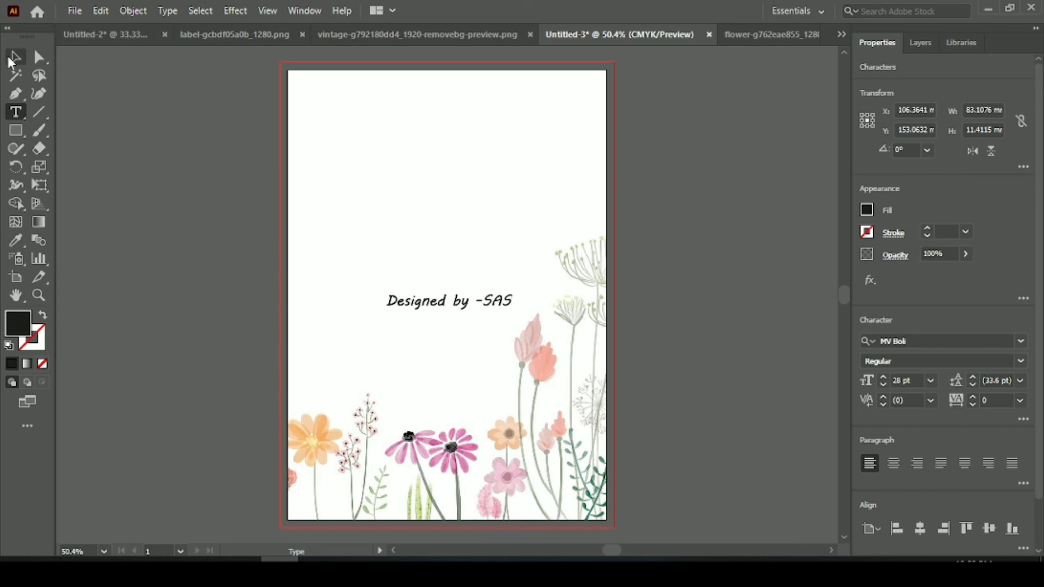
Centre the credit line horizontally on the artboard and move it from the lower edge up to just above the purple daisies
click(989, 528)
click(1011, 528)
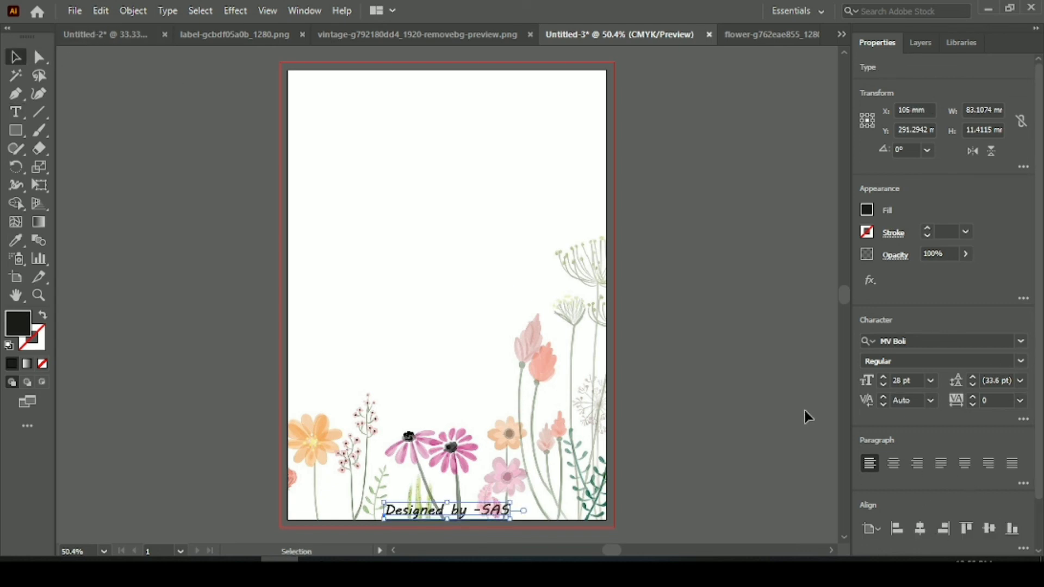
key(Up)
key(Up)
key(Up)
key(Up)
key(Up)
key(Up)
key(Up)
key(Up)
key(Up)
key(Up)
key(Up)
key(Up)
key(Up)
key(Up)
key(Up)
key(Up)
key(Up)
key(Up)
key(Up)
key(Up)
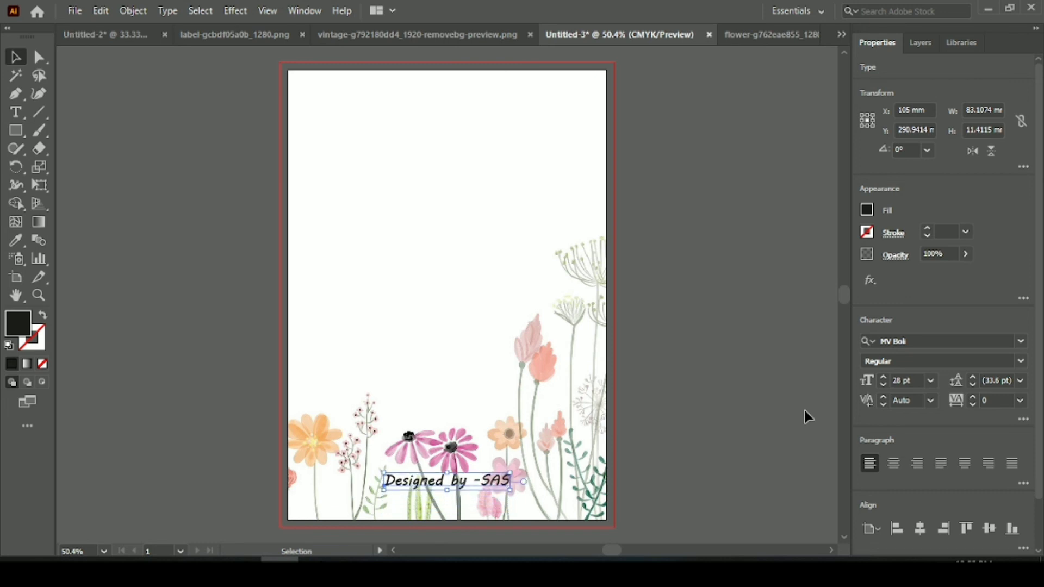
key(Up)
key(Up)
key(Up)
key(Up)
key(Up)
key(Up)
key(Up)
key(Up)
key(Up)
key(Up)
key(Up)
key(Up)
key(Up)
key(Up)
key(Up)
key(Up)
key(Up)
key(Up)
key(Up)
key(Up)
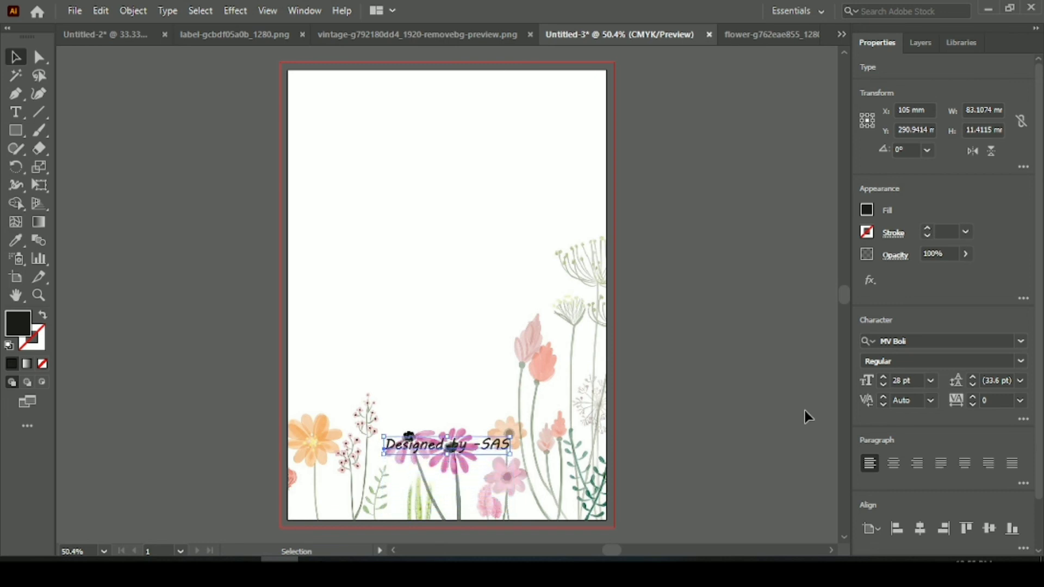
key(Up)
key(Up)
key(Up)
key(Up)
key(Up)
key(Up)
key(Up)
key(Up)
key(Up)
key(Up)
key(Up)
key(Up)
key(Up)
key(Up)
key(Up)
key(Up)
key(Up)
key(Up)
key(Up)
key(Up)
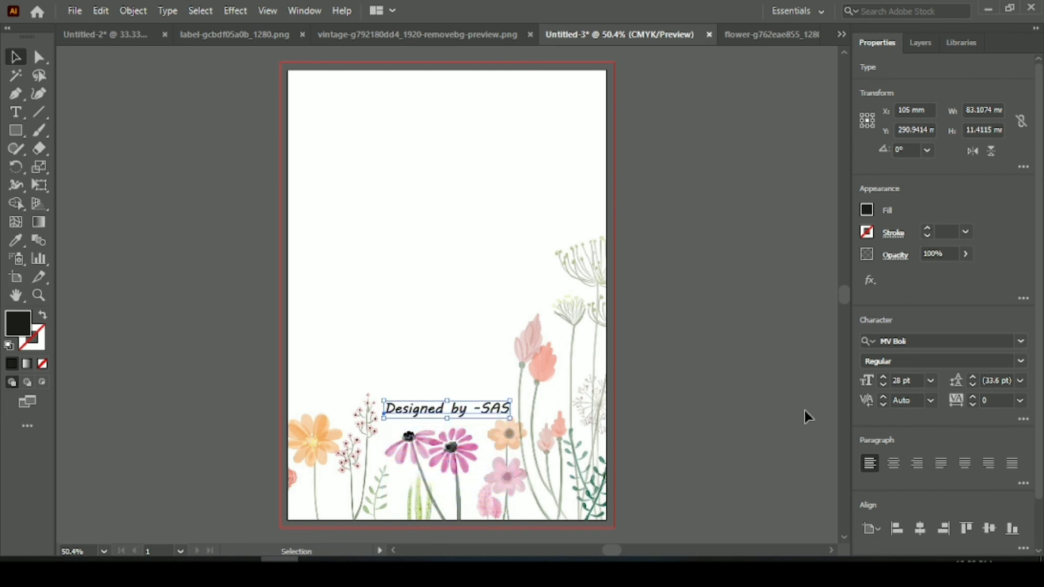
key(Up)
key(Up)
key(Up)
key(Up)
key(Up)
key(Up)
key(Up)
key(Up)
key(Up)
key(Up)
key(Up)
key(Up)
key(Up)
key(Up)
key(Up)
key(Up)
key(Up)
key(Up)
key(Up)
key(Up)
click(805, 390)
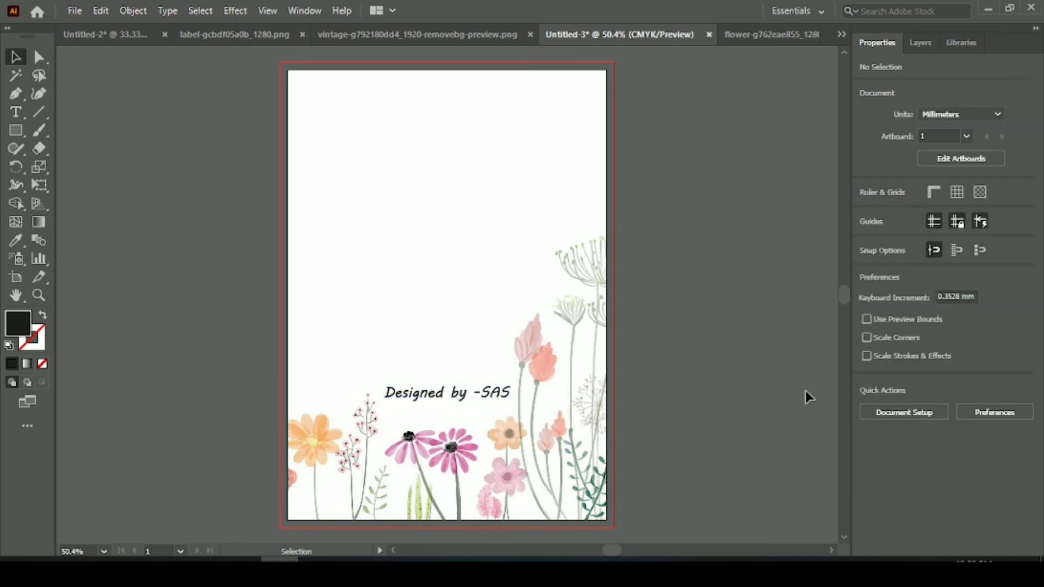